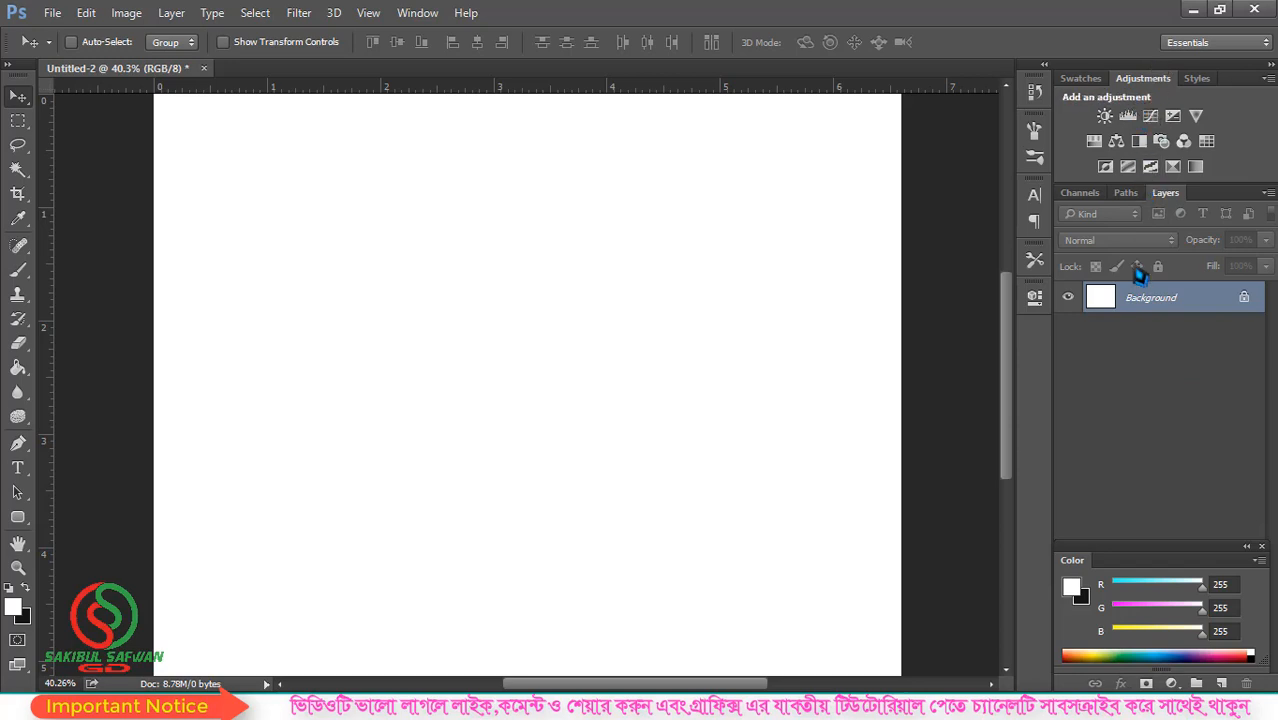
- Detach the Layers panel from its group beside Paths and close it
{"action": "left_click", "coordinate": [1128, 197]}
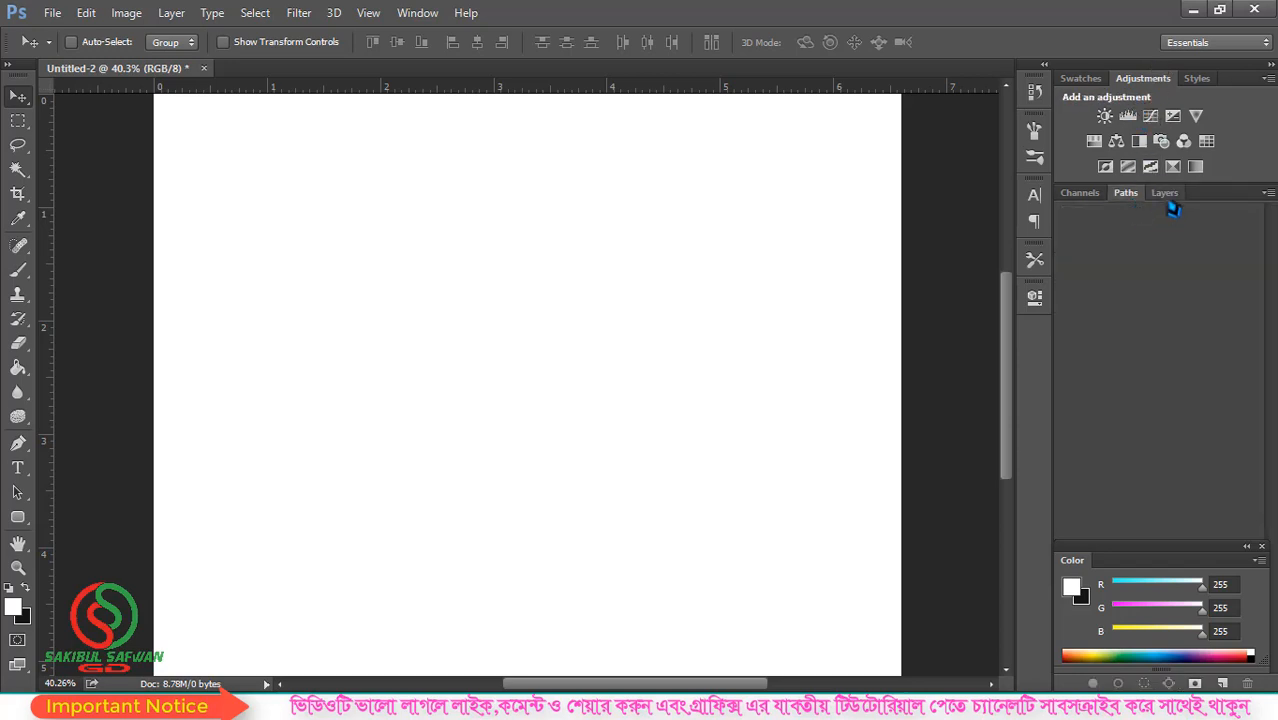
{"action": "left_click", "coordinate": [1166, 196]}
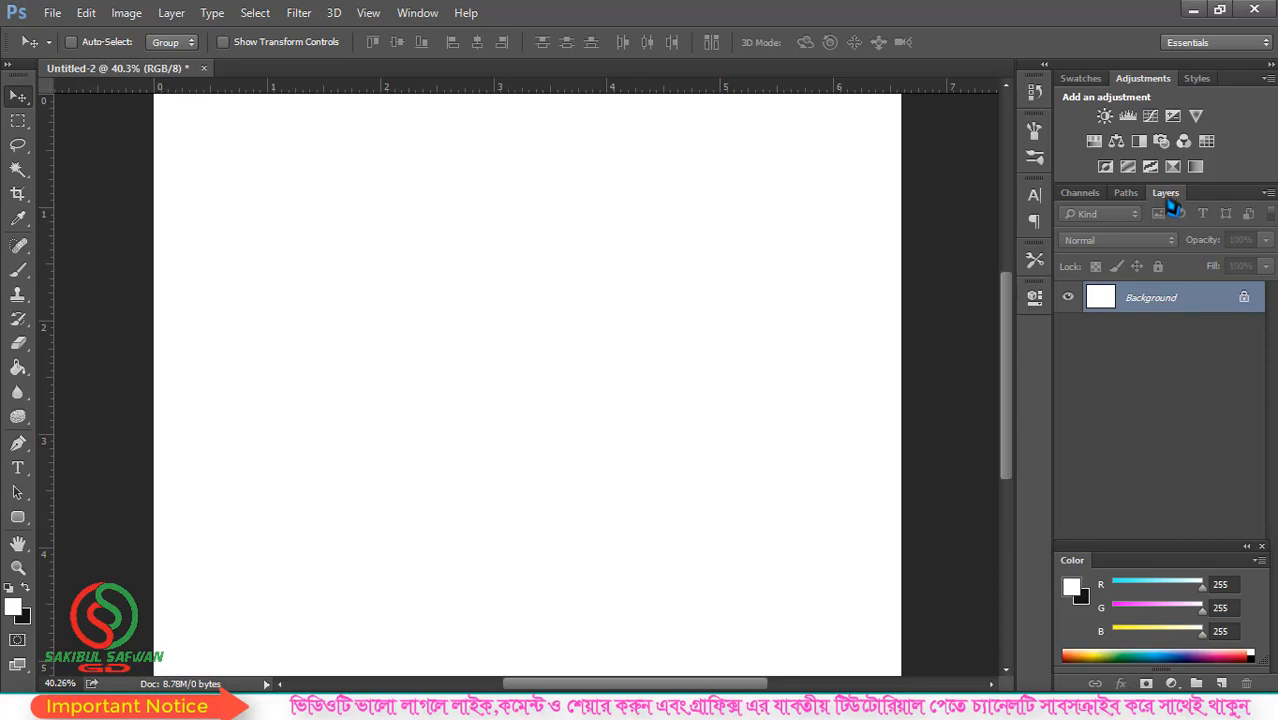
{"action": "left_click_drag", "start_coordinate": [1168, 200], "coordinate": [790, 205]}
{"action": "left_click", "coordinate": [816, 191]}
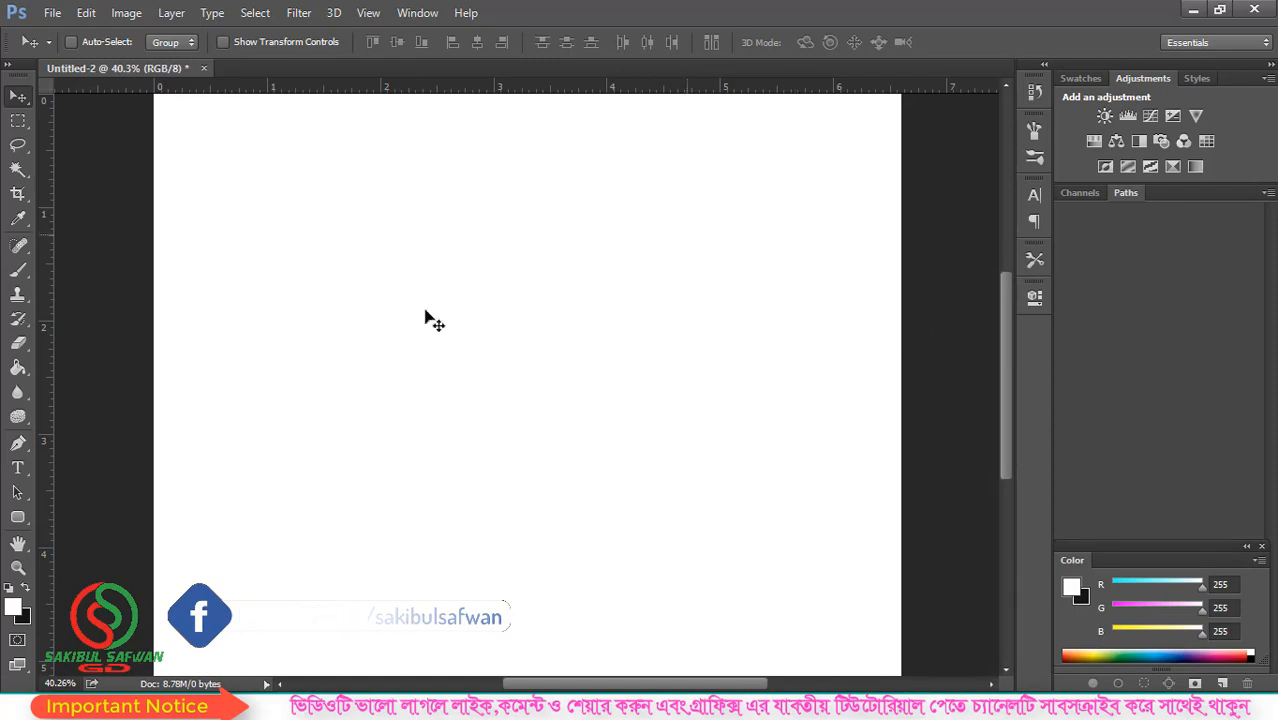
- Bring back the Layers panel and dock it in the group with Channels and Paths
{"action": "left_click", "coordinate": [417, 13]}
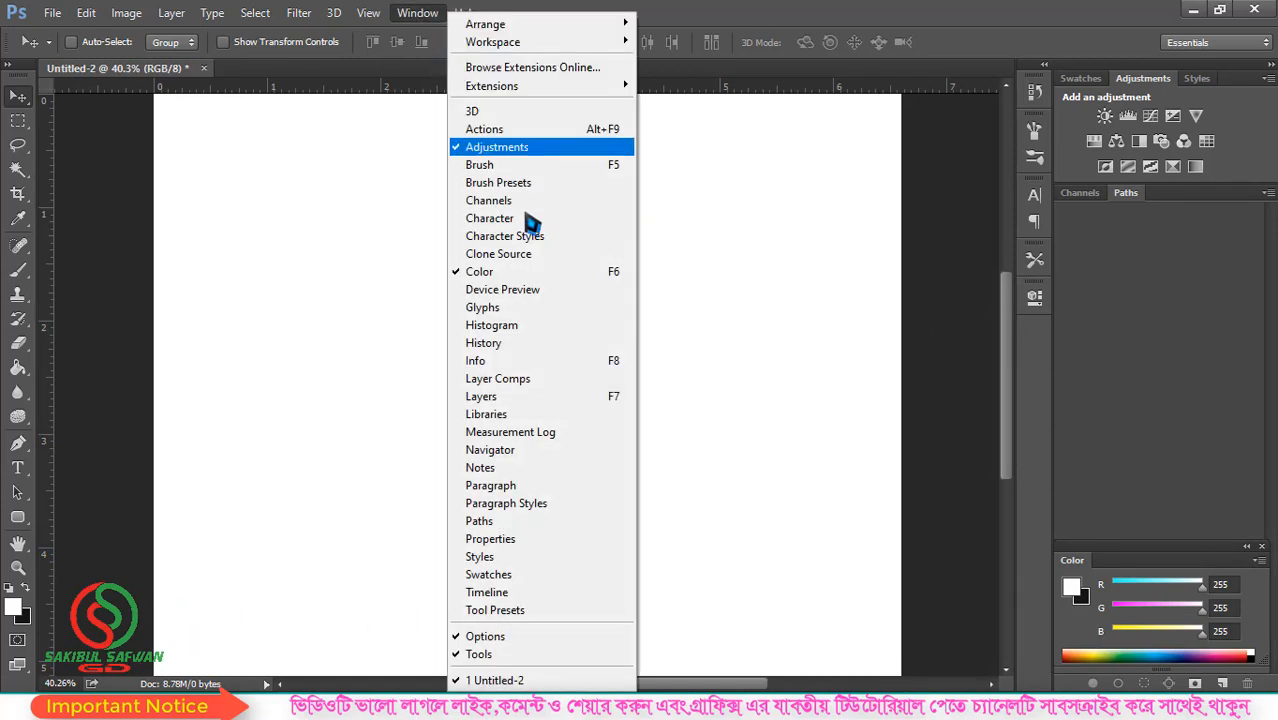
{"action": "left_click", "coordinate": [575, 400]}
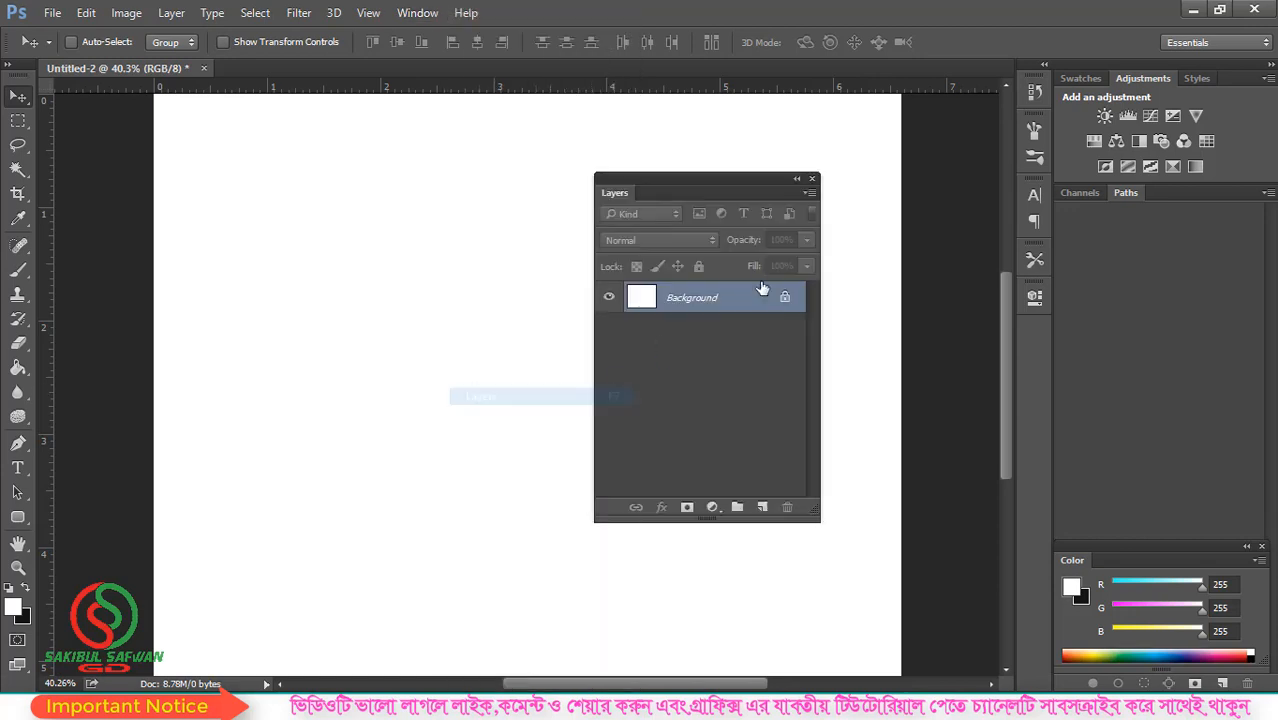
{"action": "double_click", "coordinate": [703, 195]}
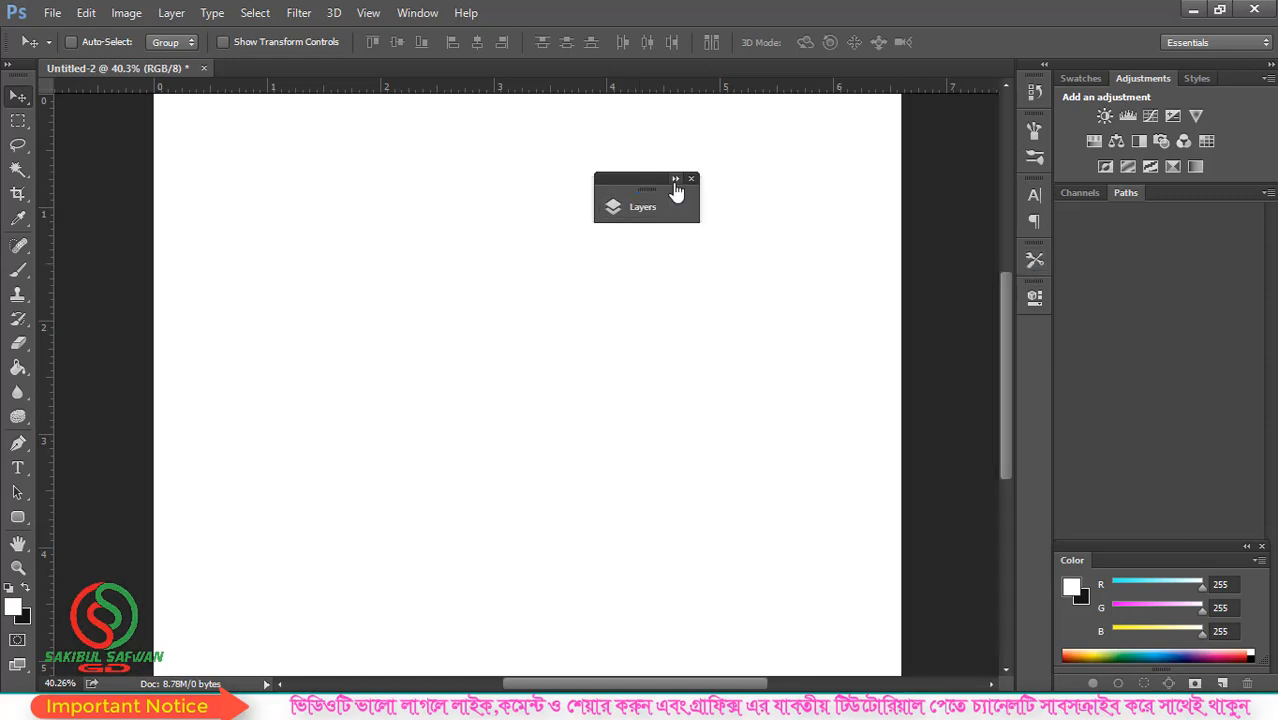
{"action": "double_click", "coordinate": [676, 186]}
{"action": "left_click_drag", "start_coordinate": [688, 194], "coordinate": [1180, 208]}
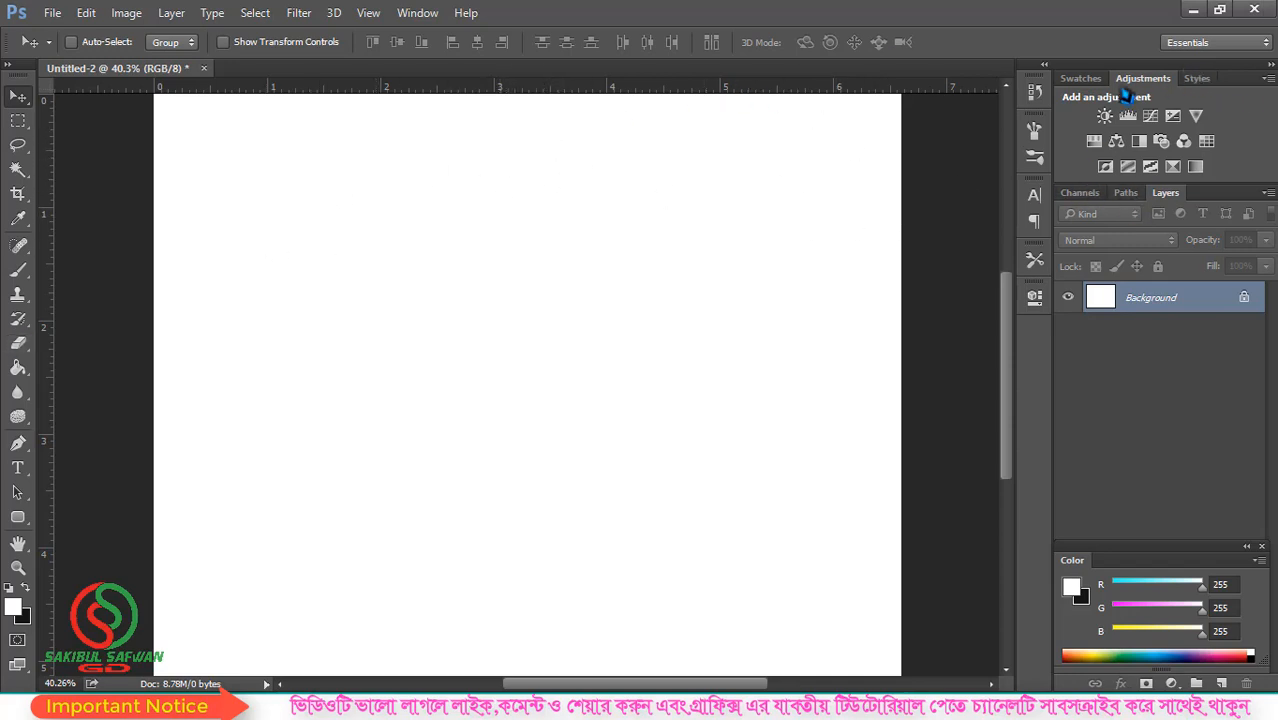
{"action": "mouse_move", "coordinate": [1183, 560]}
{"action": "left_mouse_down"}
{"action": "mouse_move", "coordinate": [1181, 428]}
{"action": "mouse_move", "coordinate": [1183, 561]}
{"action": "left_mouse_up"}
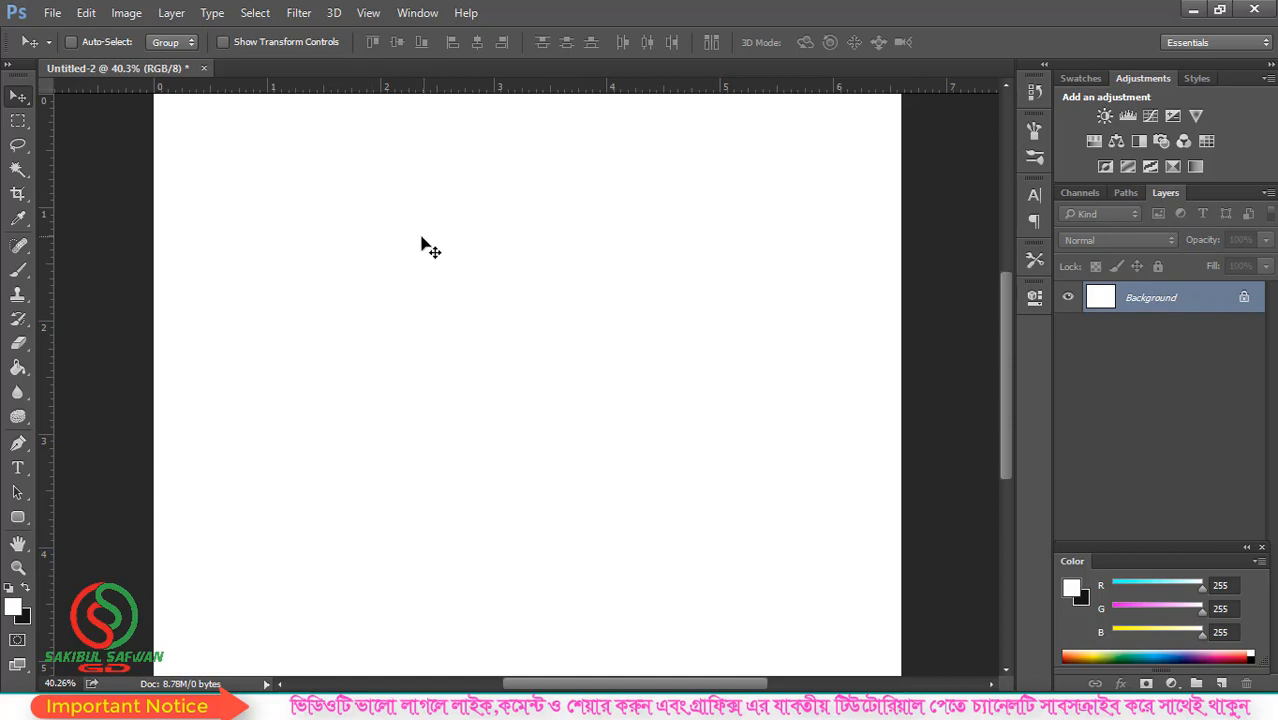
{"action": "scroll", "coordinate": [417, 258], "scroll_direction": "down", "scroll_amount": 1}
{"action": "scroll", "coordinate": [520, 275], "scroll_direction": "up", "scroll_amount": 1}
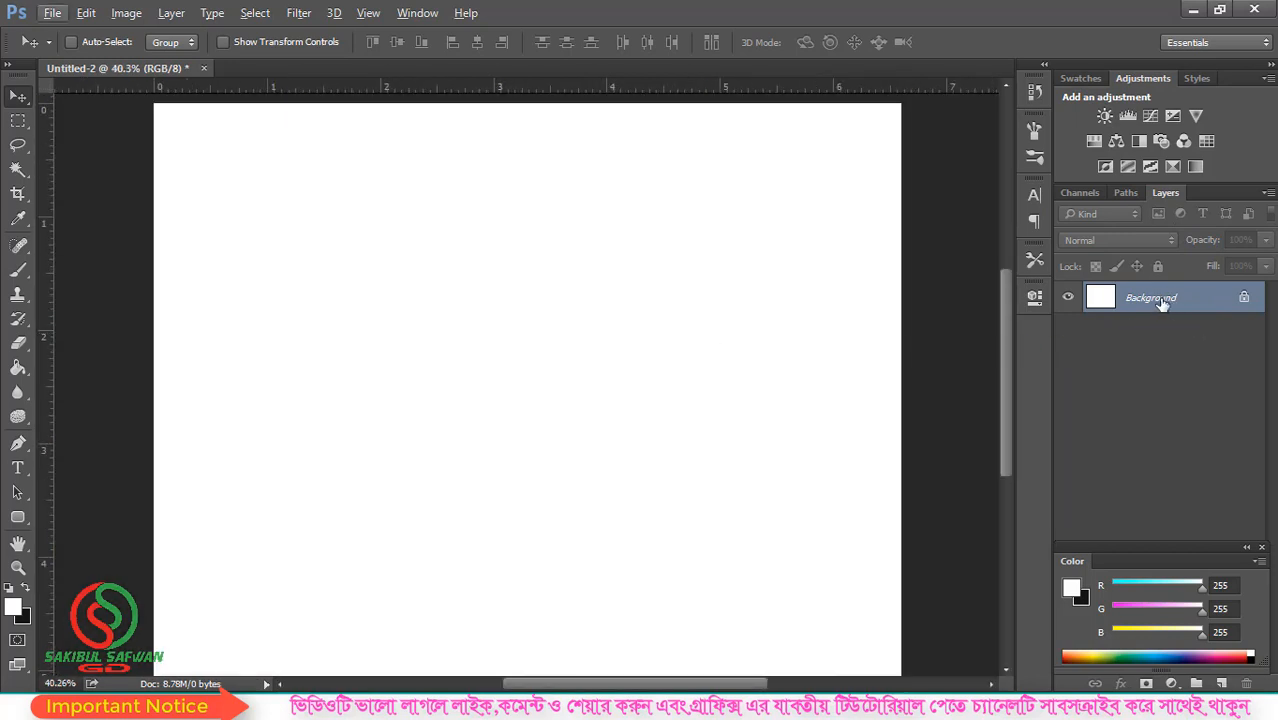
{"action": "left_click_drag", "start_coordinate": [1162, 304], "coordinate": [1174, 332]}
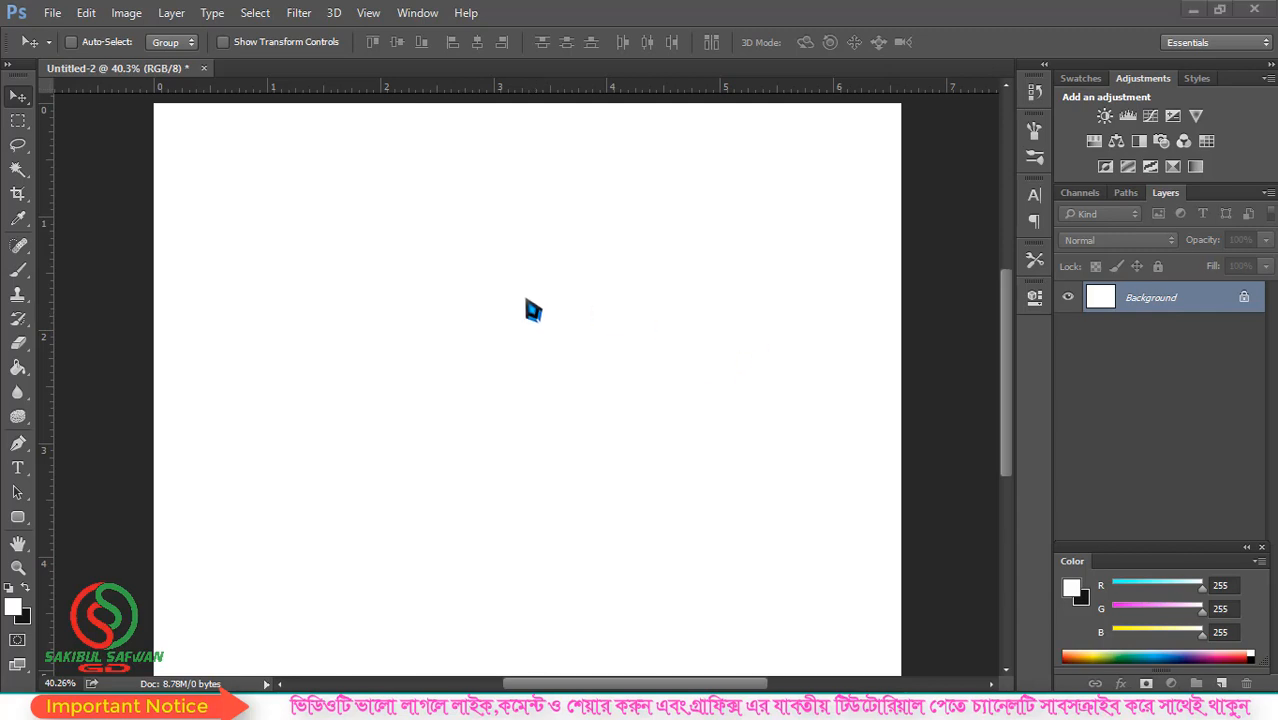
- Open the sky image 801629_4mhWGfy8jT from the Desktop
{"action": "left_click", "coordinate": [53, 14]}
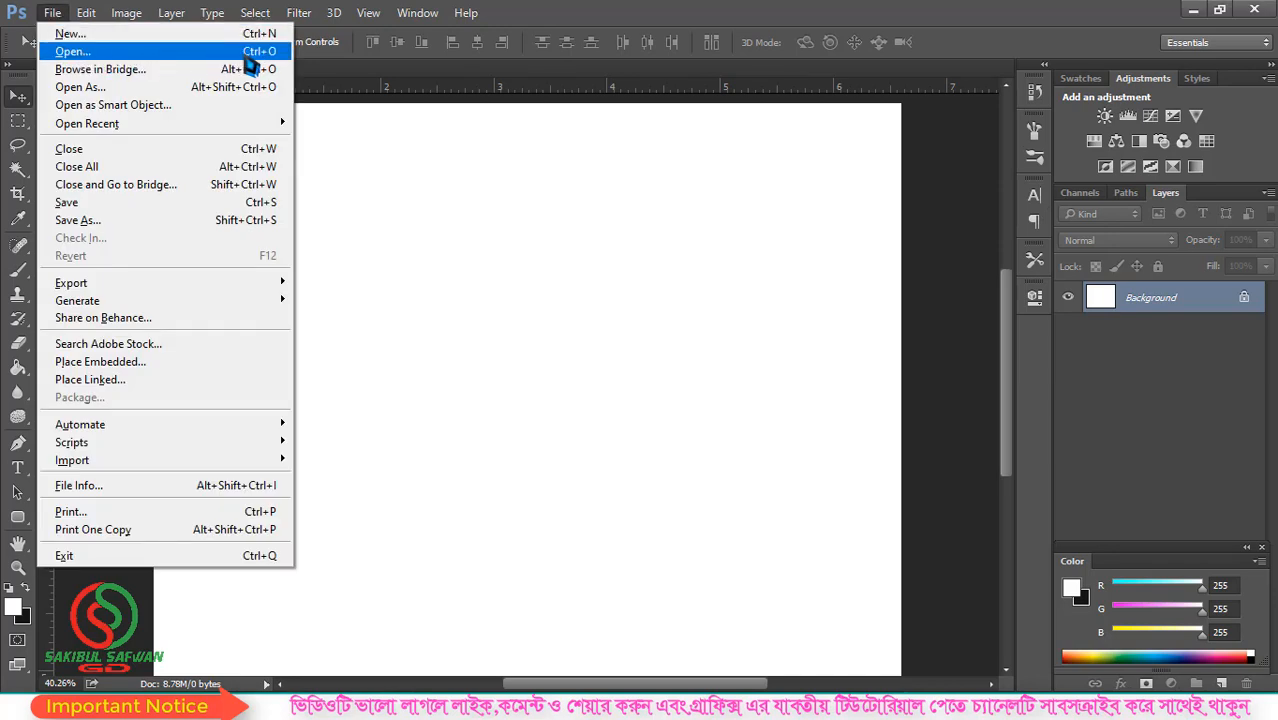
{"action": "left_click", "coordinate": [208, 56]}
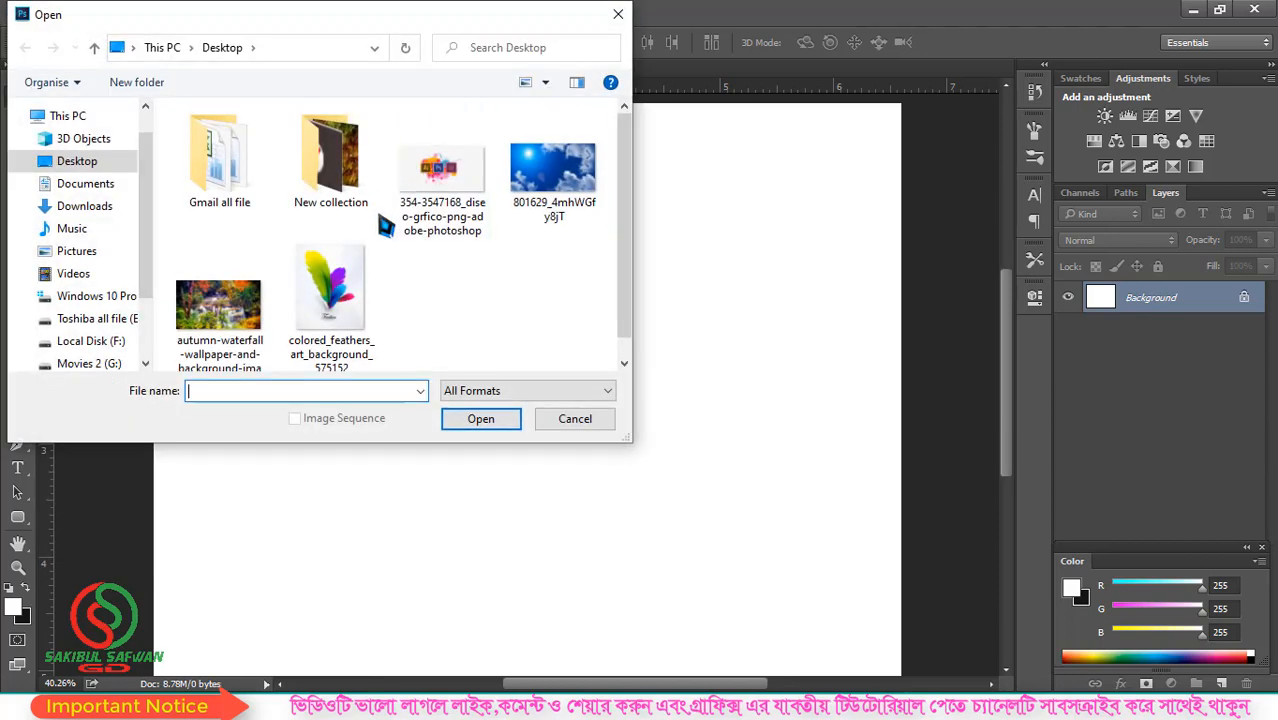
{"action": "left_click", "coordinate": [558, 184]}
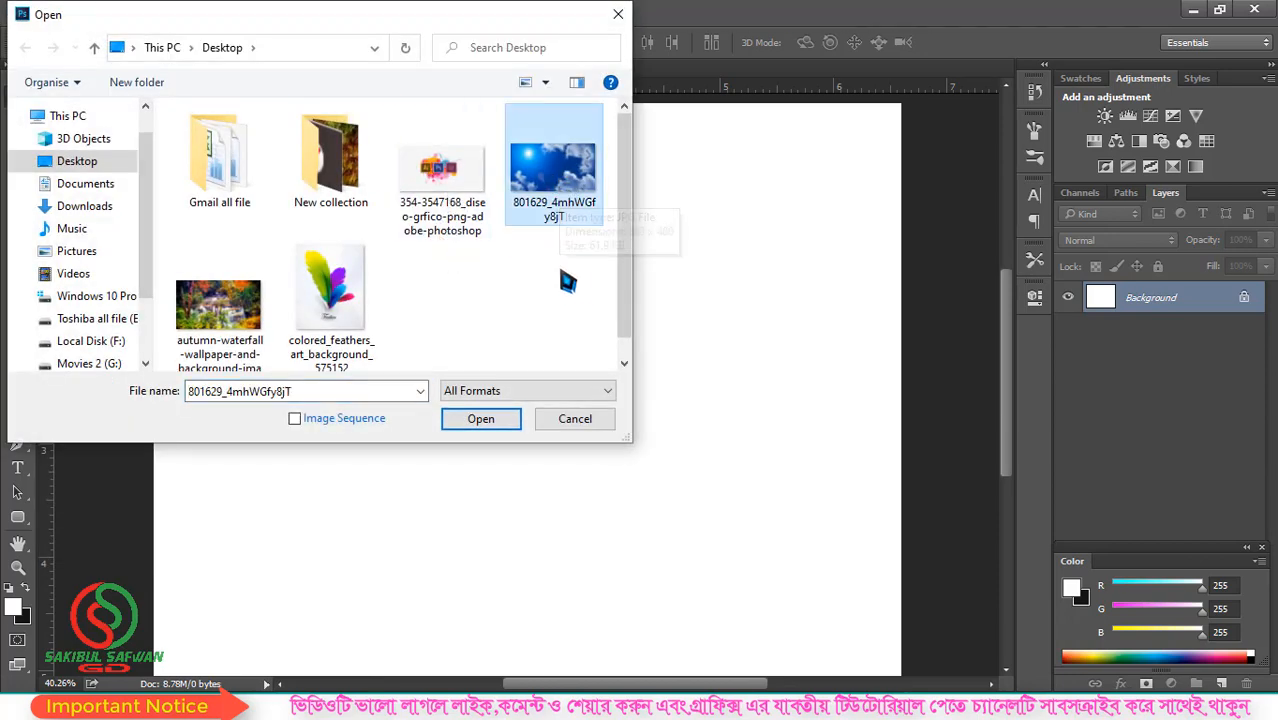
{"action": "left_click_drag", "start_coordinate": [567, 283], "coordinate": [558, 192]}
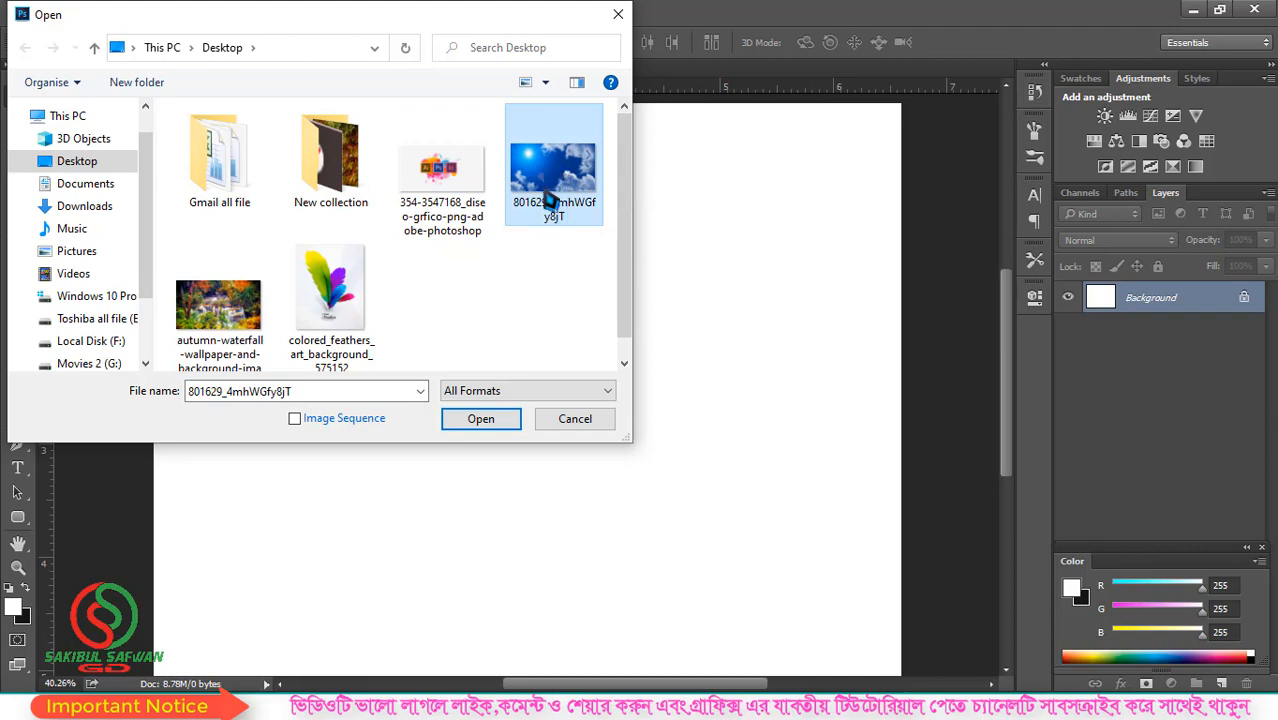
{"action": "left_click", "coordinate": [490, 425]}
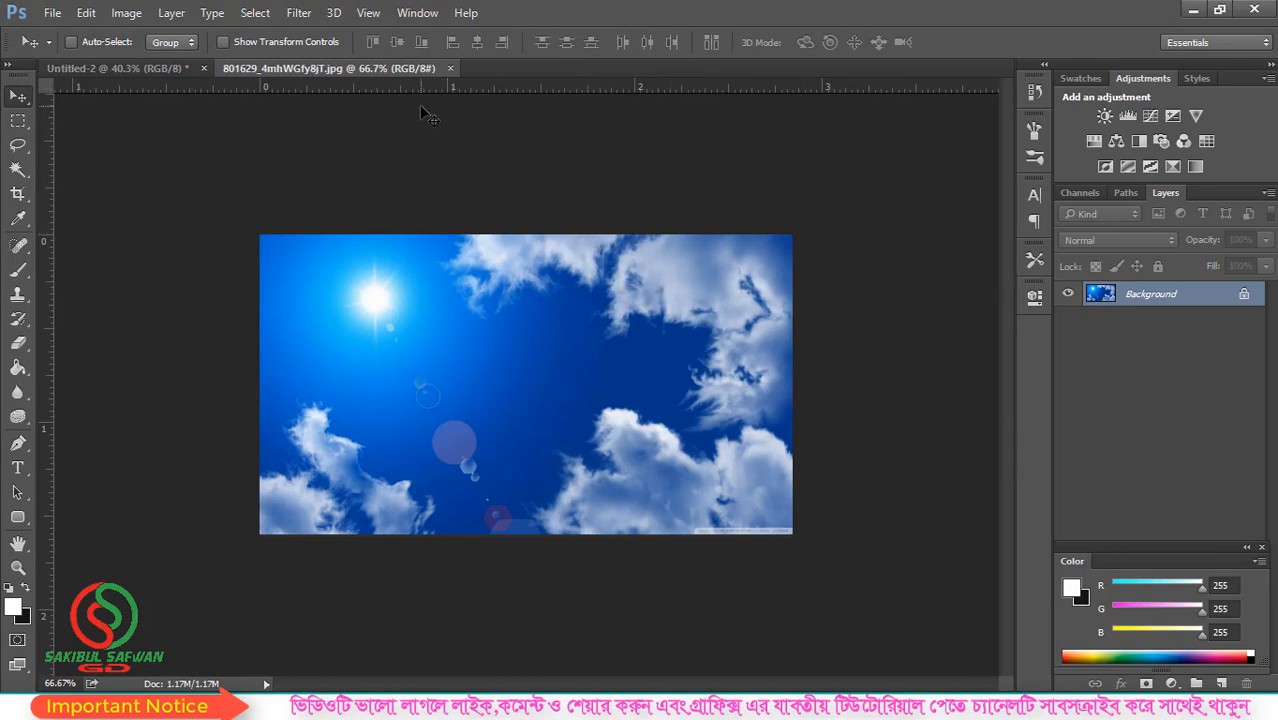
- Float the sky image's document in its own window and copy the picture onto the Untitled-2 canvas
{"action": "left_click", "coordinate": [141, 68]}
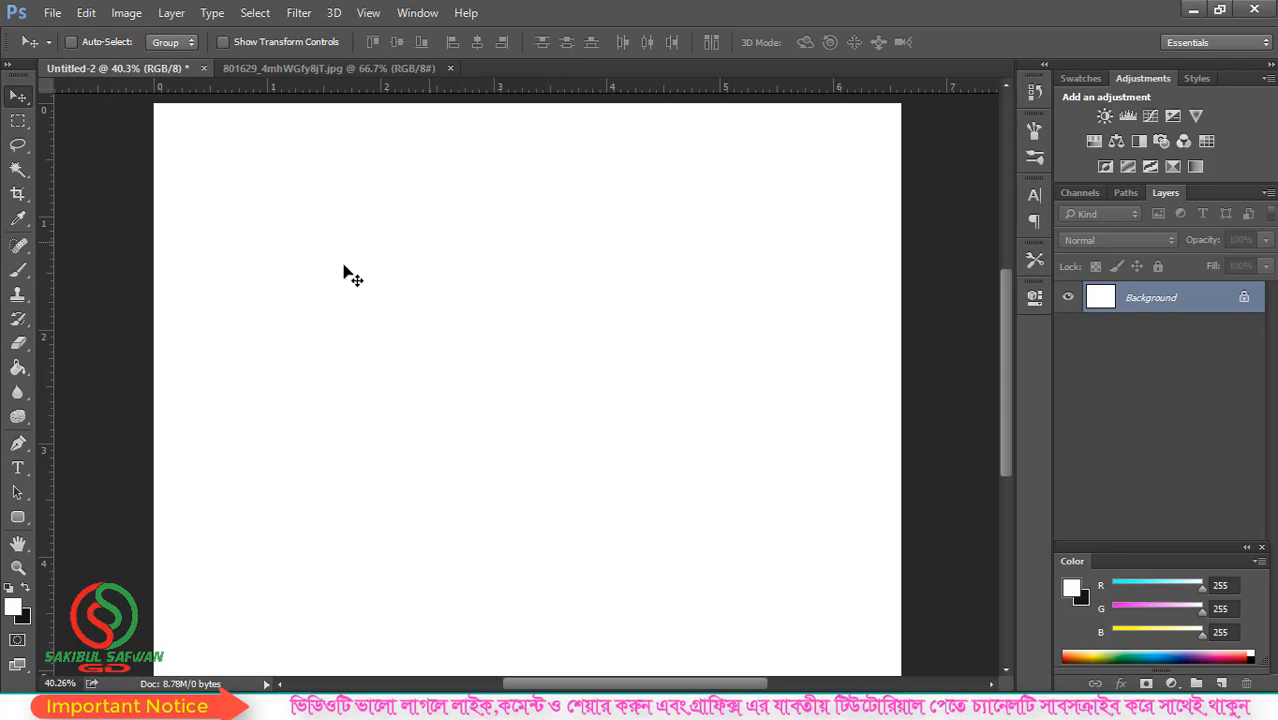
{"action": "left_click", "coordinate": [340, 70]}
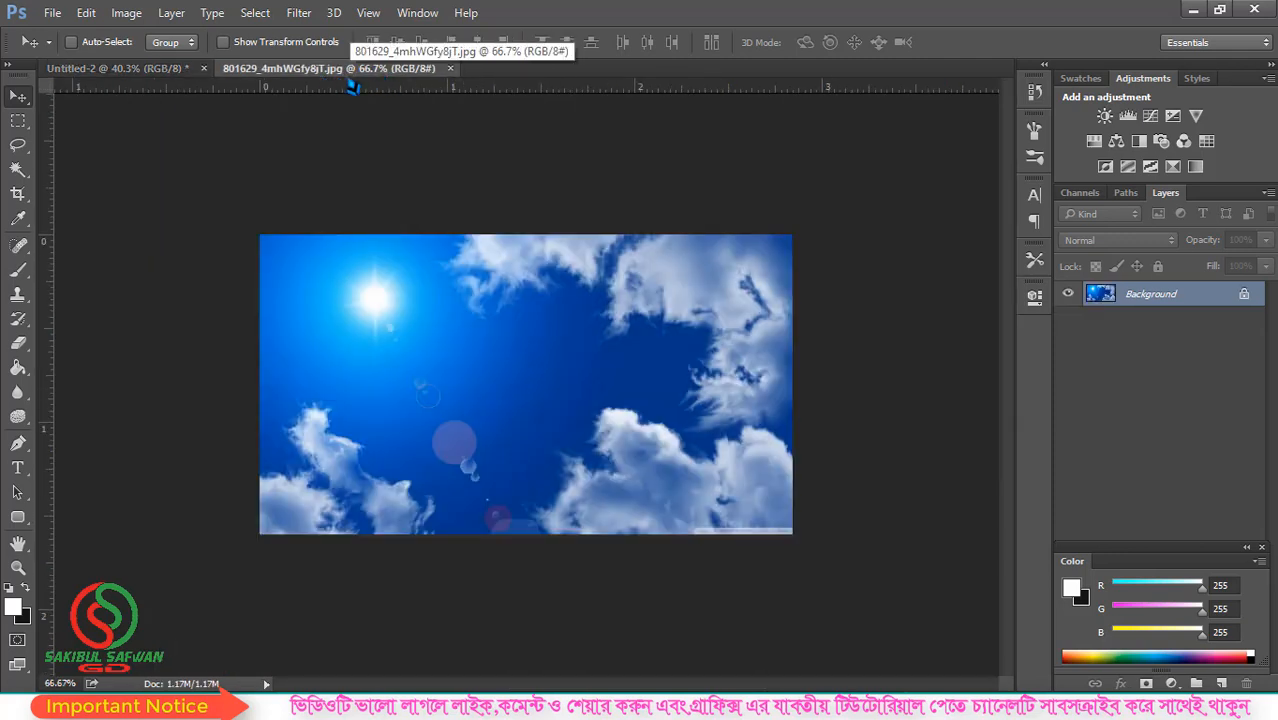
{"action": "left_click_drag", "start_coordinate": [352, 86], "coordinate": [633, 142]}
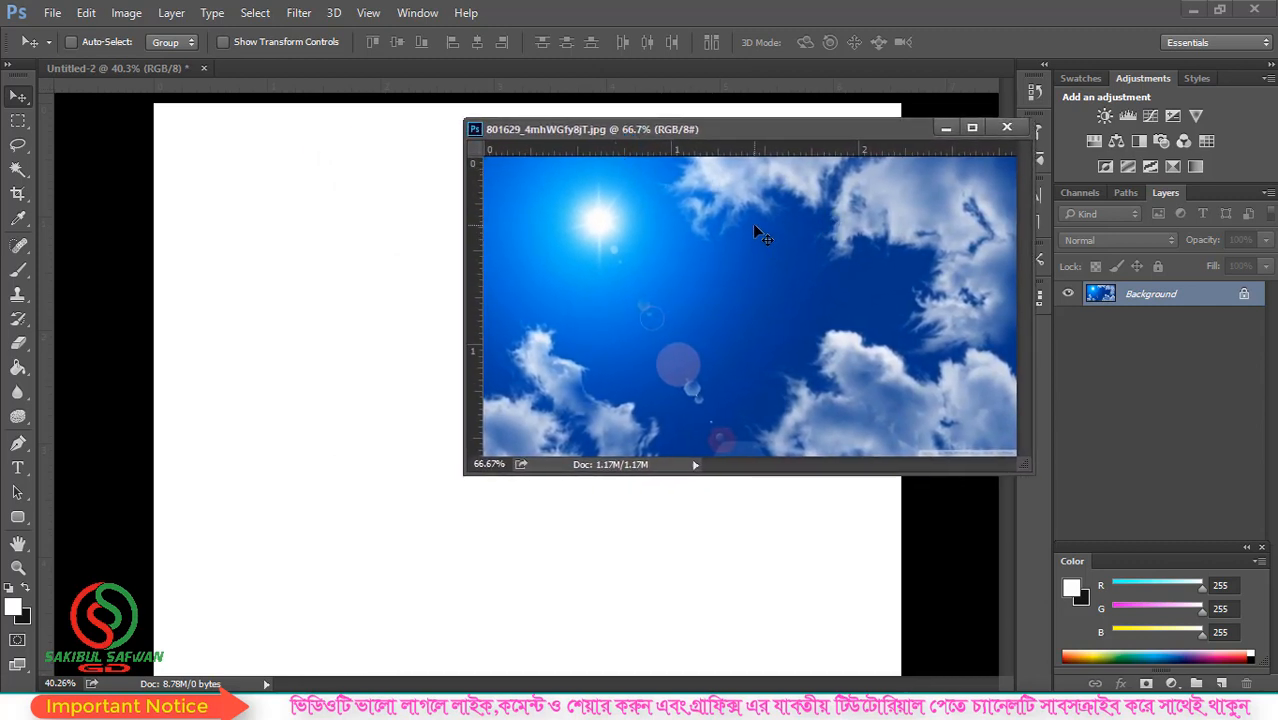
{"action": "left_click_drag", "start_coordinate": [742, 136], "coordinate": [712, 170]}
{"action": "left_click_drag", "start_coordinate": [620, 266], "coordinate": [277, 288]}
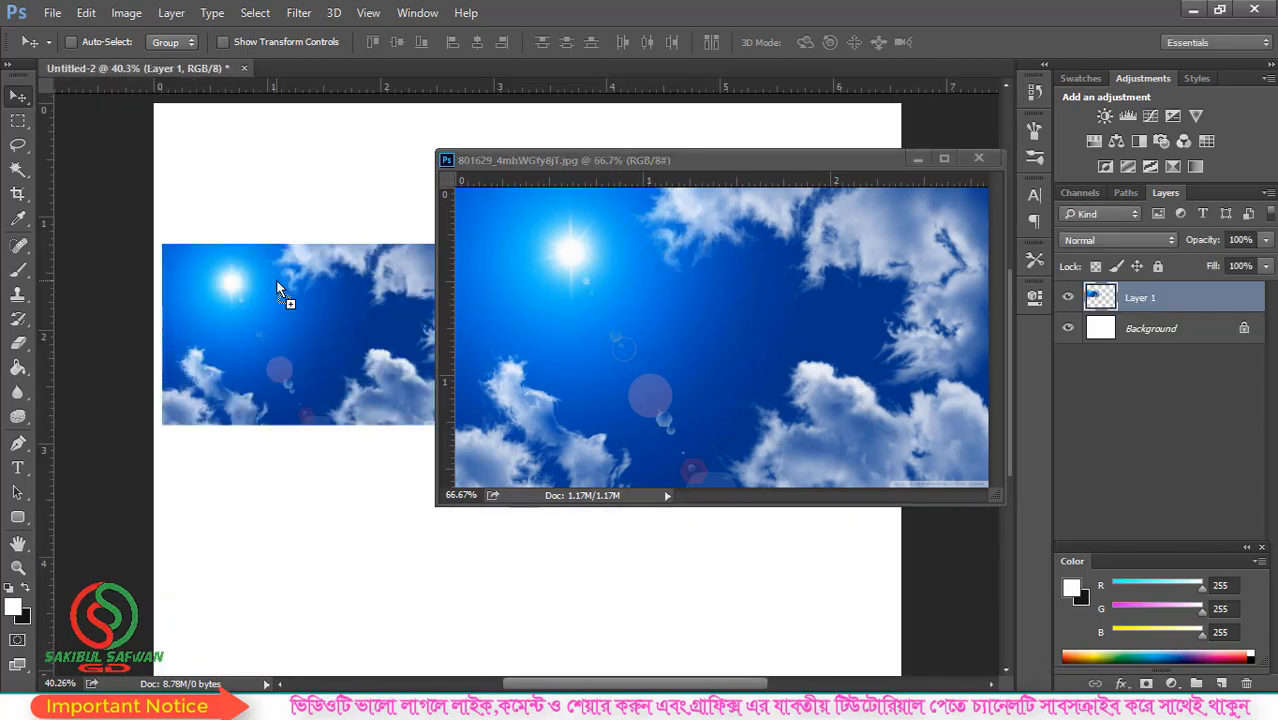
- Dock the sky image's window among the documents again and delete the copied sky layer from Untitled-2
{"action": "left_click_drag", "start_coordinate": [601, 179], "coordinate": [330, 100]}
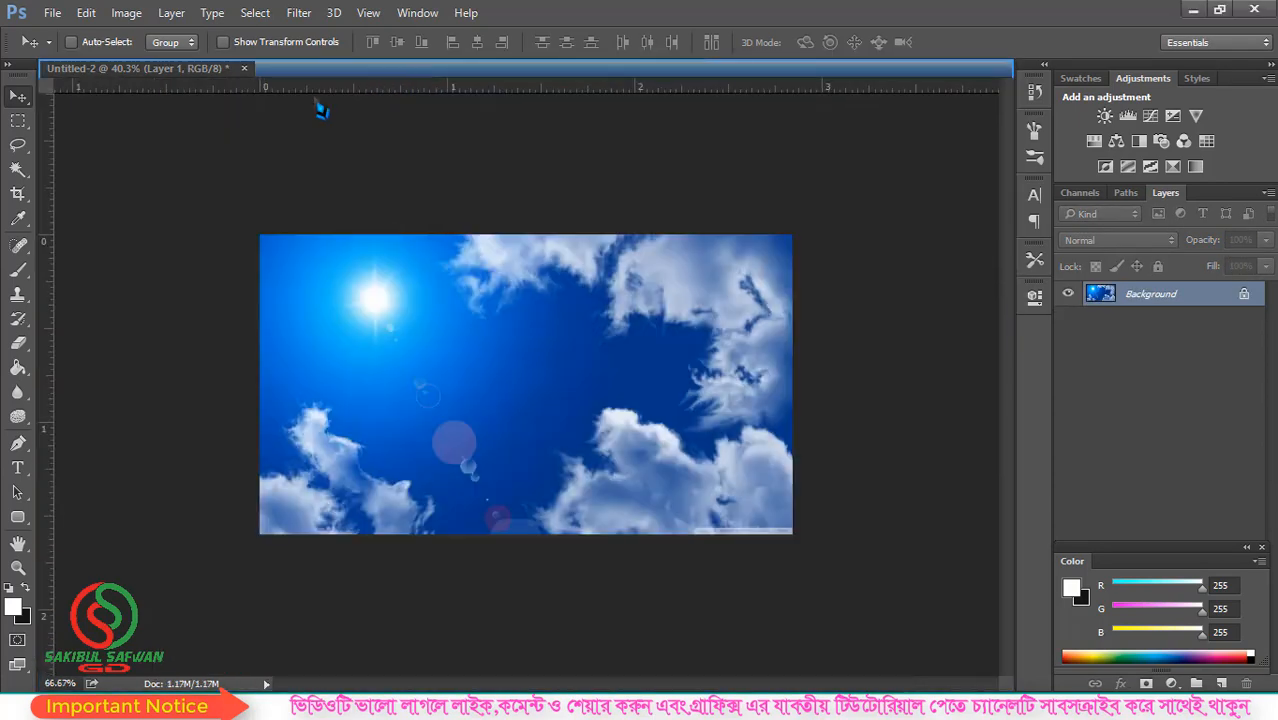
{"action": "left_click_drag", "start_coordinate": [197, 85], "coordinate": [356, 263]}
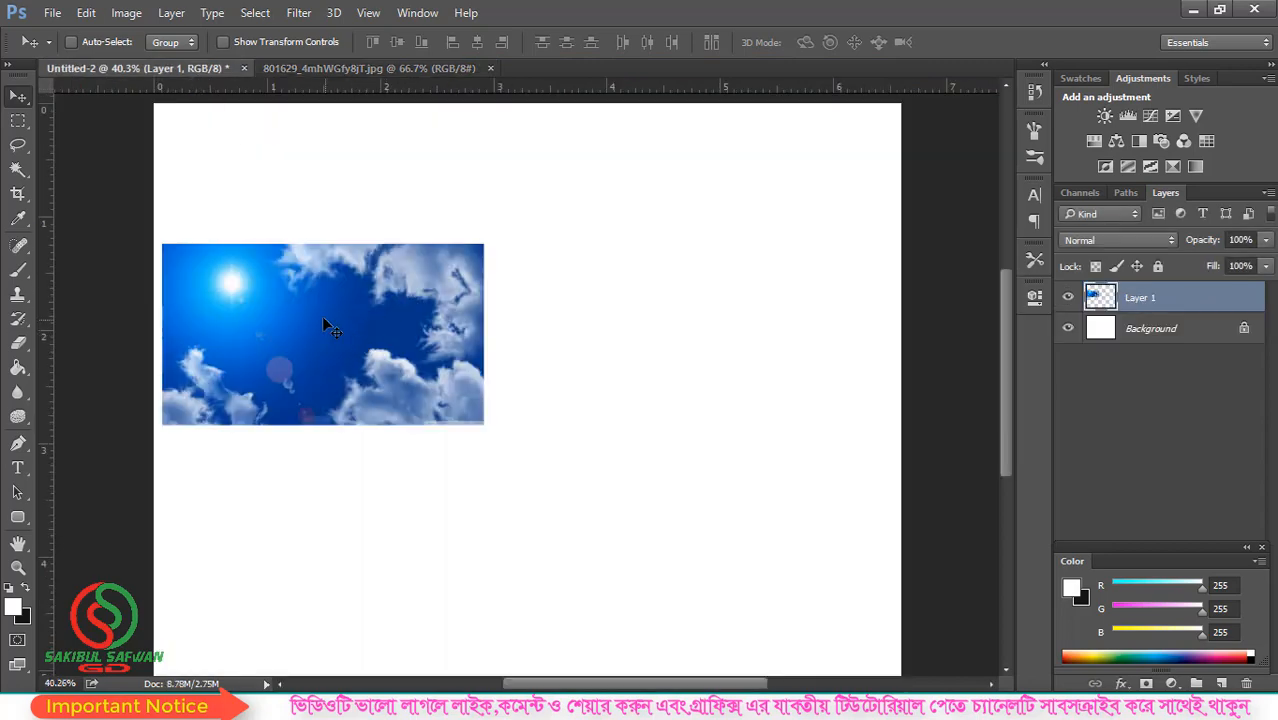
{"action": "left_click_drag", "start_coordinate": [323, 321], "coordinate": [524, 328]}
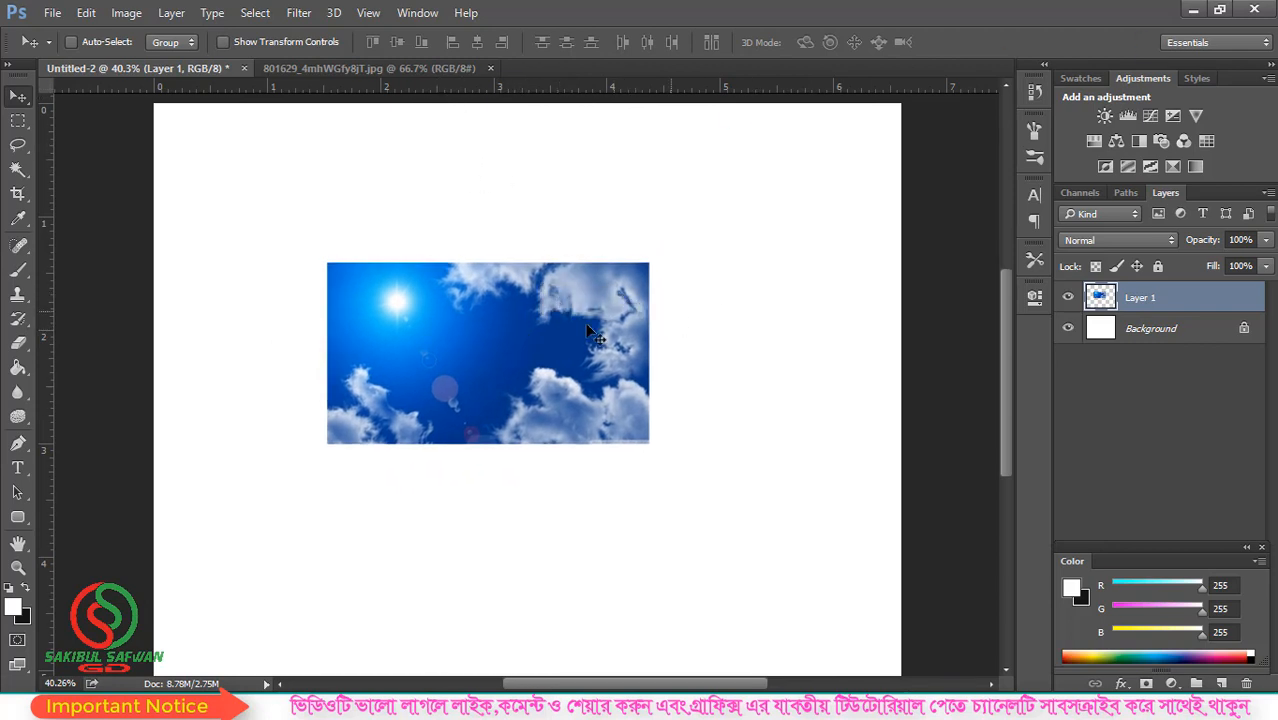
{"action": "key", "text": "Delete"}
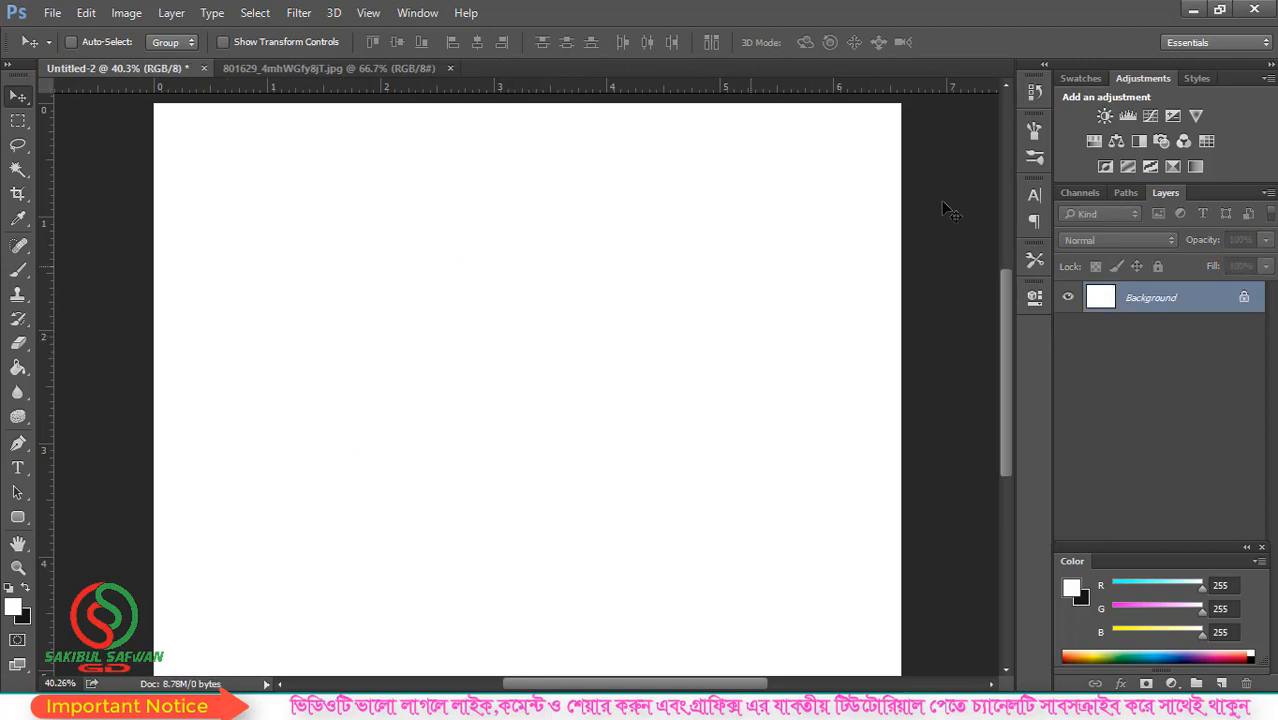
- Unlock the Background layer of 801629_4mhWGfy8jT.jpg so it becomes a regular layer
{"action": "left_click", "coordinate": [309, 70]}
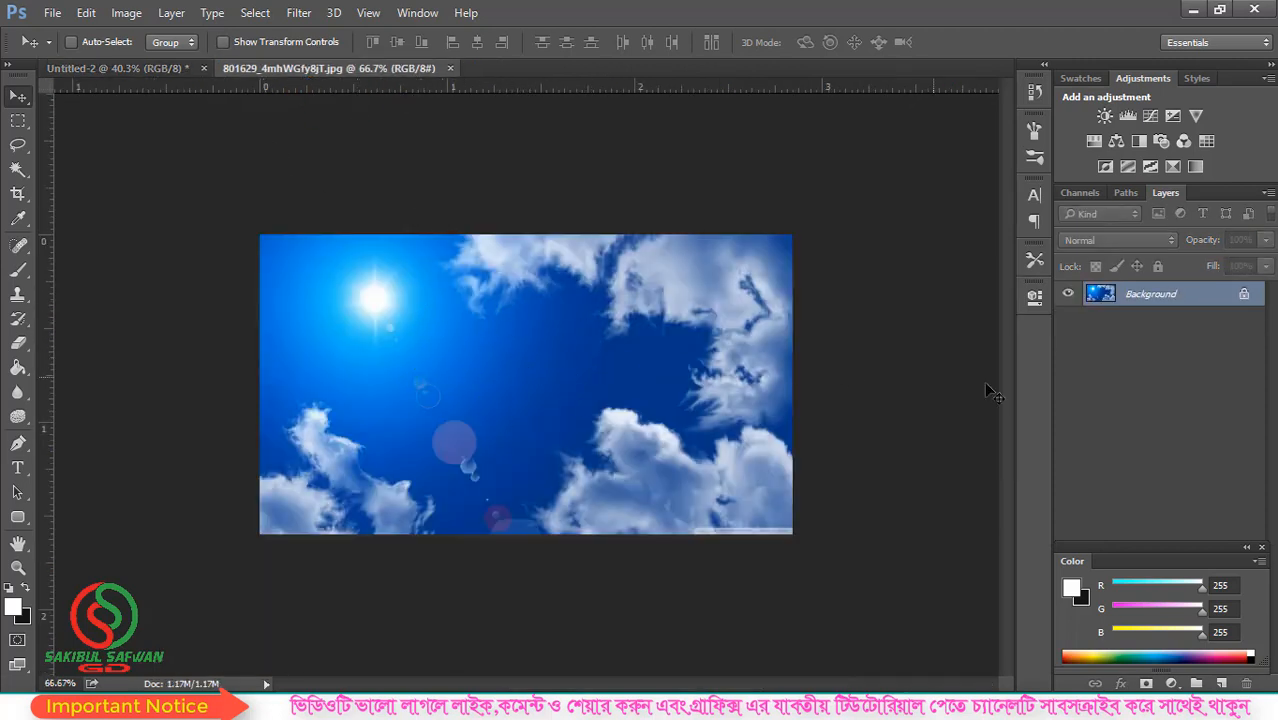
{"action": "mouse_move", "coordinate": [478, 357]}
{"action": "left_mouse_down"}
{"action": "mouse_move", "coordinate": [454, 331]}
{"action": "mouse_move", "coordinate": [448, 351]}
{"action": "mouse_move", "coordinate": [474, 337]}
{"action": "left_mouse_up"}
{"action": "left_click", "coordinate": [633, 284]}
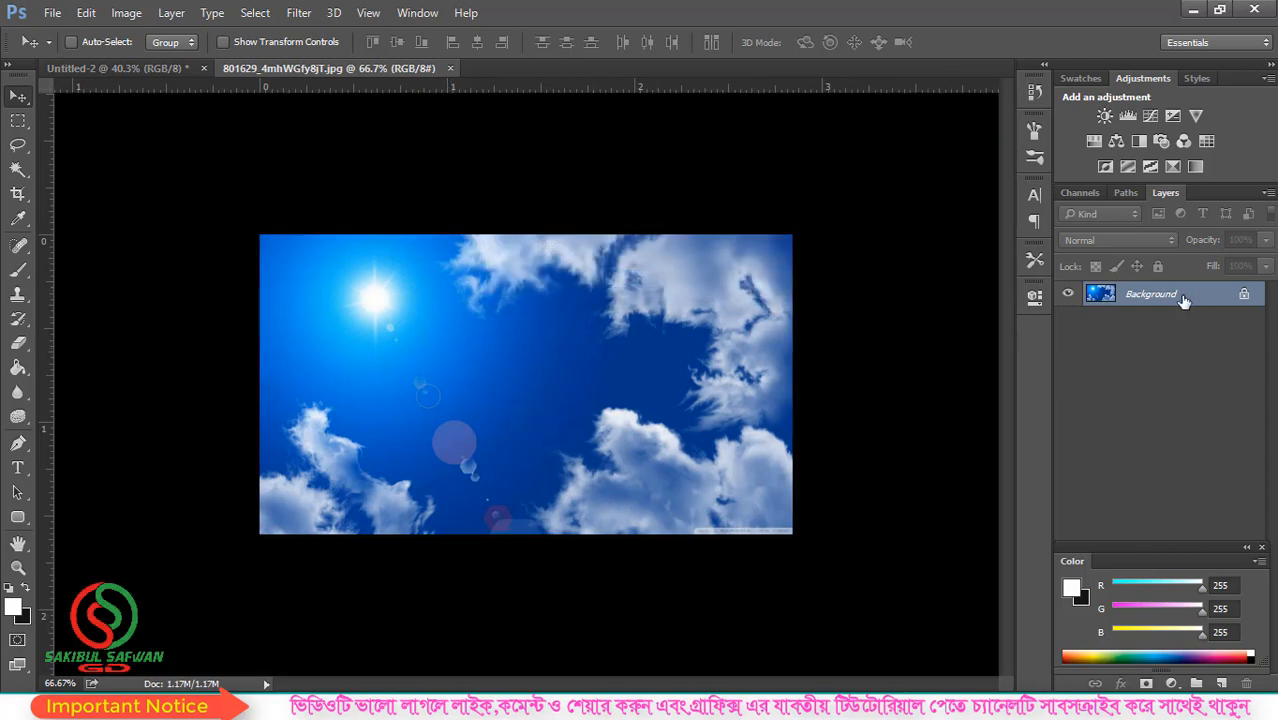
{"action": "left_click_drag", "start_coordinate": [1186, 302], "coordinate": [1225, 327]}
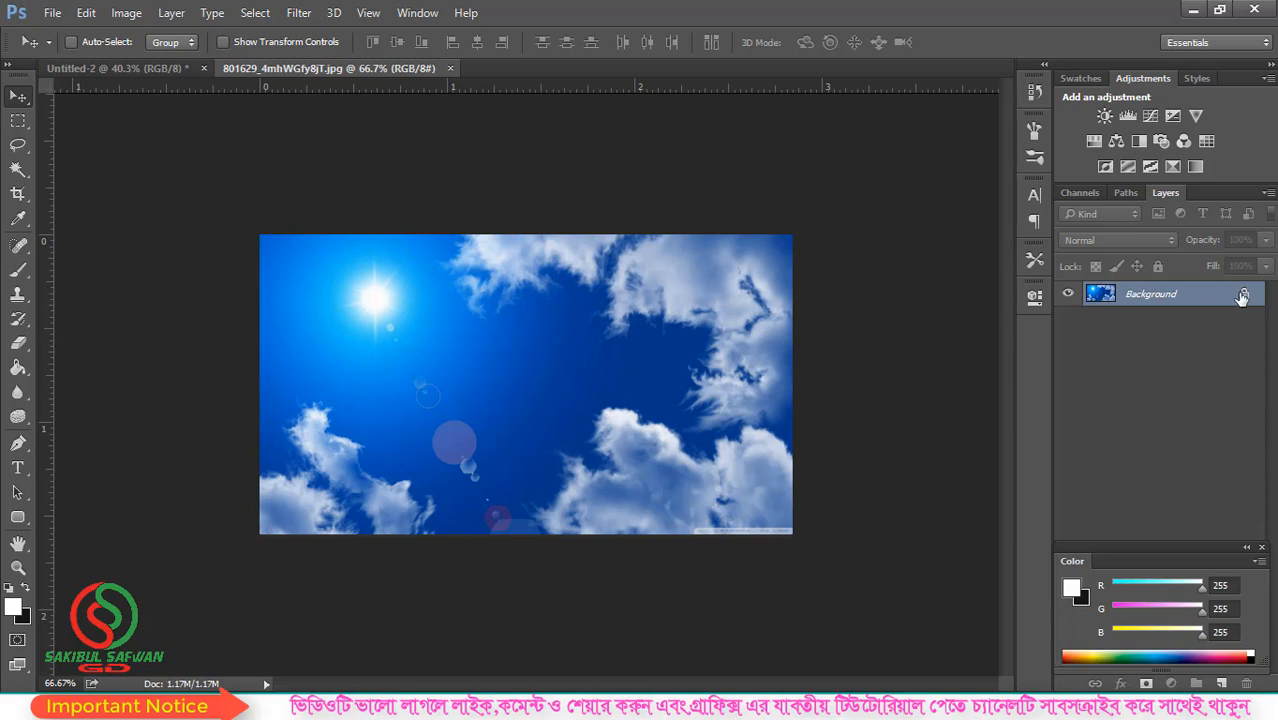
{"action": "left_click", "coordinate": [1242, 296]}
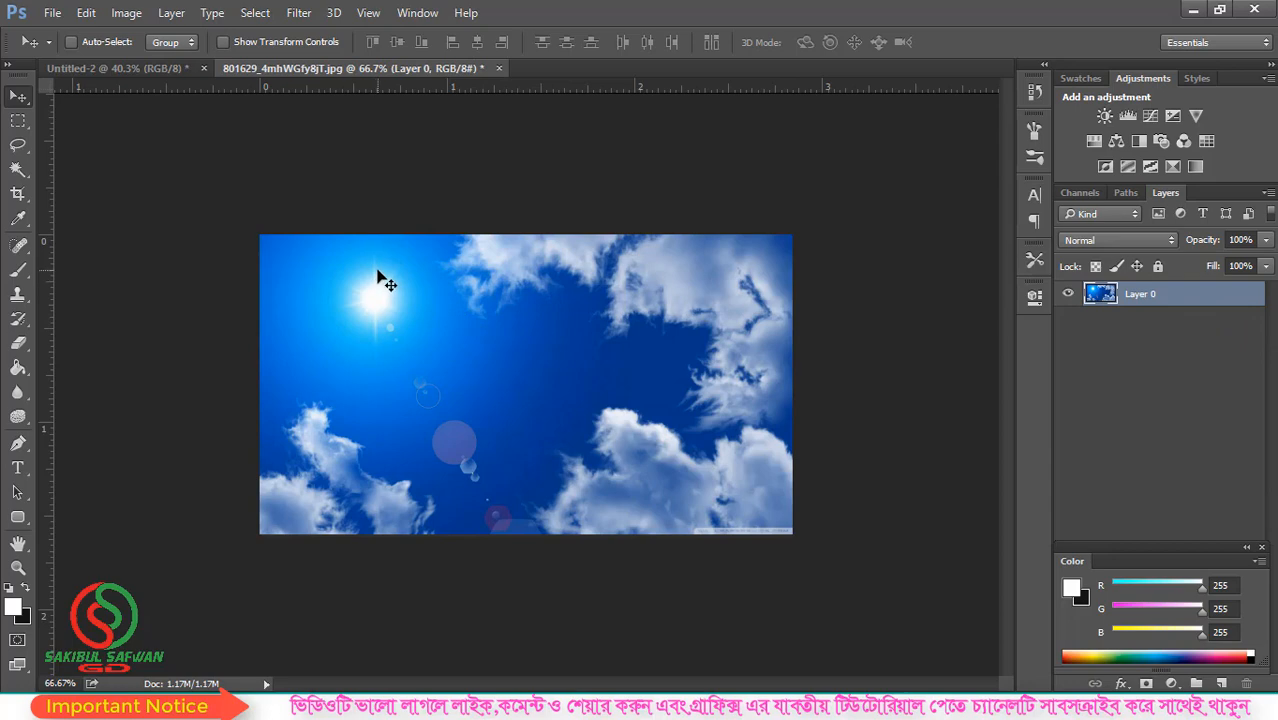
- Copy the unlocked sky layer into Untitled-2 and position it near the middle of the canvas
{"action": "left_click_drag", "start_coordinate": [371, 277], "coordinate": [161, 77]}
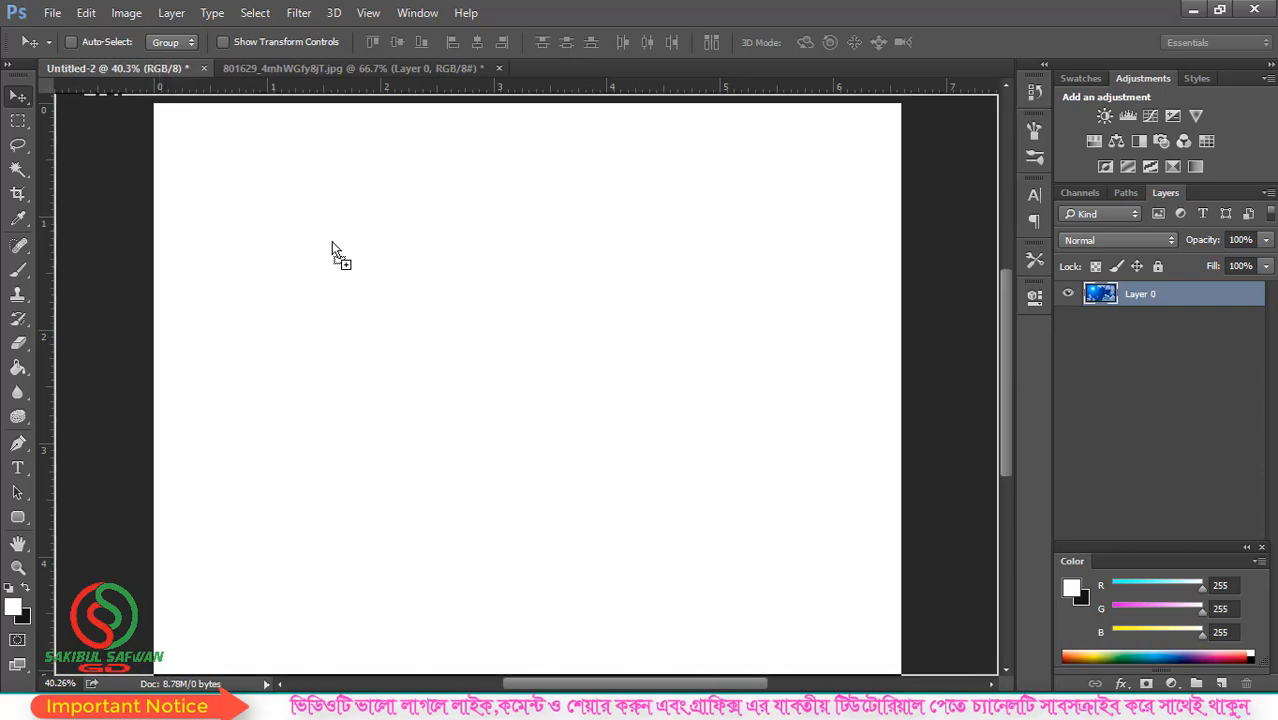
{"action": "left_click_drag", "start_coordinate": [489, 372], "coordinate": [490, 372]}
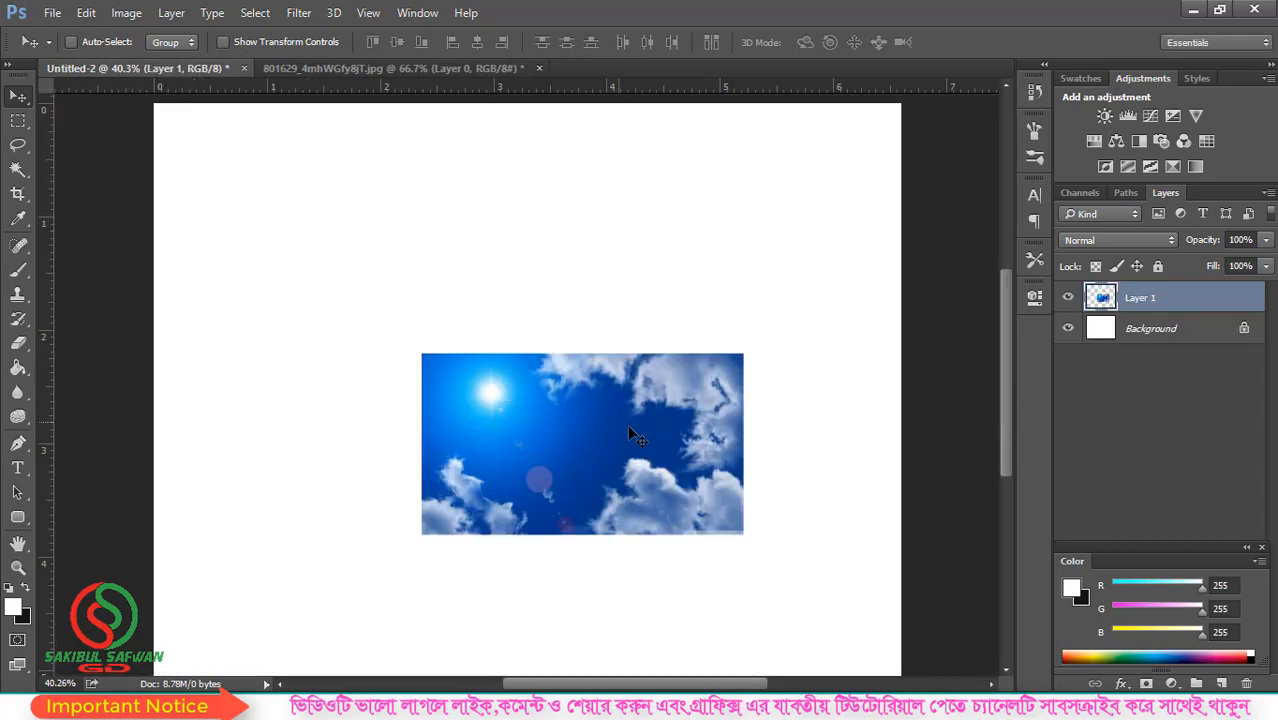
{"action": "left_click_drag", "start_coordinate": [630, 434], "coordinate": [491, 335]}
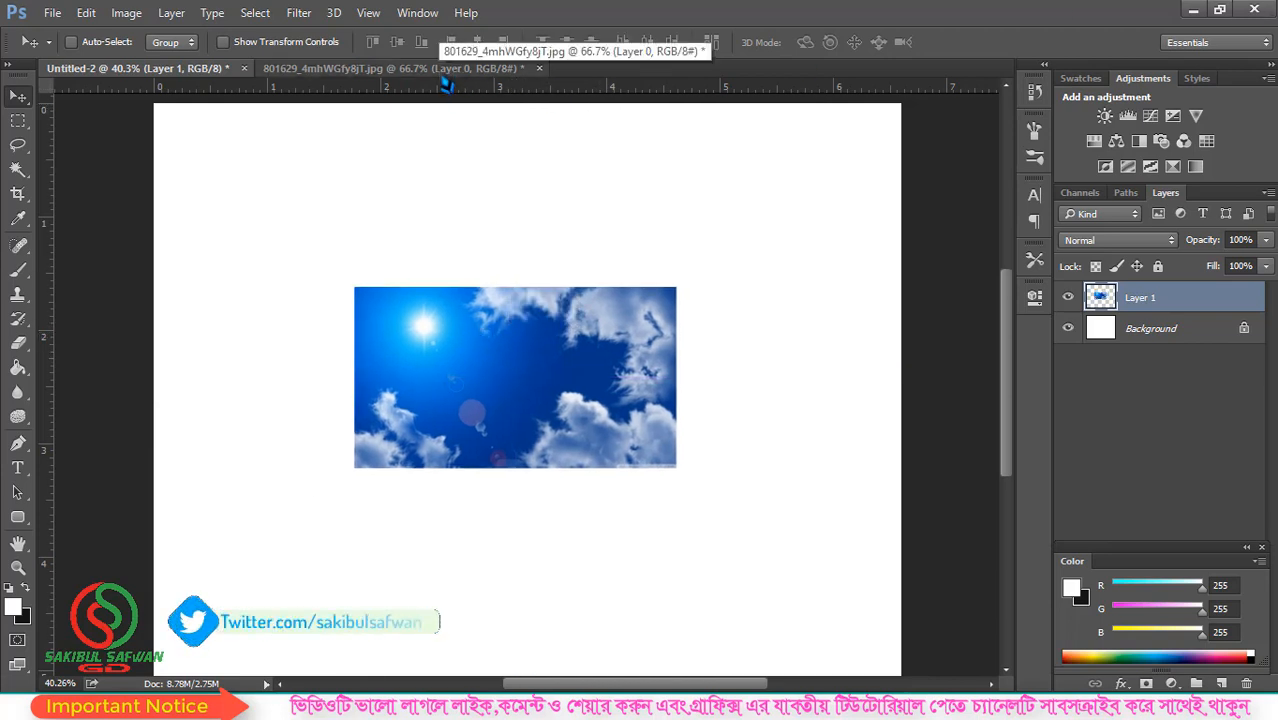
- Close the 801629_4mhWGfy8jT.jpg document, leaving Untitled-2 open
{"action": "left_click", "coordinate": [515, 68]}
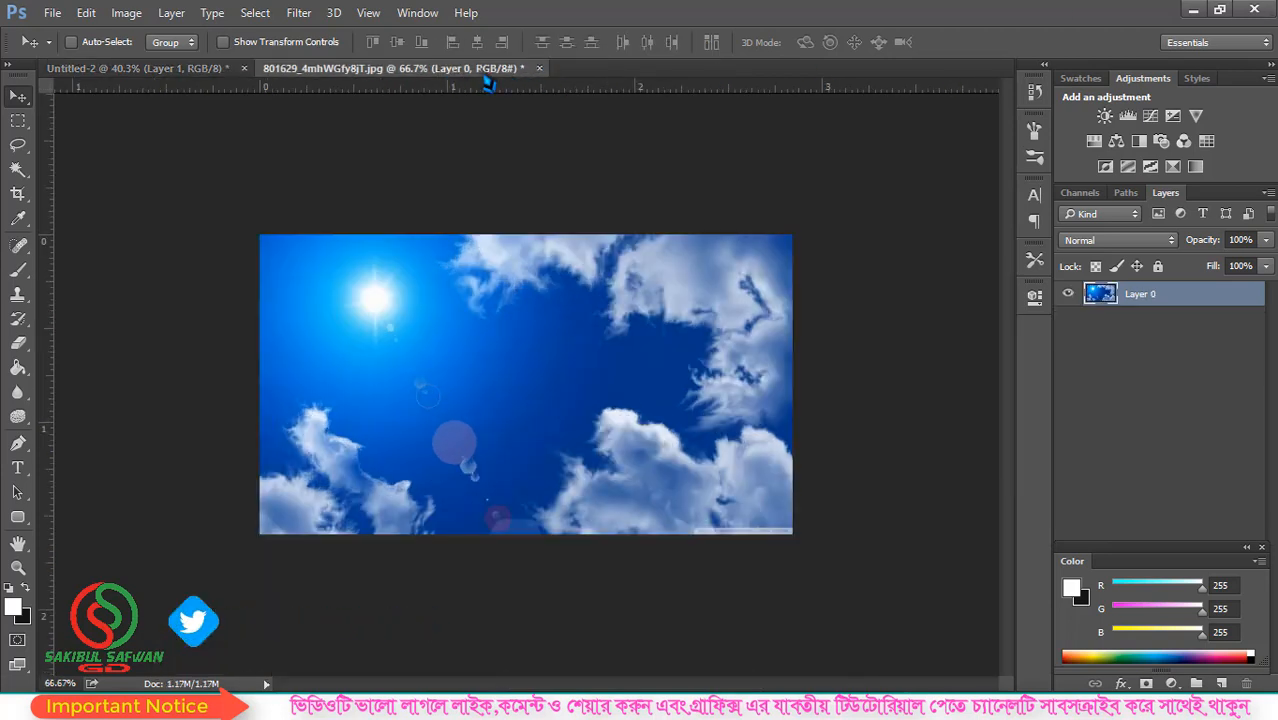
{"action": "left_click", "coordinate": [539, 68]}
{"action": "left_click", "coordinate": [651, 280]}
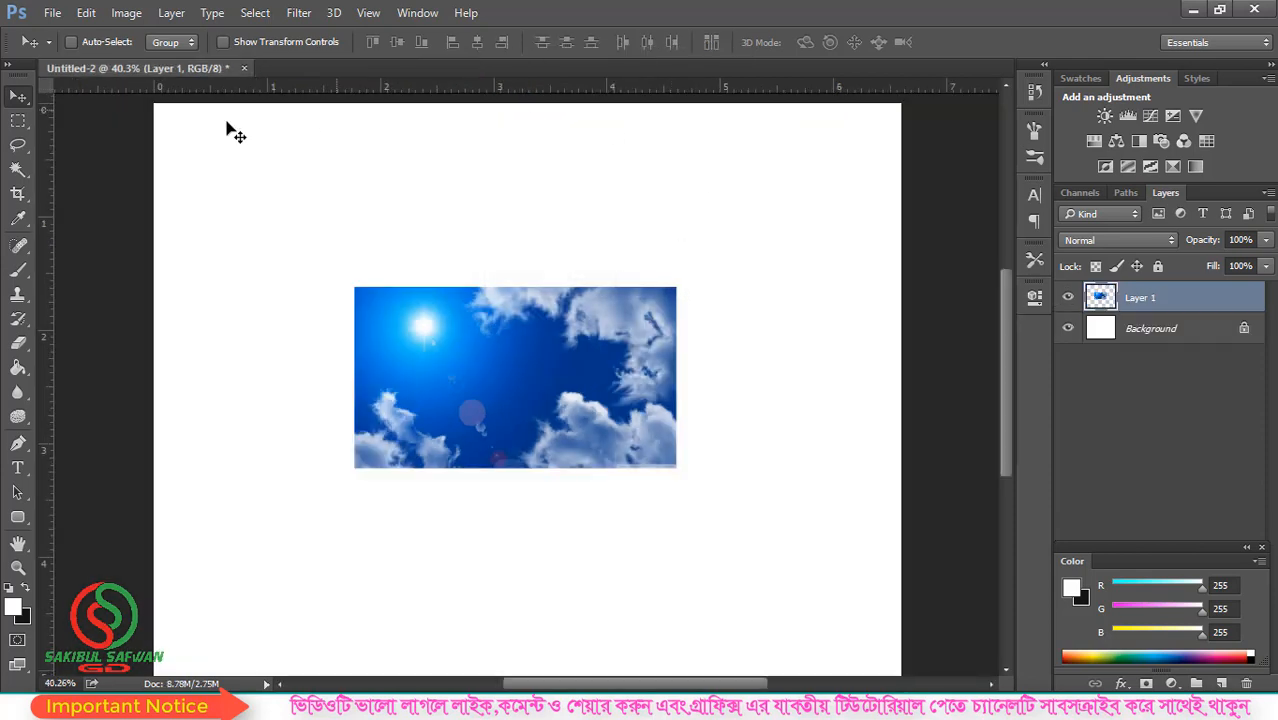
- Alternate the active layer between Background and Layer 1, and reposition the sky image toward the left part of the canvas
{"action": "left_click_drag", "start_coordinate": [599, 367], "coordinate": [520, 403]}
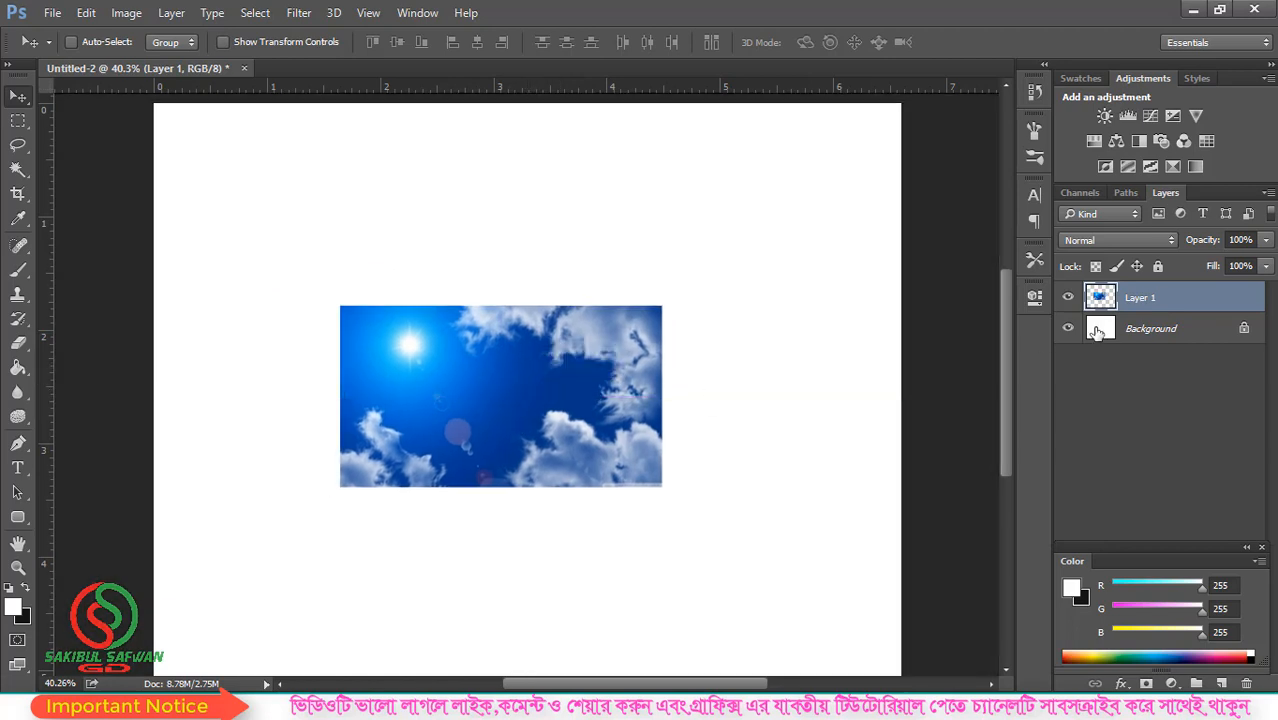
{"action": "left_click", "coordinate": [1181, 325]}
{"action": "left_click", "coordinate": [1174, 301]}
{"action": "left_click", "coordinate": [1179, 333]}
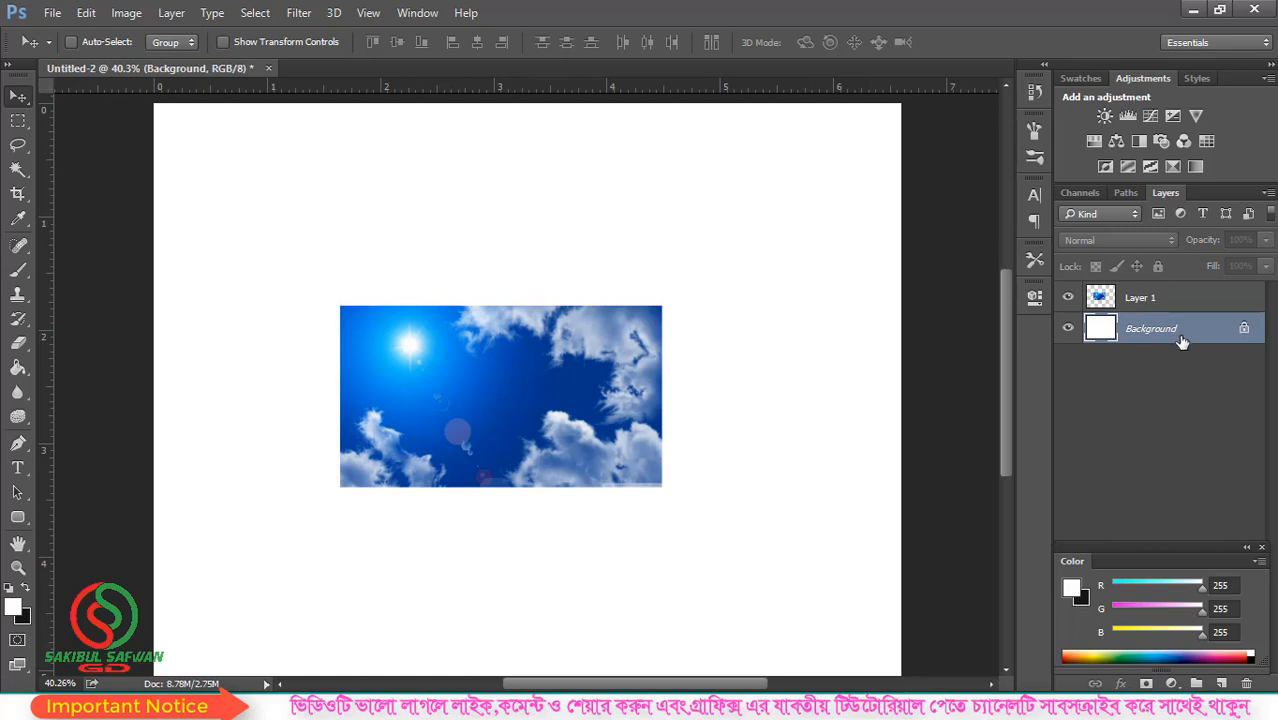
{"action": "left_click", "coordinate": [1145, 297]}
{"action": "left_click_drag", "start_coordinate": [467, 386], "coordinate": [440, 378]}
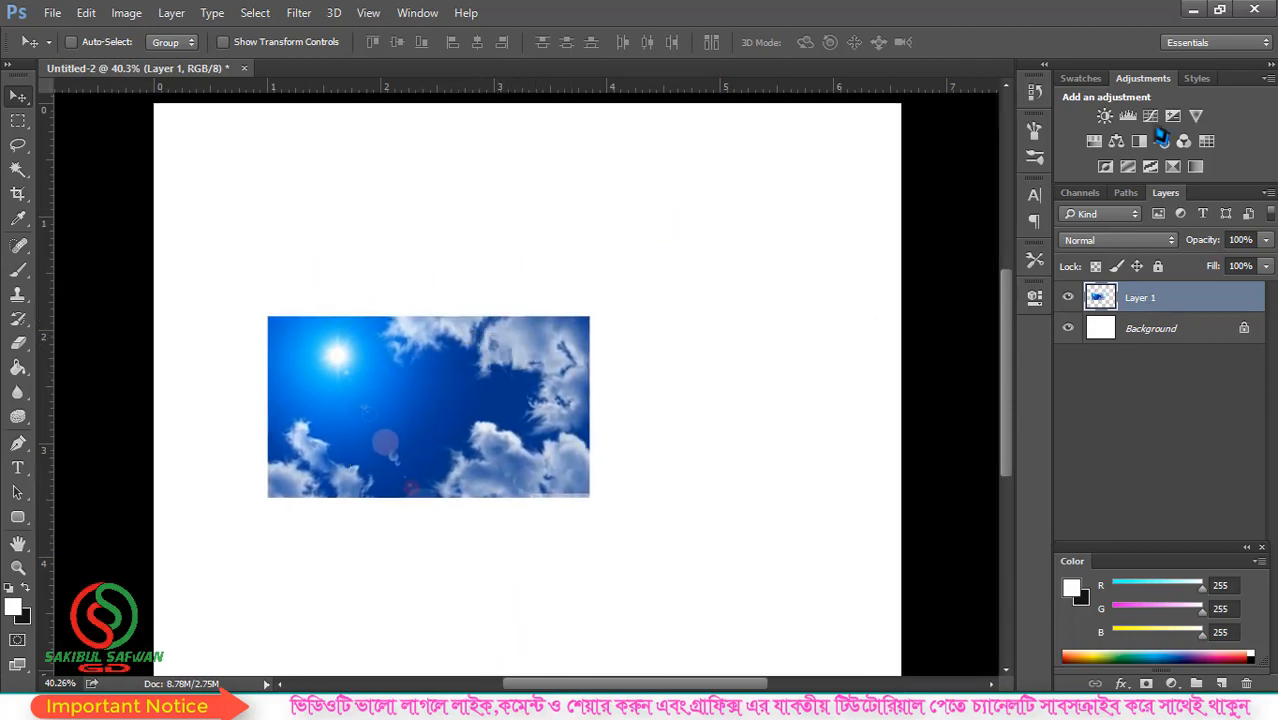
- Open the autumn-waterfall-wallpaper-and-background-image-1366x768-id.jpg image from the Desktop
{"action": "left_click", "coordinate": [52, 13]}
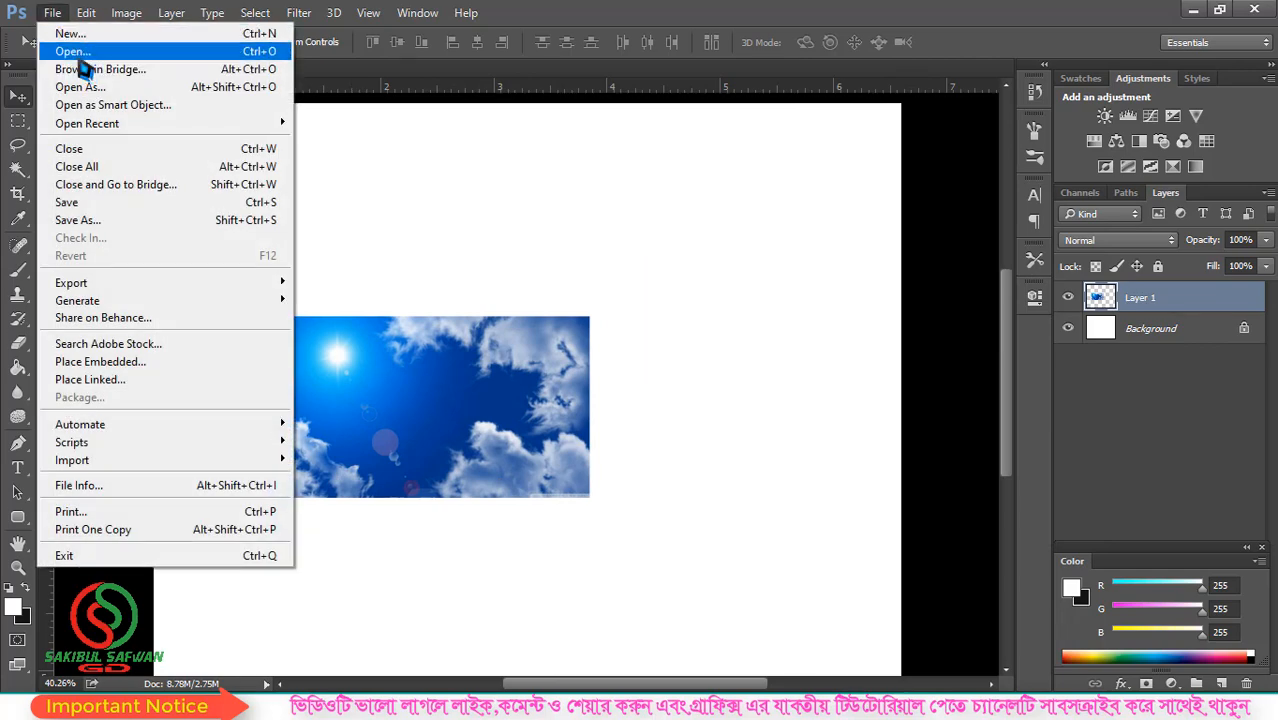
{"action": "left_click", "coordinate": [78, 52]}
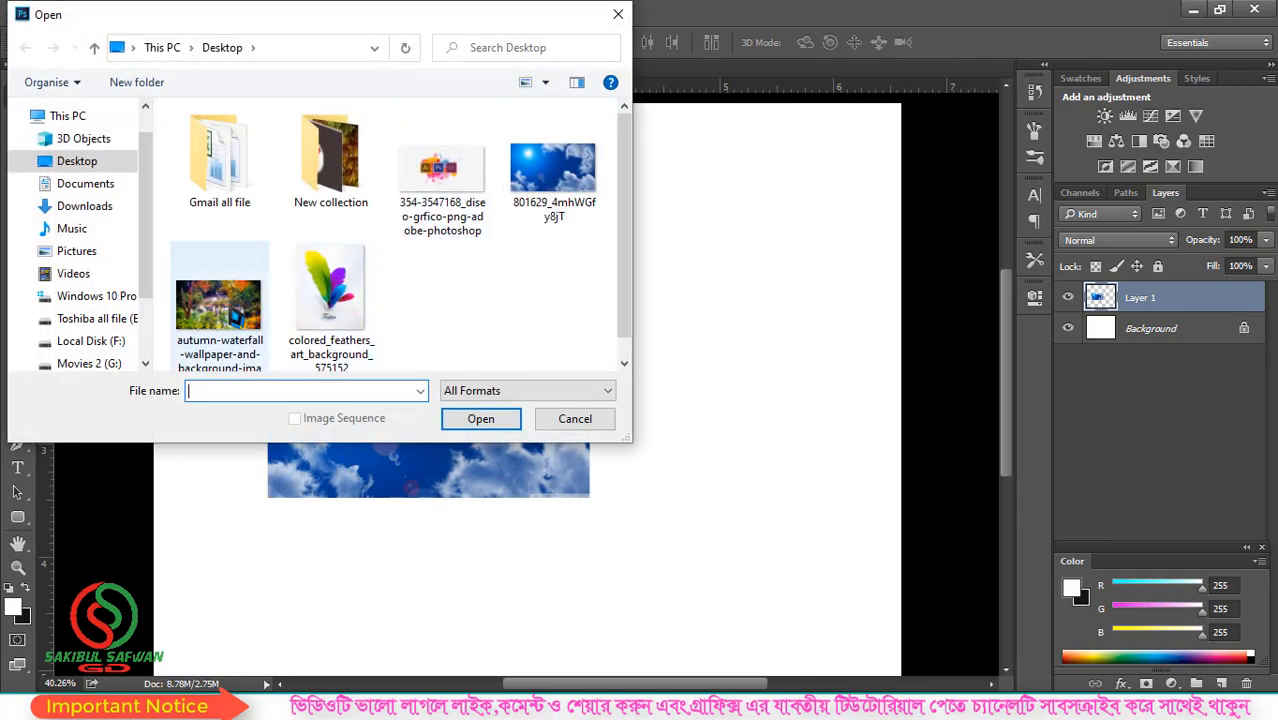
{"action": "left_click", "coordinate": [230, 308]}
{"action": "left_click", "coordinate": [481, 420]}
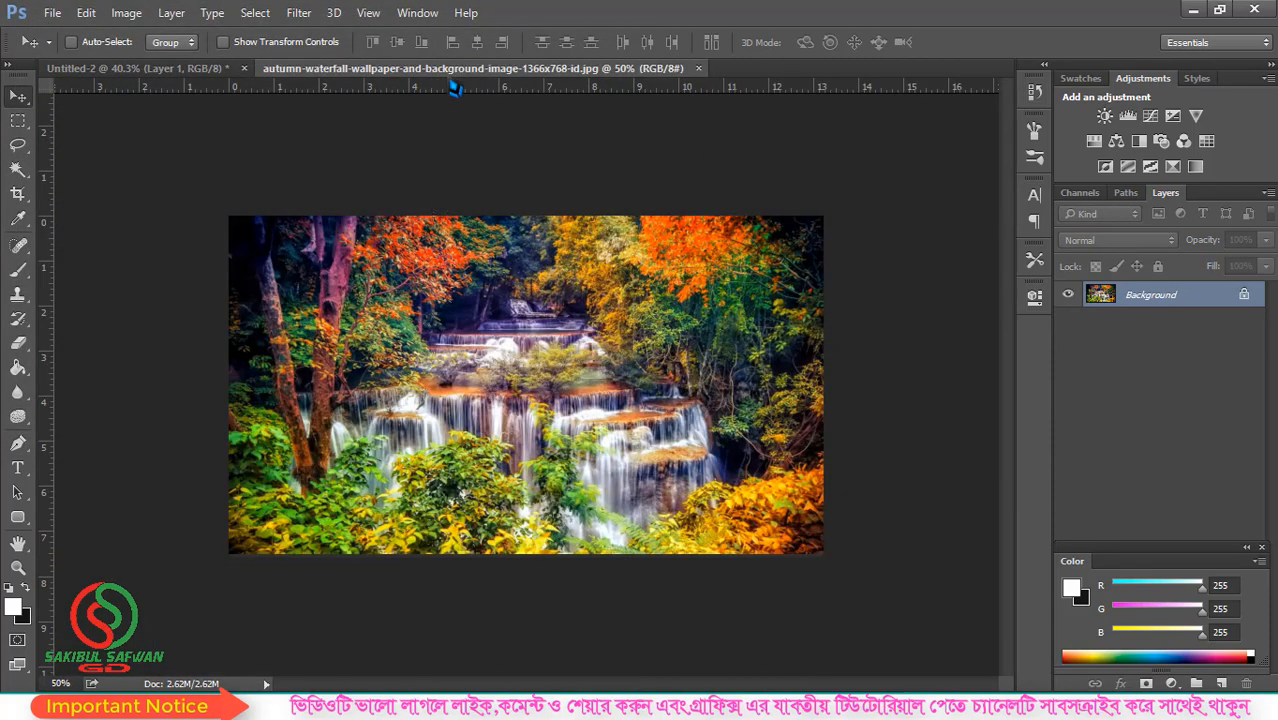
- Float the waterfall document, copy its image into Untitled-2 as a new layer, and close the waterfall document
{"action": "left_click_drag", "start_coordinate": [455, 68], "coordinate": [284, 221]}
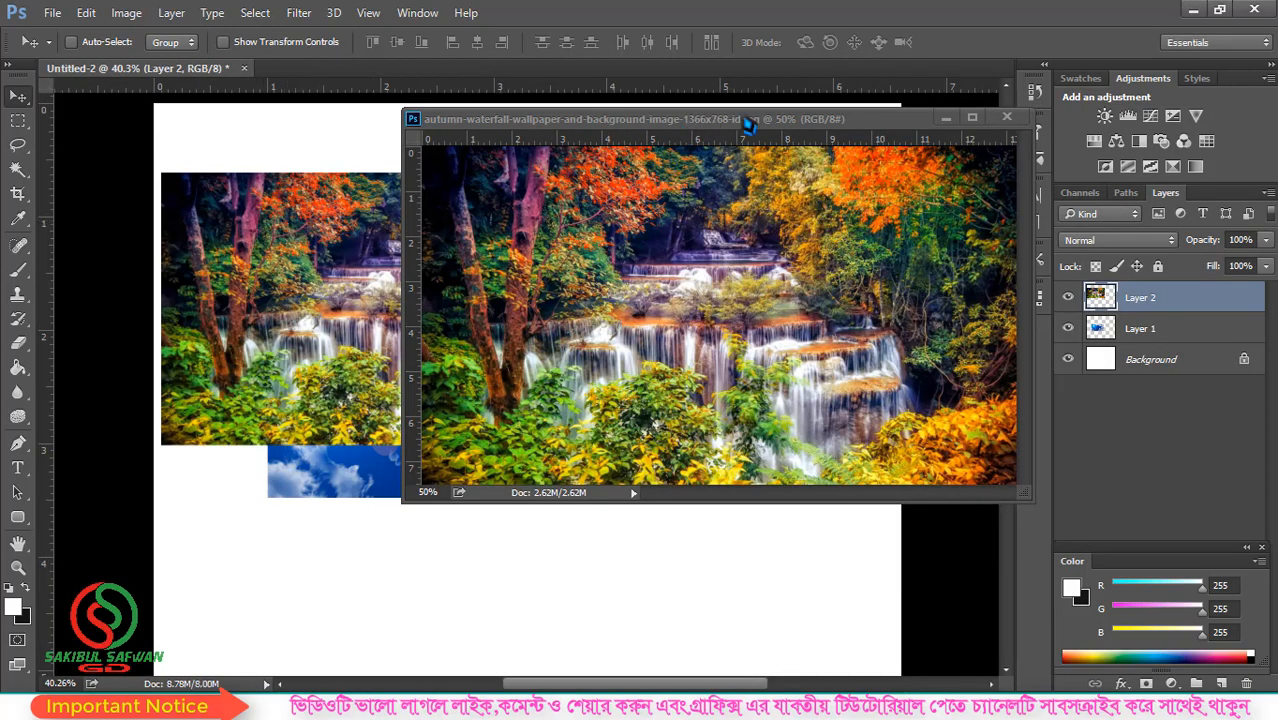
{"action": "left_click_drag", "start_coordinate": [748, 124], "coordinate": [483, 166]}
{"action": "left_click", "coordinate": [741, 160]}
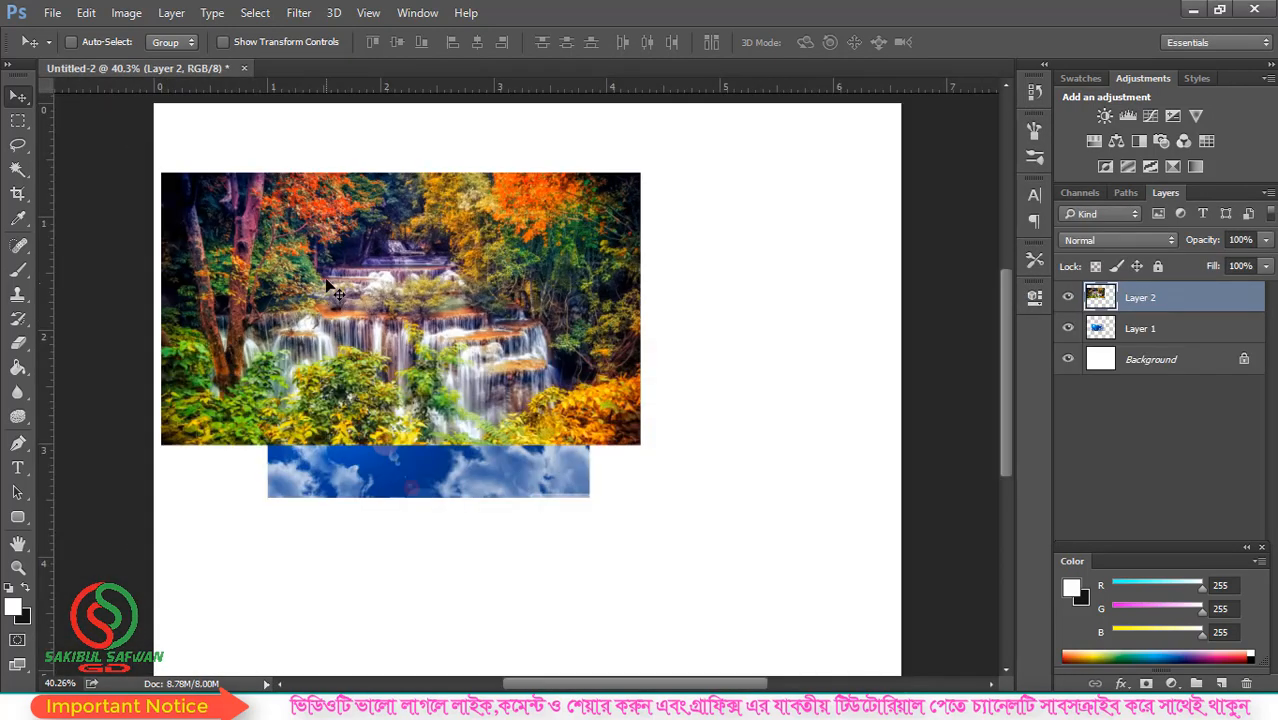
- Reposition the waterfall image in the upper right part of the canvas, partly overlapping the sky image
{"action": "left_click_drag", "start_coordinate": [355, 275], "coordinate": [457, 265]}
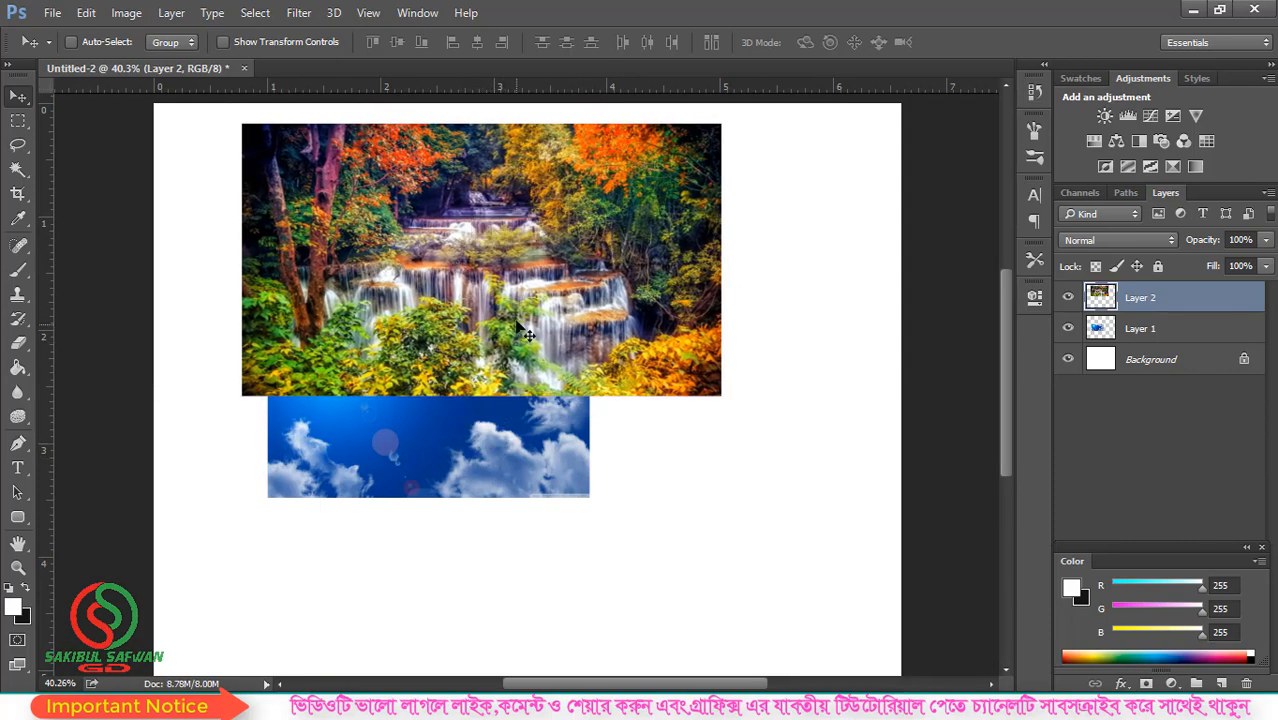
{"action": "left_click_drag", "start_coordinate": [550, 287], "coordinate": [673, 322]}
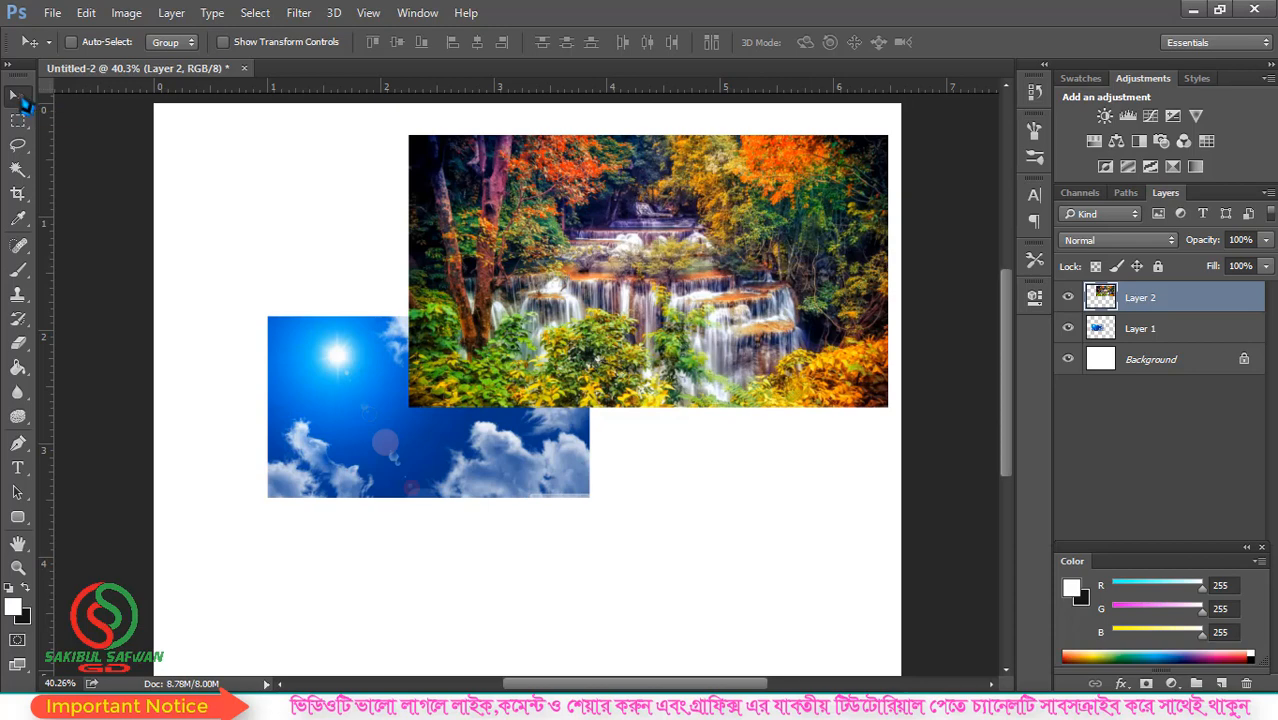
{"action": "left_click_drag", "start_coordinate": [729, 283], "coordinate": [680, 240]}
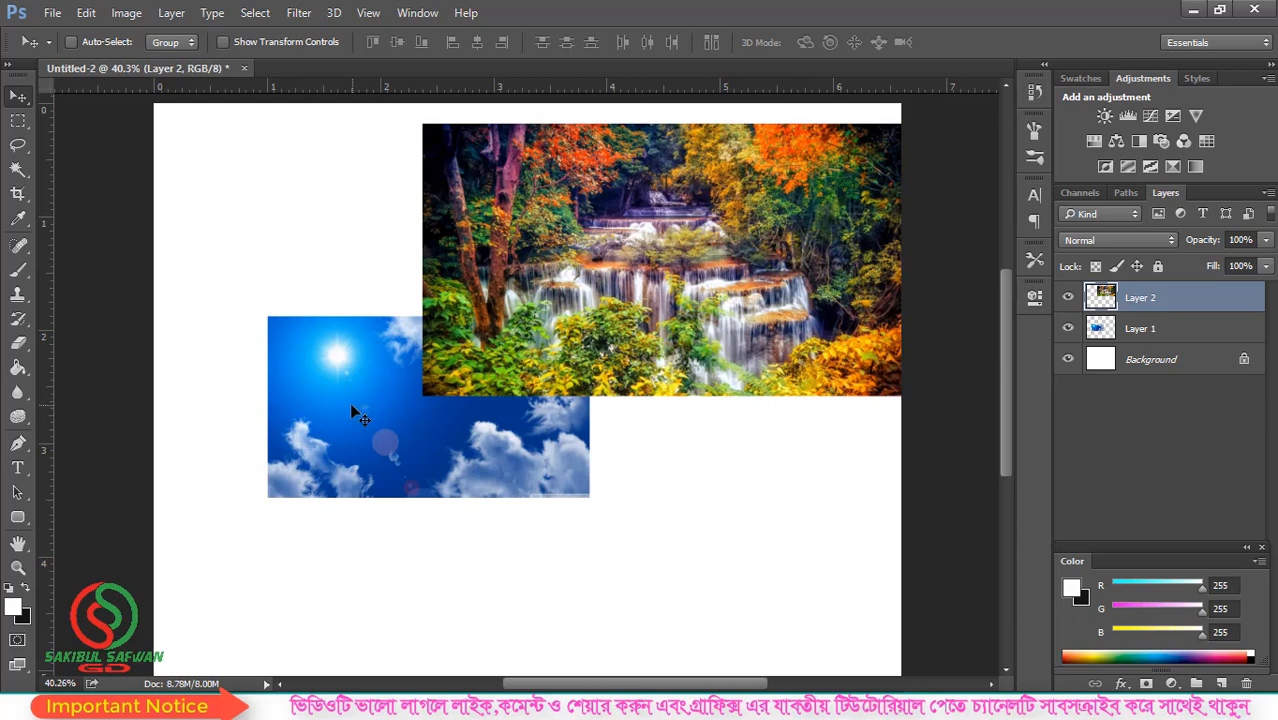
{"action": "left_click_drag", "start_coordinate": [347, 393], "coordinate": [375, 383]}
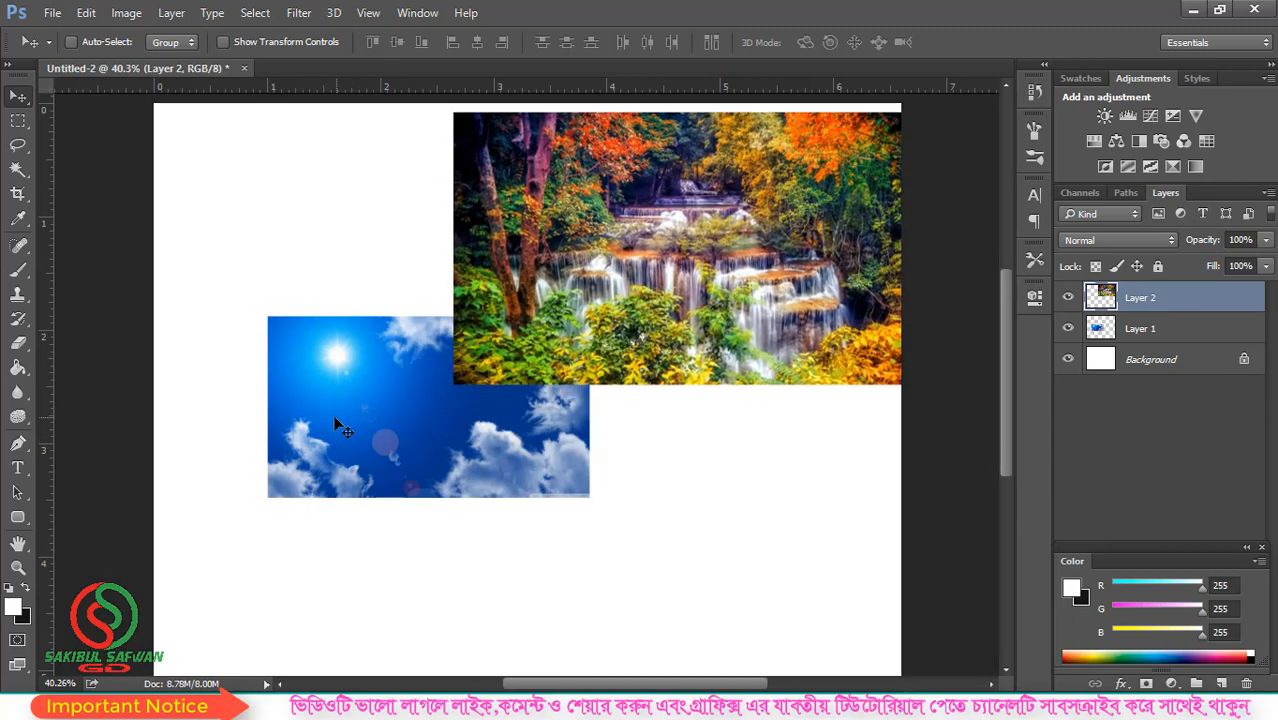
{"action": "left_click_drag", "start_coordinate": [337, 428], "coordinate": [438, 503]}
{"action": "left_click_drag", "start_coordinate": [214, 352], "coordinate": [285, 372]}
{"action": "mouse_move", "coordinate": [294, 437]}
{"action": "left_mouse_down"}
{"action": "mouse_move", "coordinate": [339, 426]}
{"action": "mouse_move", "coordinate": [302, 446]}
{"action": "mouse_move", "coordinate": [312, 453]}
{"action": "left_mouse_up"}
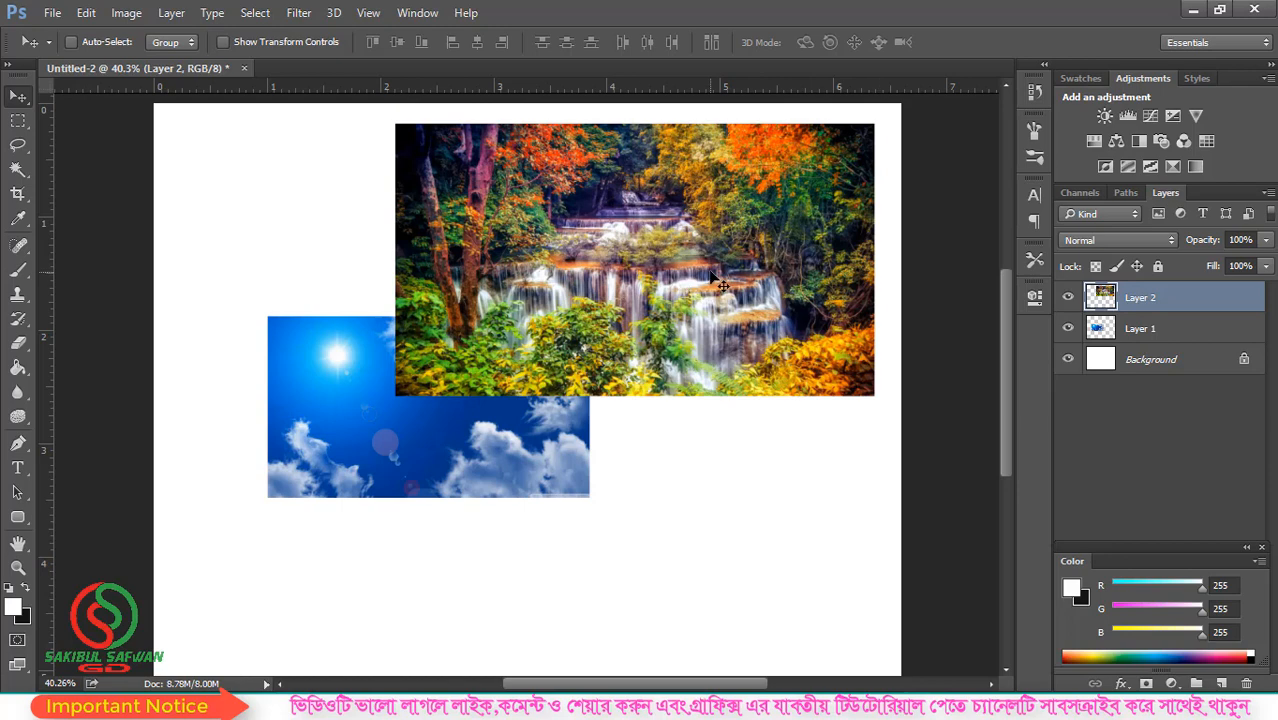
{"action": "mouse_move", "coordinate": [545, 296]}
{"action": "left_mouse_down"}
{"action": "mouse_move", "coordinate": [590, 288]}
{"action": "mouse_move", "coordinate": [544, 296]}
{"action": "left_mouse_up"}
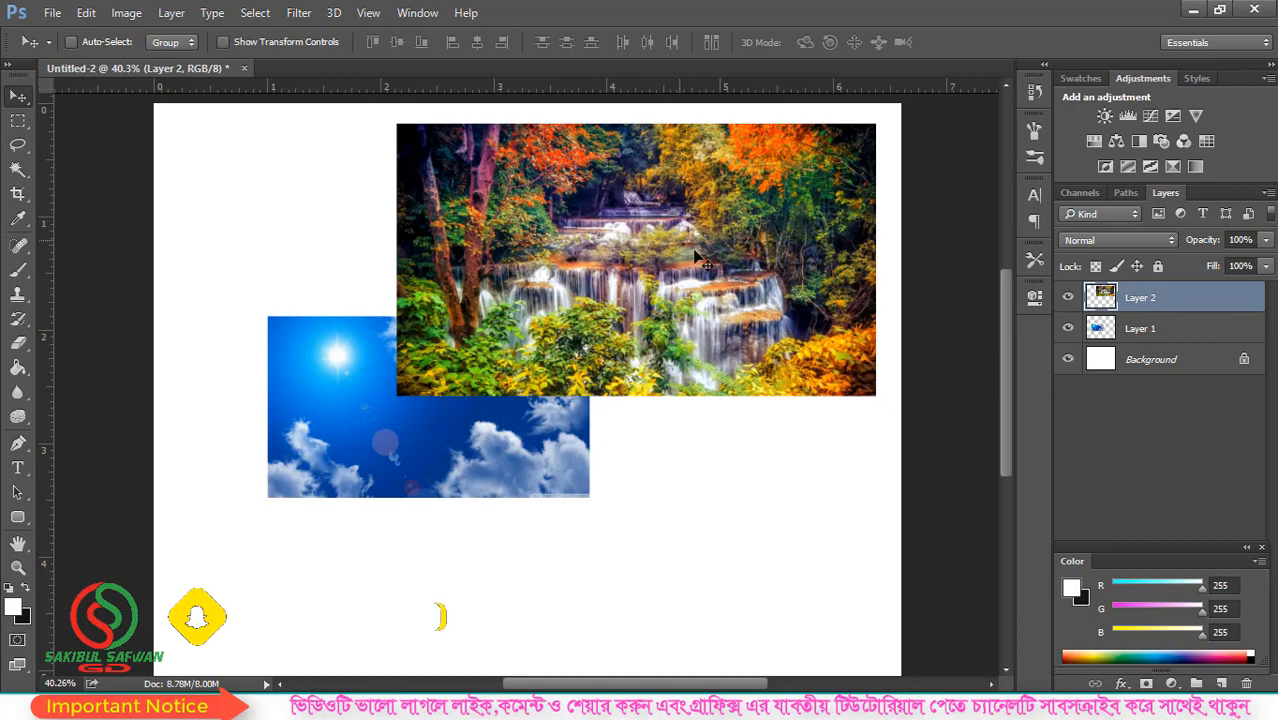
{"action": "left_click_drag", "start_coordinate": [695, 257], "coordinate": [671, 277]}
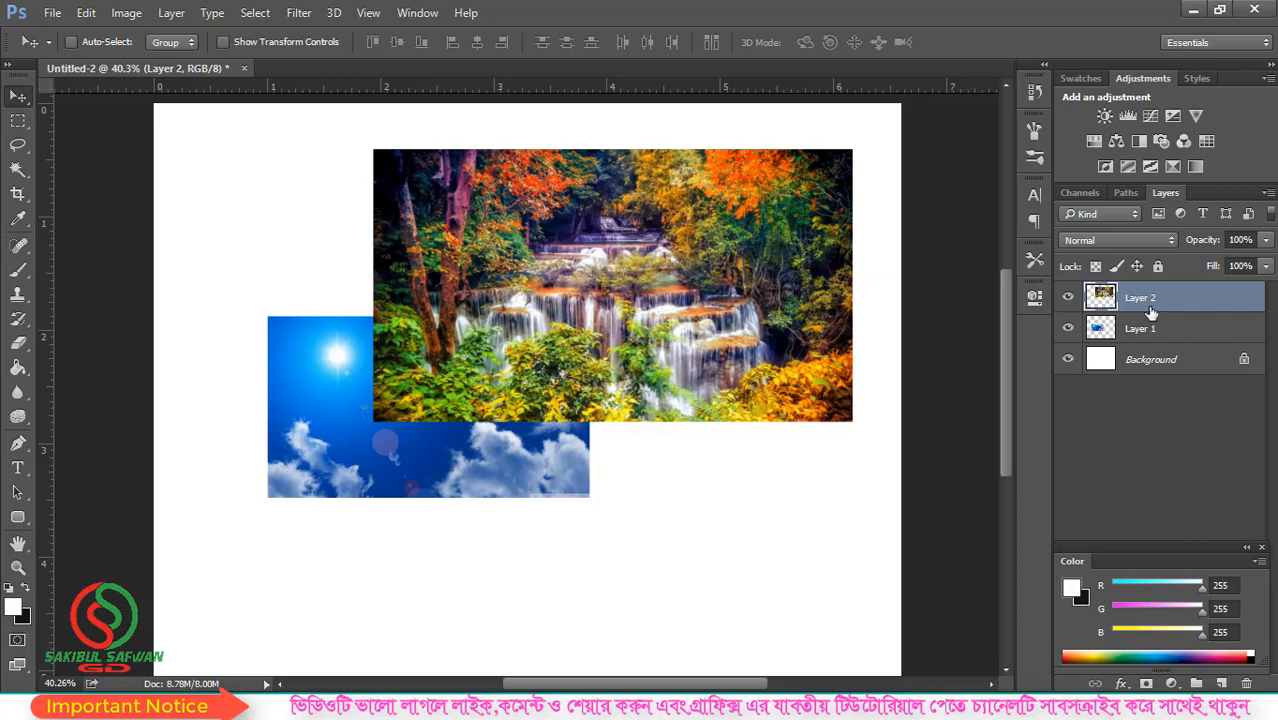
{"action": "mouse_move", "coordinate": [625, 240]}
{"action": "left_mouse_down"}
{"action": "mouse_move", "coordinate": [595, 244]}
{"action": "mouse_move", "coordinate": [623, 236]}
{"action": "mouse_move", "coordinate": [624, 222]}
{"action": "left_mouse_up"}
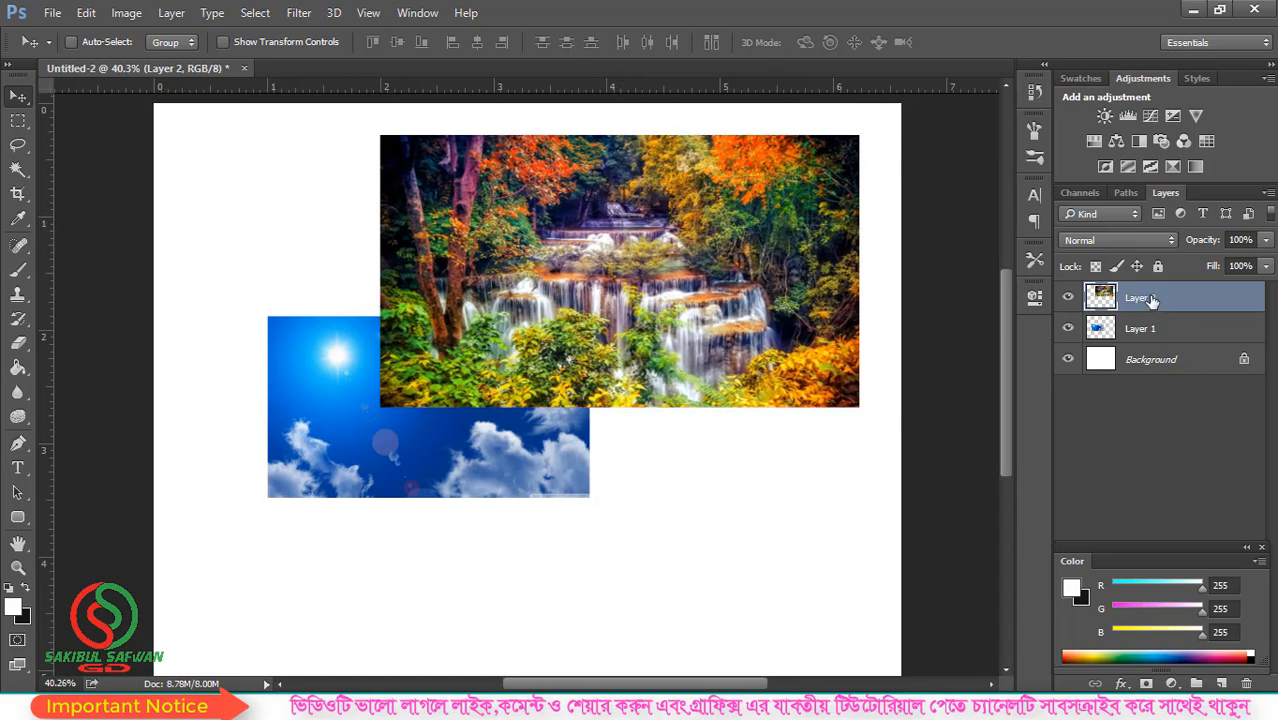
{"action": "mouse_move", "coordinate": [671, 240]}
{"action": "left_mouse_down"}
{"action": "mouse_move", "coordinate": [675, 262]}
{"action": "mouse_move", "coordinate": [662, 240]}
{"action": "left_mouse_up"}
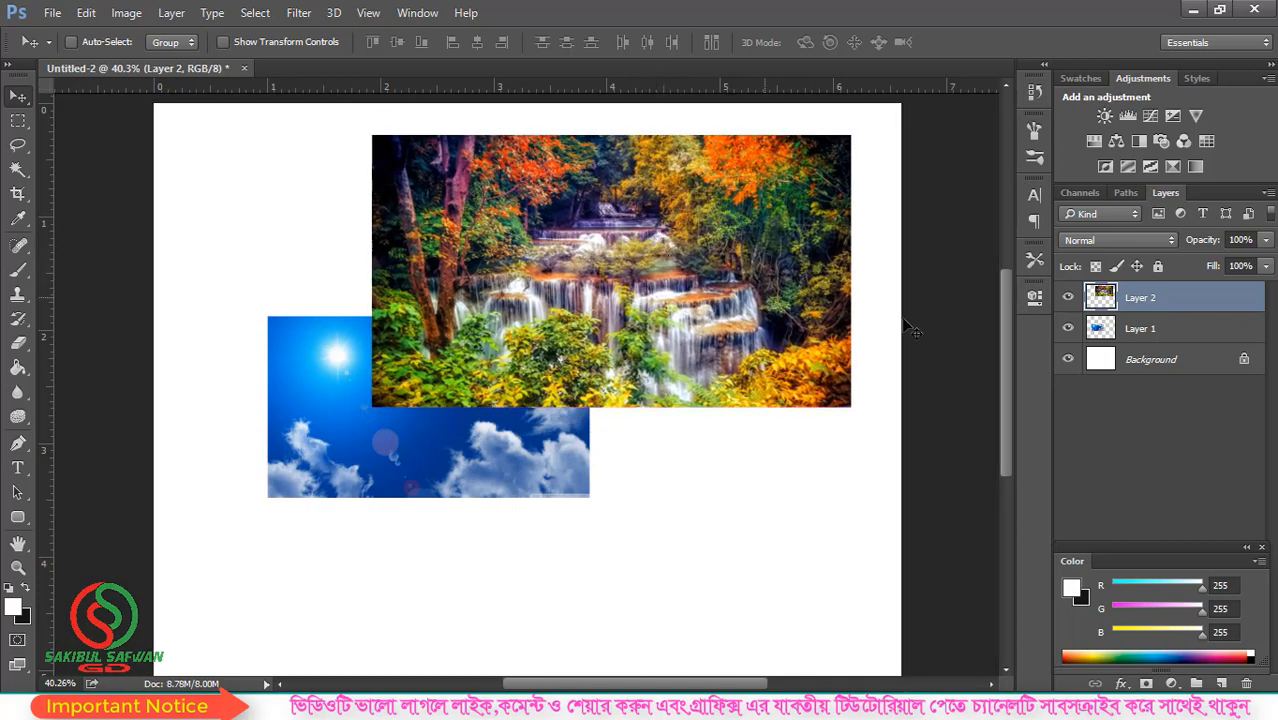
- Rename the waterfall layer as Falls
{"action": "double_click", "coordinate": [1143, 299]}
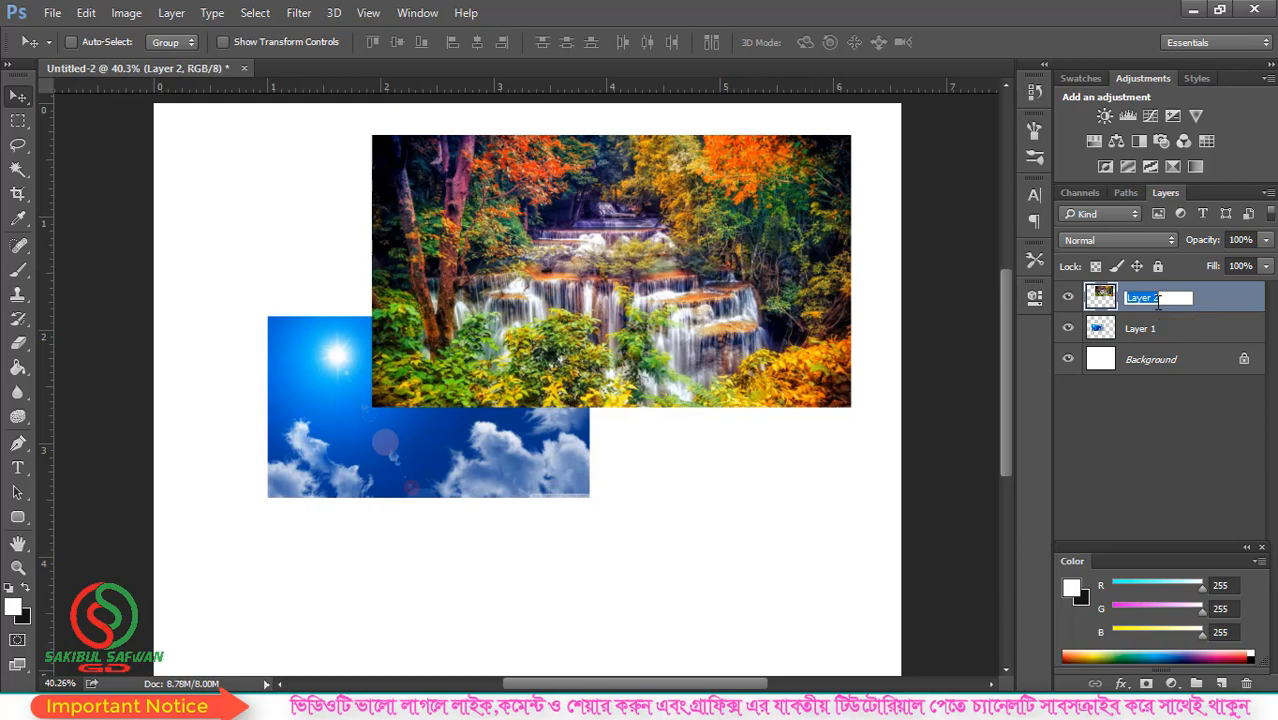
{"action": "type", "text": "Falls"}
{"action": "key", "text": "Tab"}
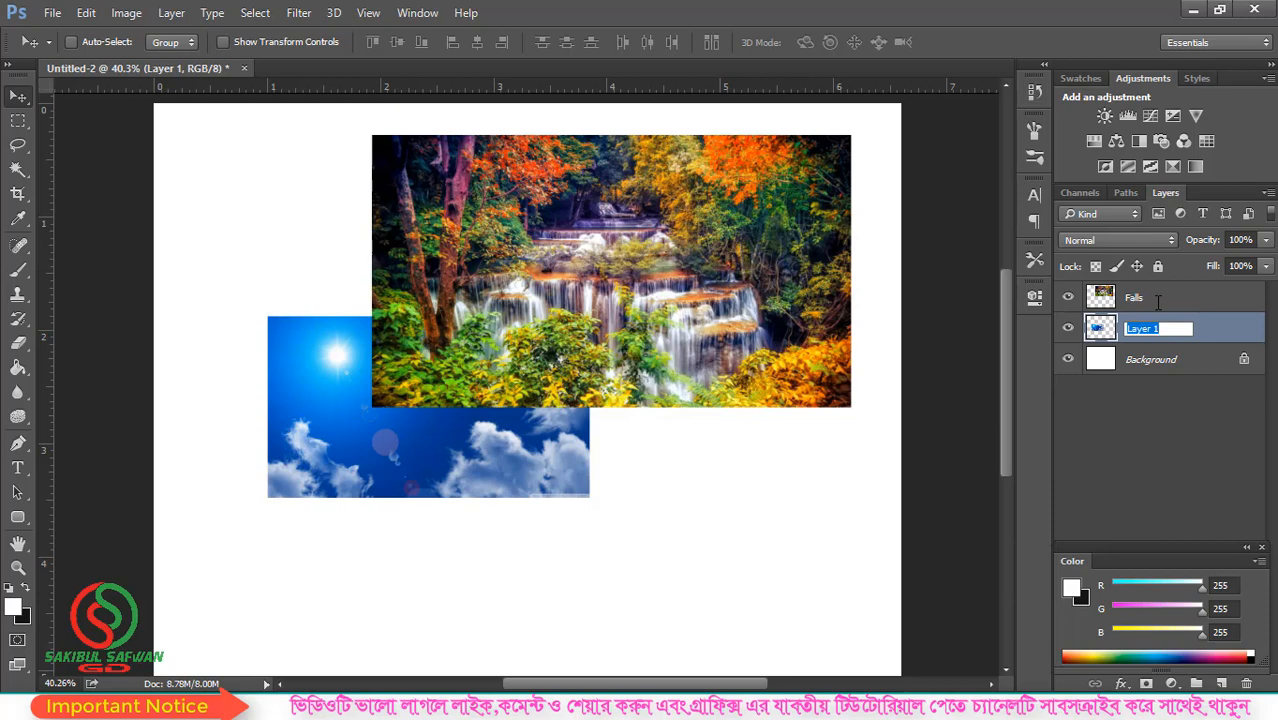
{"action": "left_click", "coordinate": [1159, 308]}
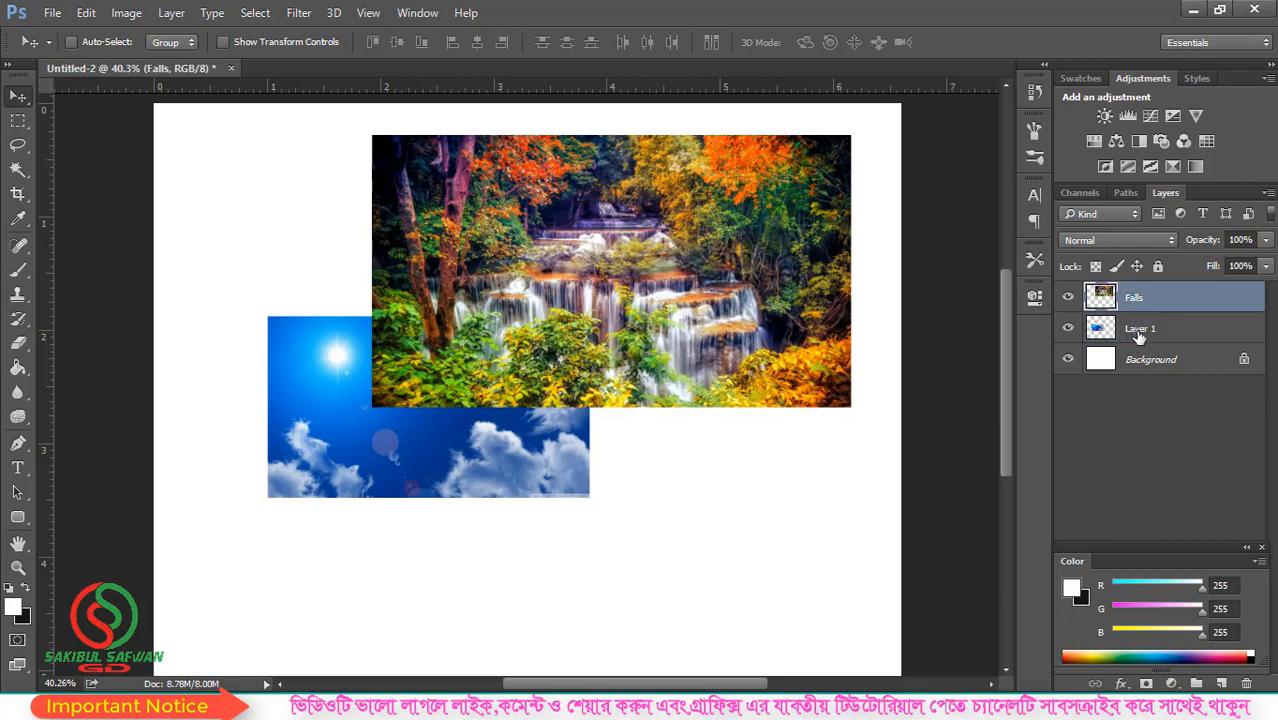
- Rename the sky layer as SKy
{"action": "left_click", "coordinate": [1138, 333]}
{"action": "double_click", "coordinate": [1140, 330]}
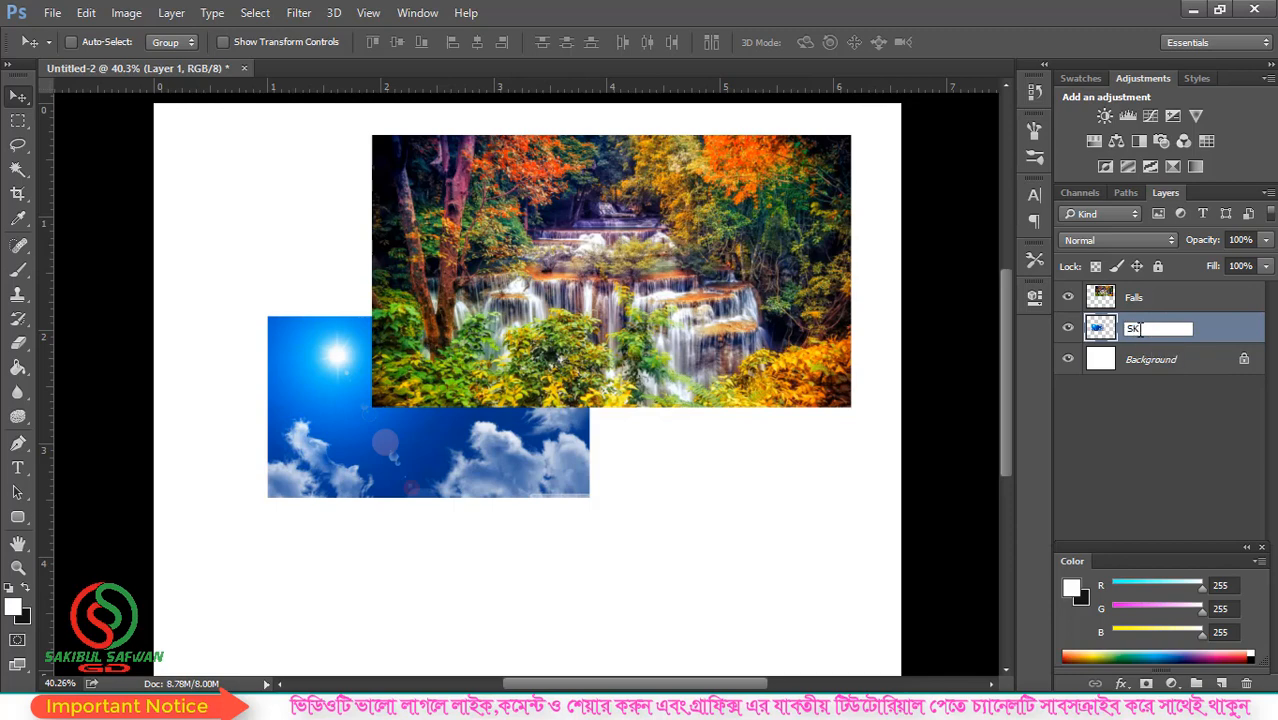
{"action": "type", "text": "Sky"}
{"action": "left_click", "coordinate": [1172, 307]}
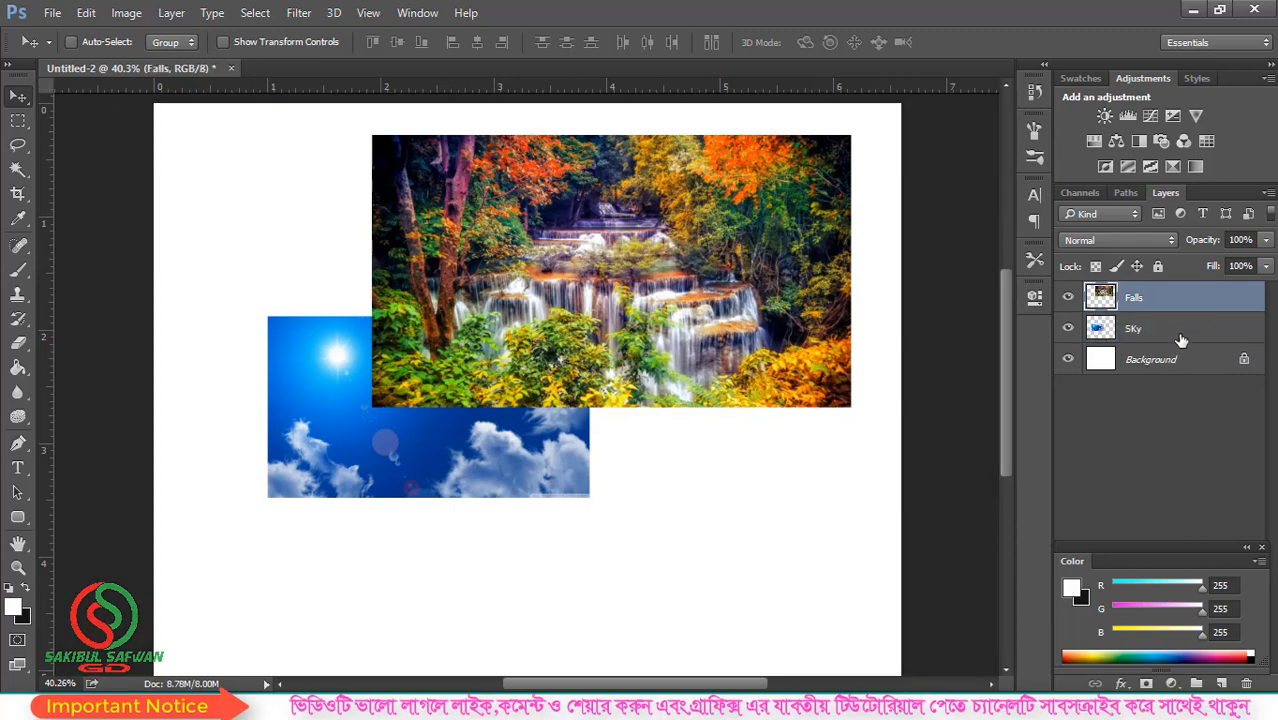
- Make the SKy layer active and move the sky image clear of the waterfall, into the lower left of the canvas
{"action": "left_click", "coordinate": [1182, 332]}
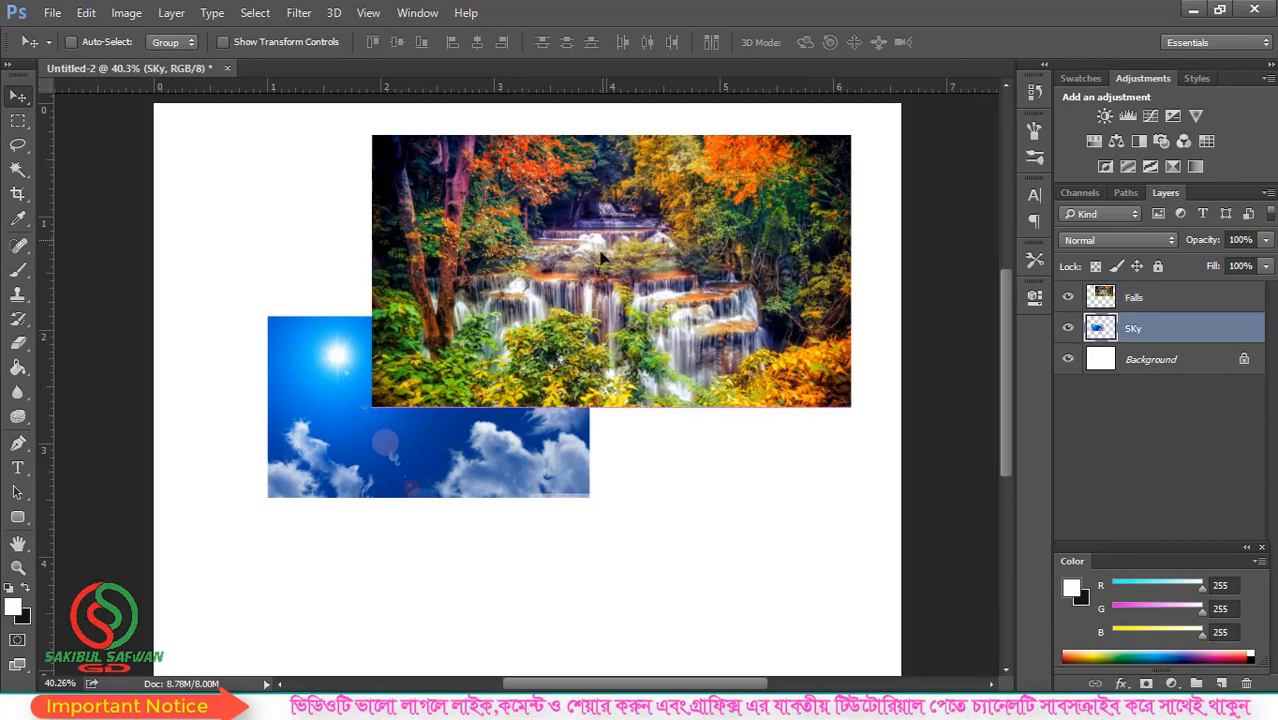
{"action": "left_click_drag", "start_coordinate": [579, 244], "coordinate": [553, 338]}
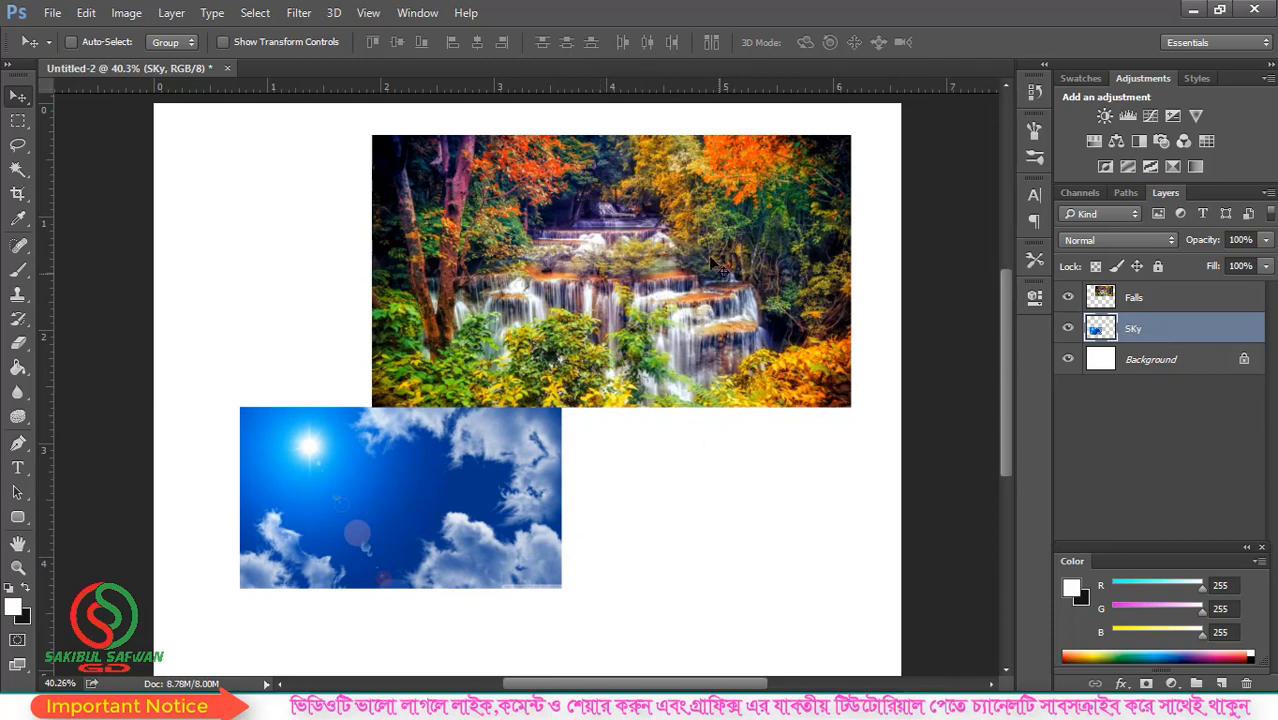
{"action": "left_click_drag", "start_coordinate": [692, 242], "coordinate": [688, 277]}
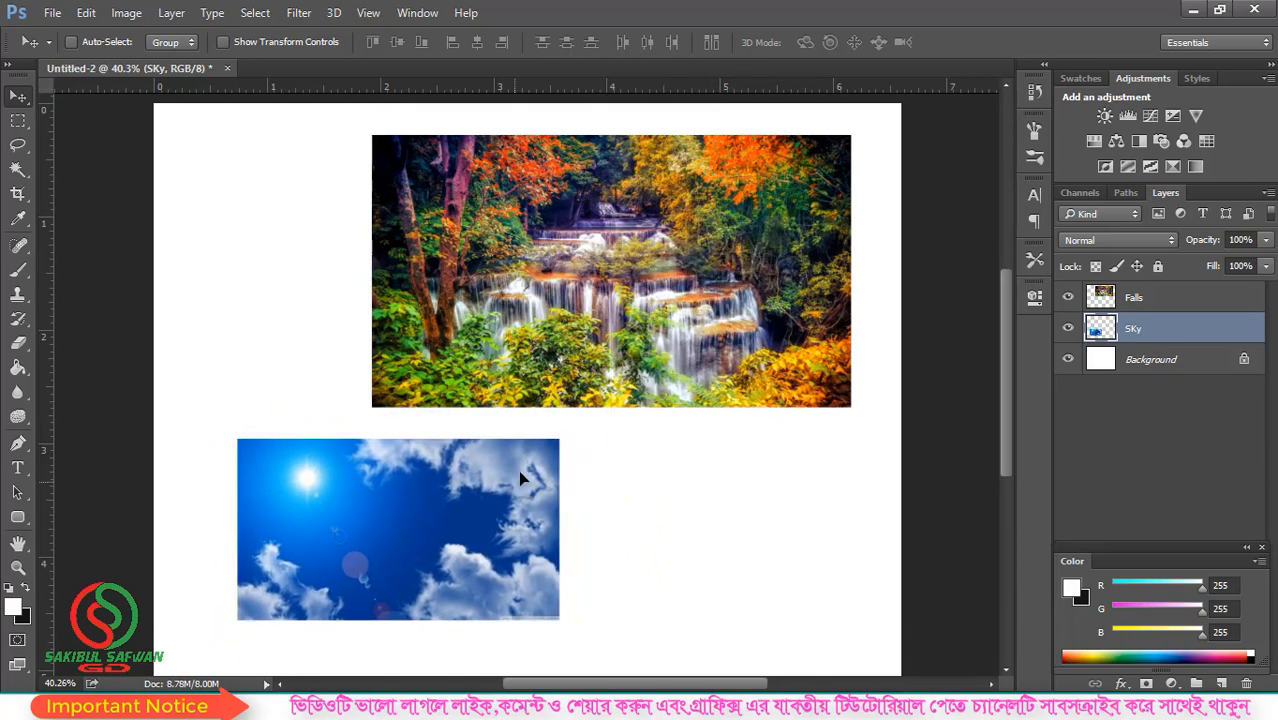
{"action": "mouse_move", "coordinate": [514, 487]}
{"action": "left_mouse_down"}
{"action": "mouse_move", "coordinate": [480, 475]}
{"action": "mouse_move", "coordinate": [578, 520]}
{"action": "mouse_move", "coordinate": [533, 491]}
{"action": "left_mouse_up"}
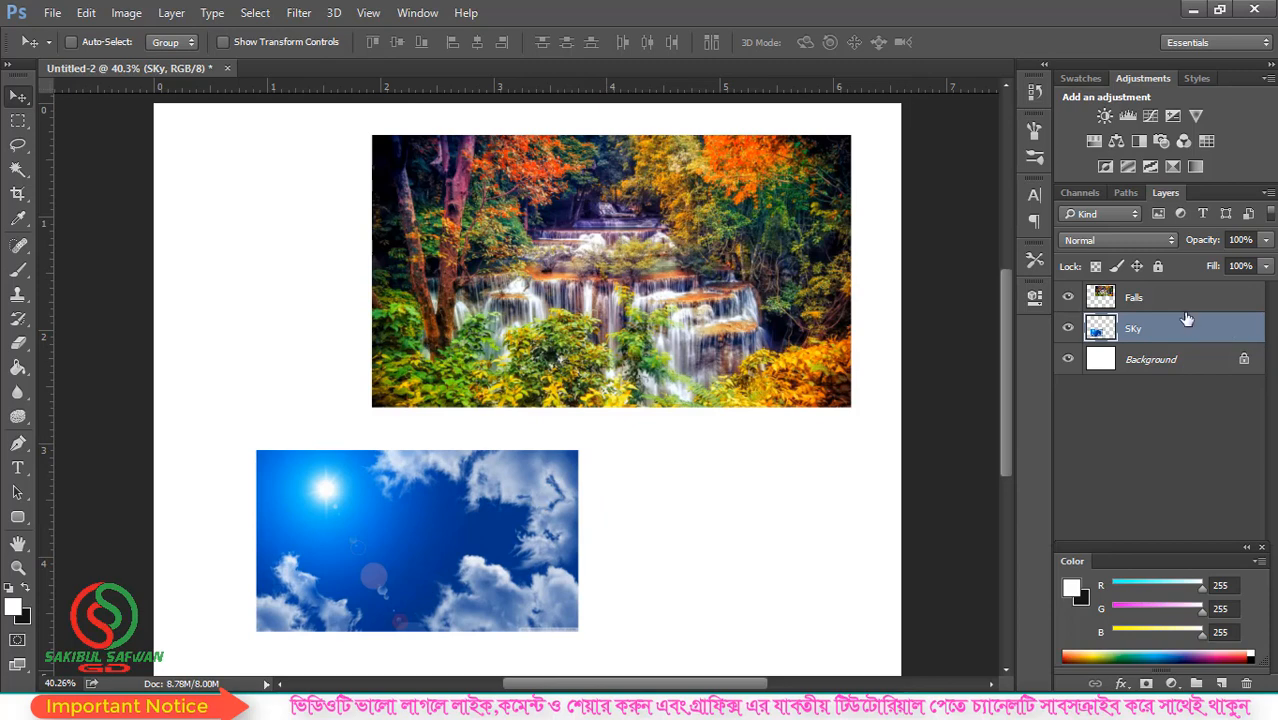
{"action": "left_click_drag", "start_coordinate": [635, 320], "coordinate": [616, 316]}
{"action": "mouse_move", "coordinate": [640, 240]}
{"action": "left_mouse_down"}
{"action": "mouse_move", "coordinate": [648, 249]}
{"action": "mouse_move", "coordinate": [619, 250]}
{"action": "mouse_move", "coordinate": [633, 247]}
{"action": "left_mouse_up"}
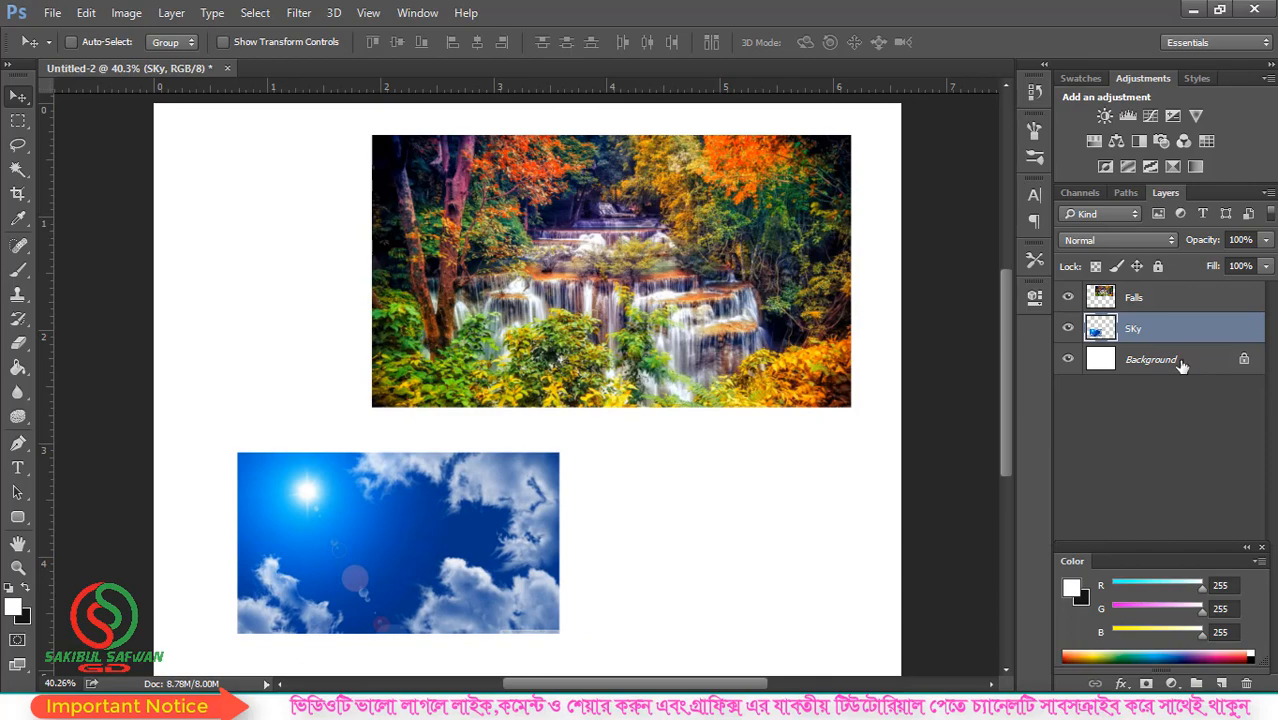
- Shift the Falls layer's image left to roughly the canvas's horizontal middle, and move the SKy layer's image slightly up
{"action": "left_click", "coordinate": [1168, 302]}
{"action": "double_click", "coordinate": [1168, 300]}
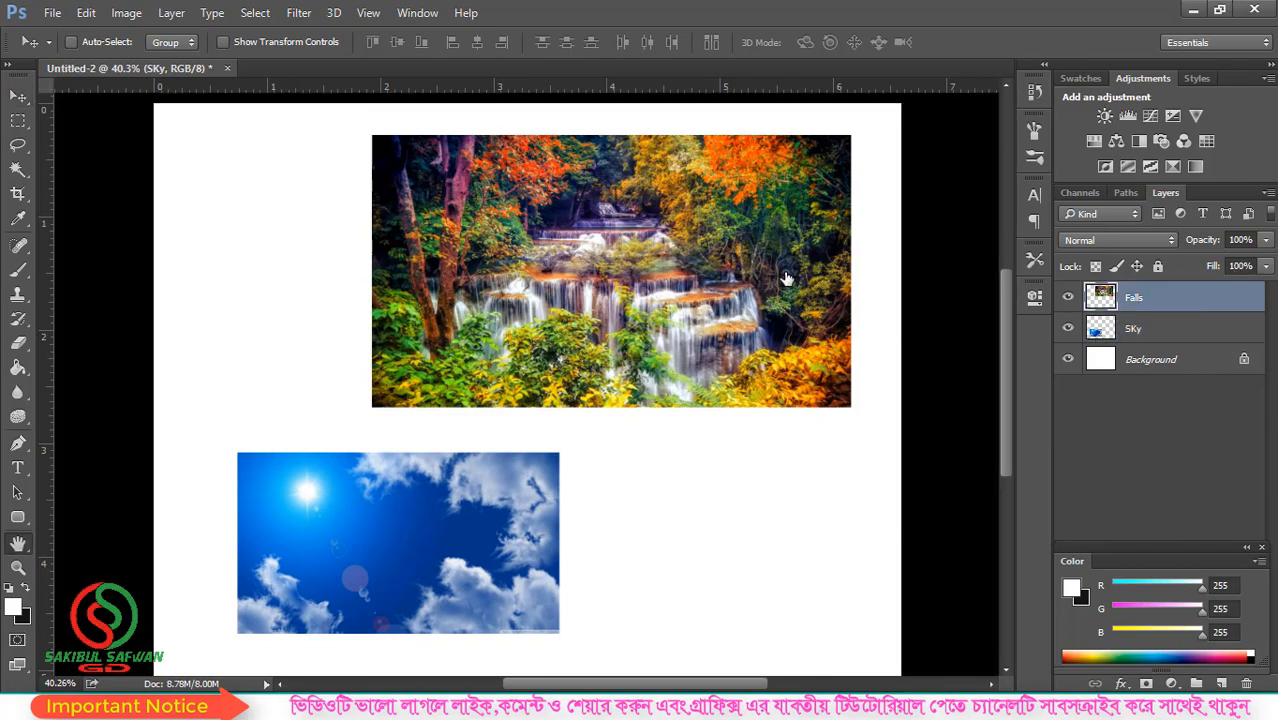
{"action": "left_click", "coordinate": [995, 79]}
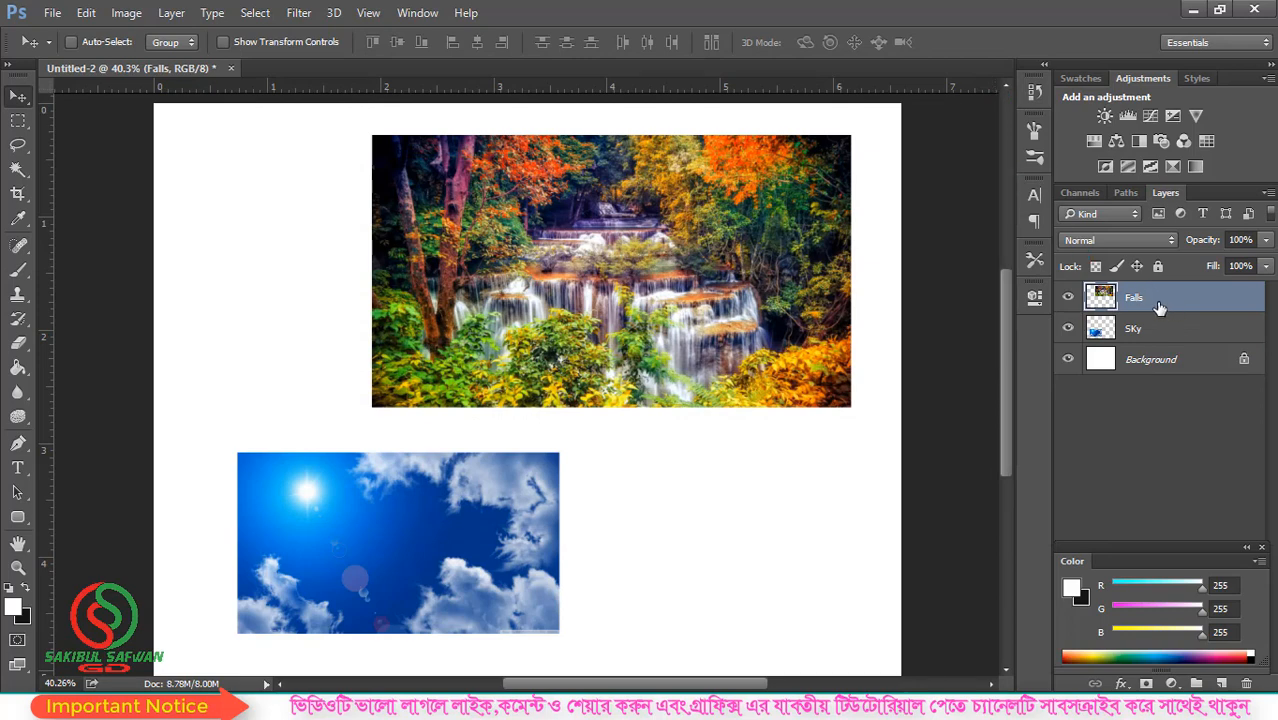
{"action": "left_click_drag", "start_coordinate": [695, 245], "coordinate": [602, 260]}
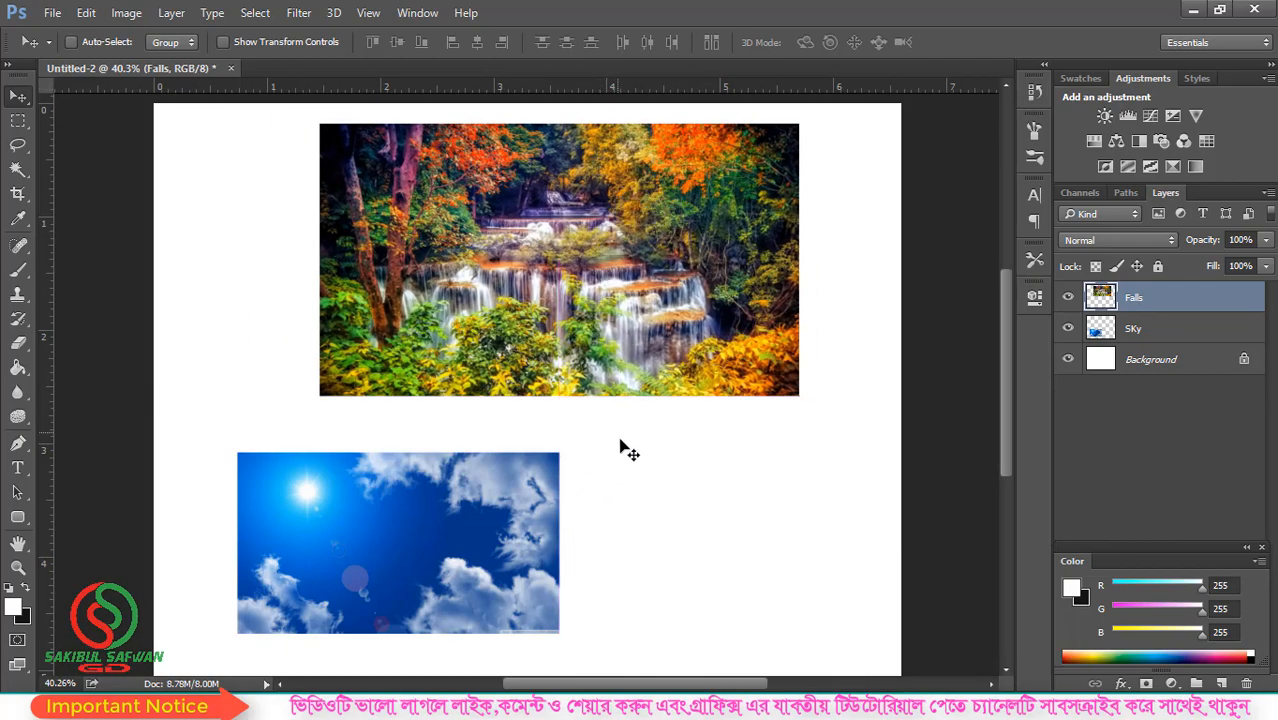
{"action": "left_click_drag", "start_coordinate": [707, 491], "coordinate": [668, 485]}
{"action": "left_click", "coordinate": [1155, 330]}
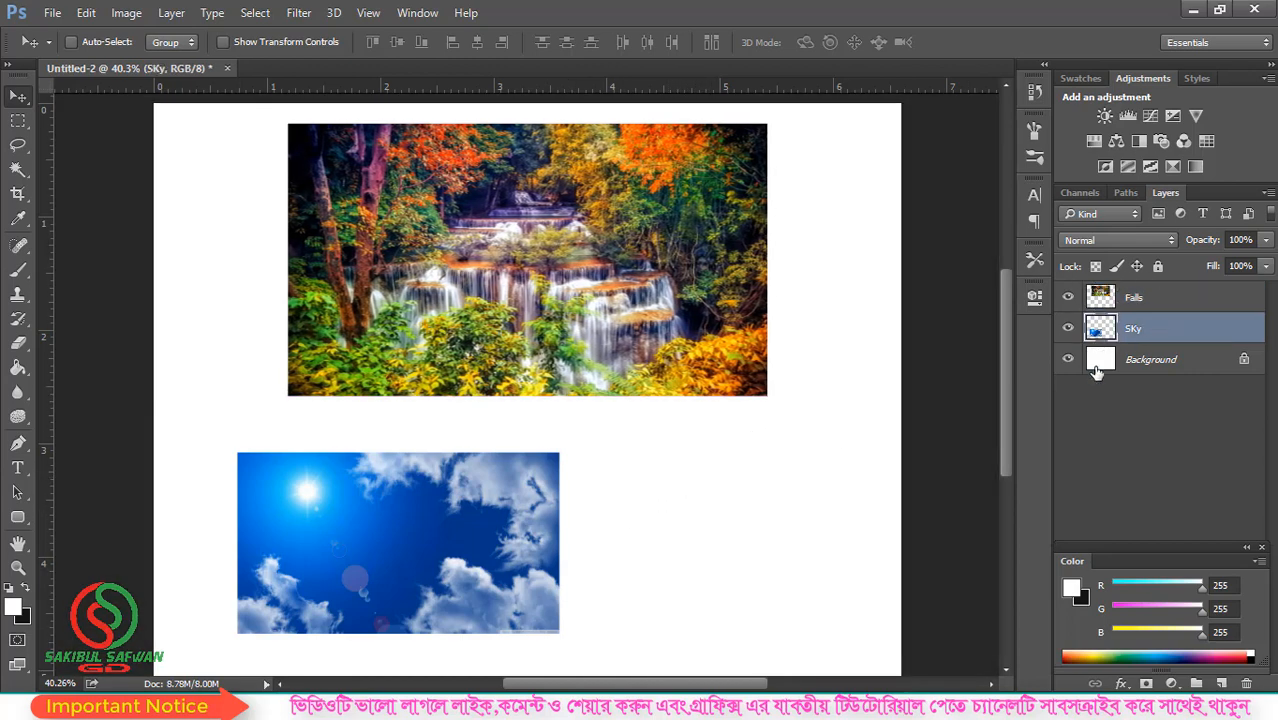
{"action": "left_click_drag", "start_coordinate": [528, 512], "coordinate": [528, 470]}
- Add a new layer above Falls and fill a circular selection on it with black, to the right of the sky image
{"action": "left_click", "coordinate": [1150, 297]}
{"action": "key", "text": "ctrl+minus"}
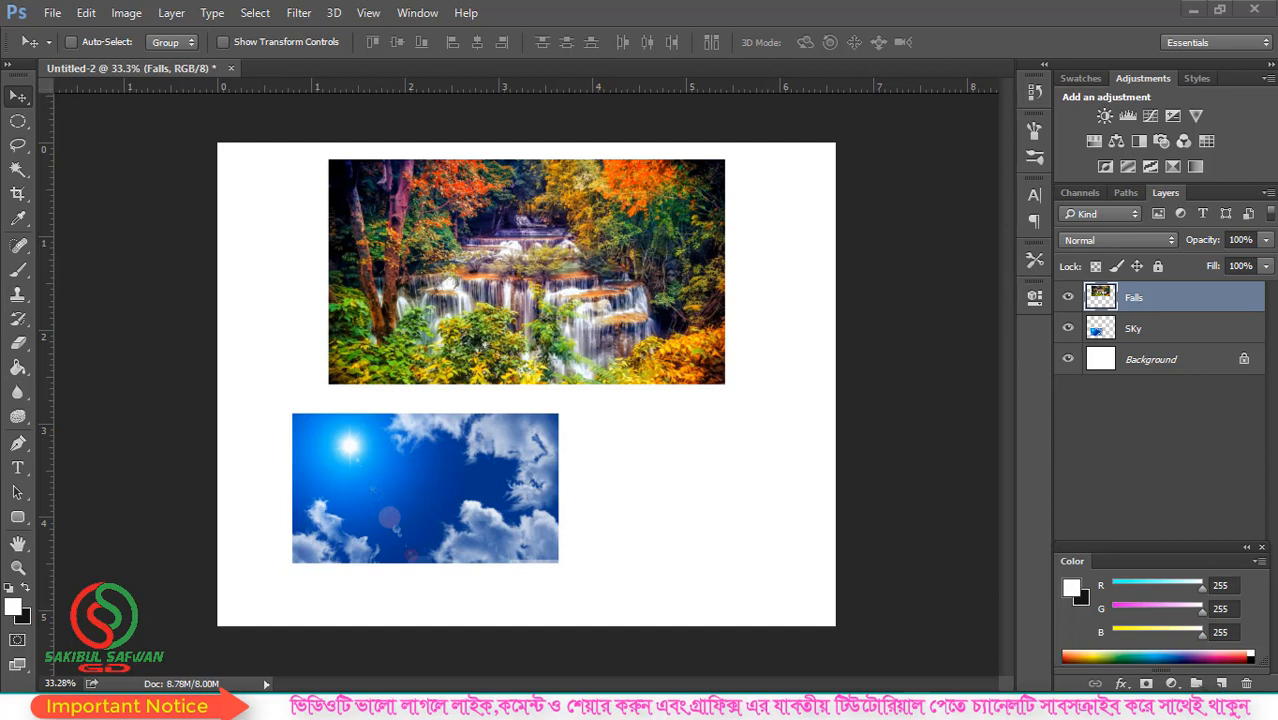
{"action": "left_click", "coordinate": [1221, 683]}
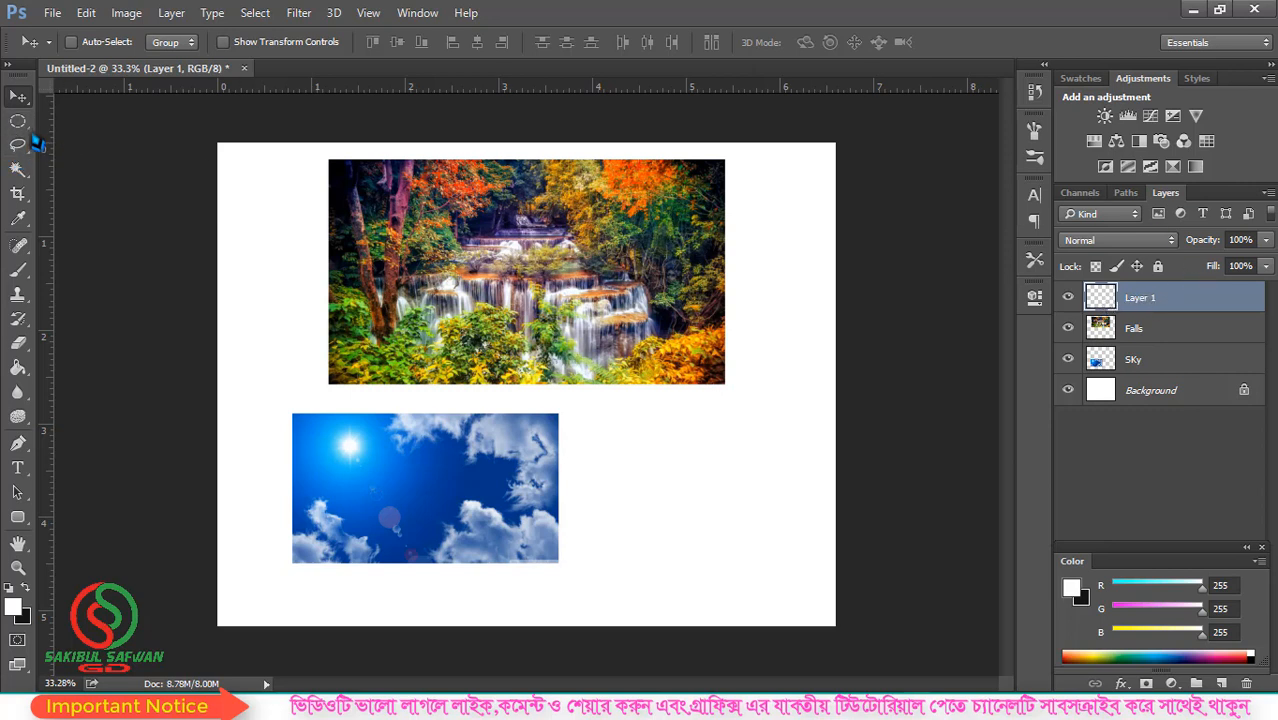
{"action": "left_click", "coordinate": [18, 121]}
{"action": "left_click", "coordinate": [90, 141]}
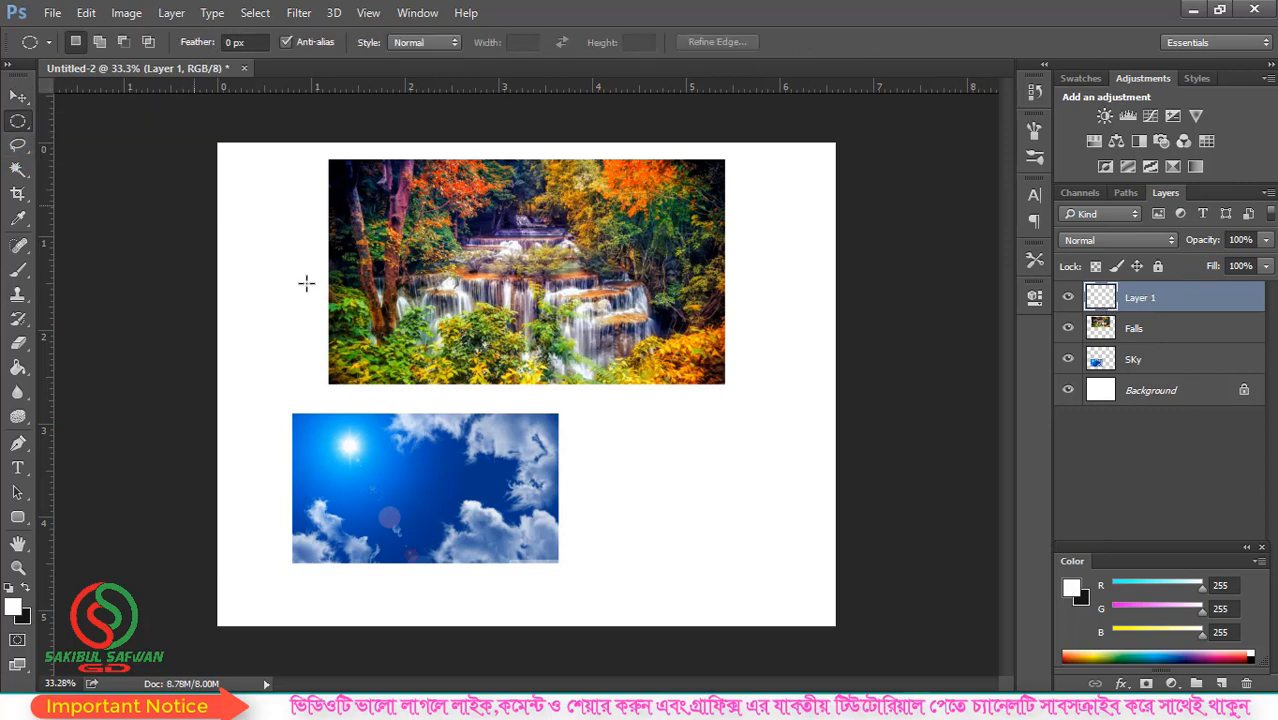
{"action": "left_click_drag", "start_coordinate": [621, 430], "coordinate": [726, 538]}
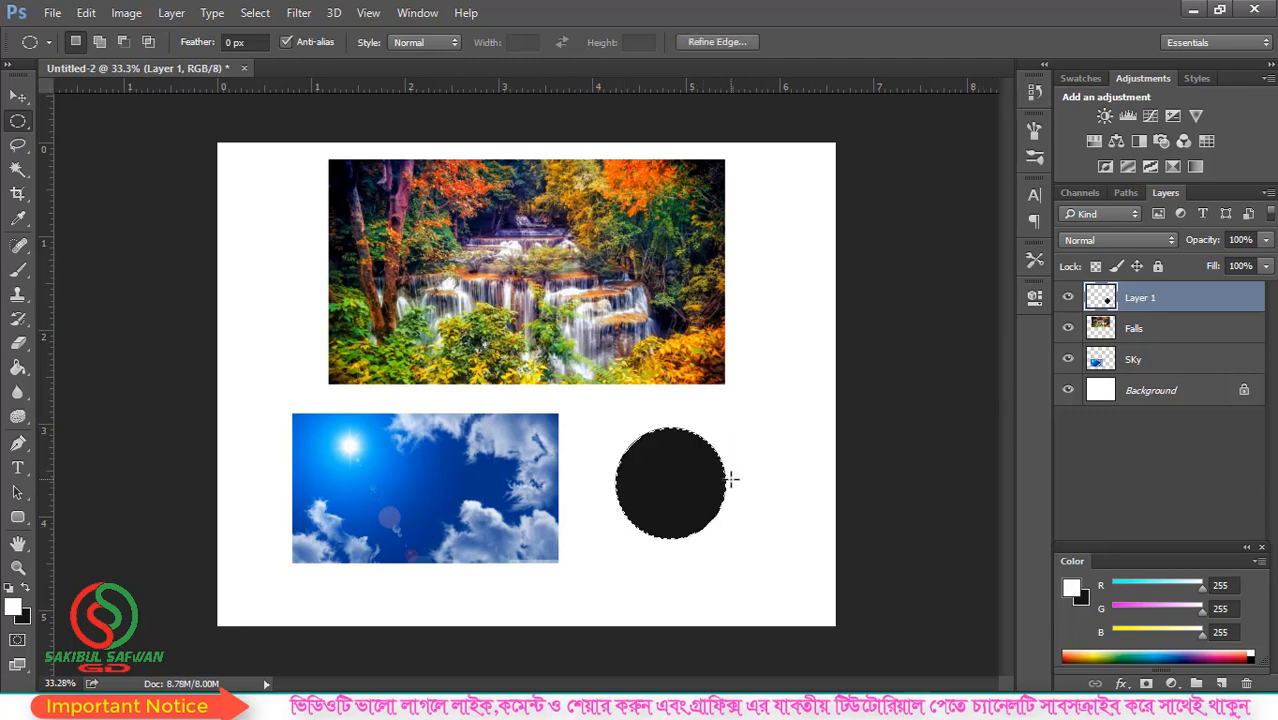
- Rename the new layer with the black circle as Circle
{"action": "double_click", "coordinate": [1143, 299]}
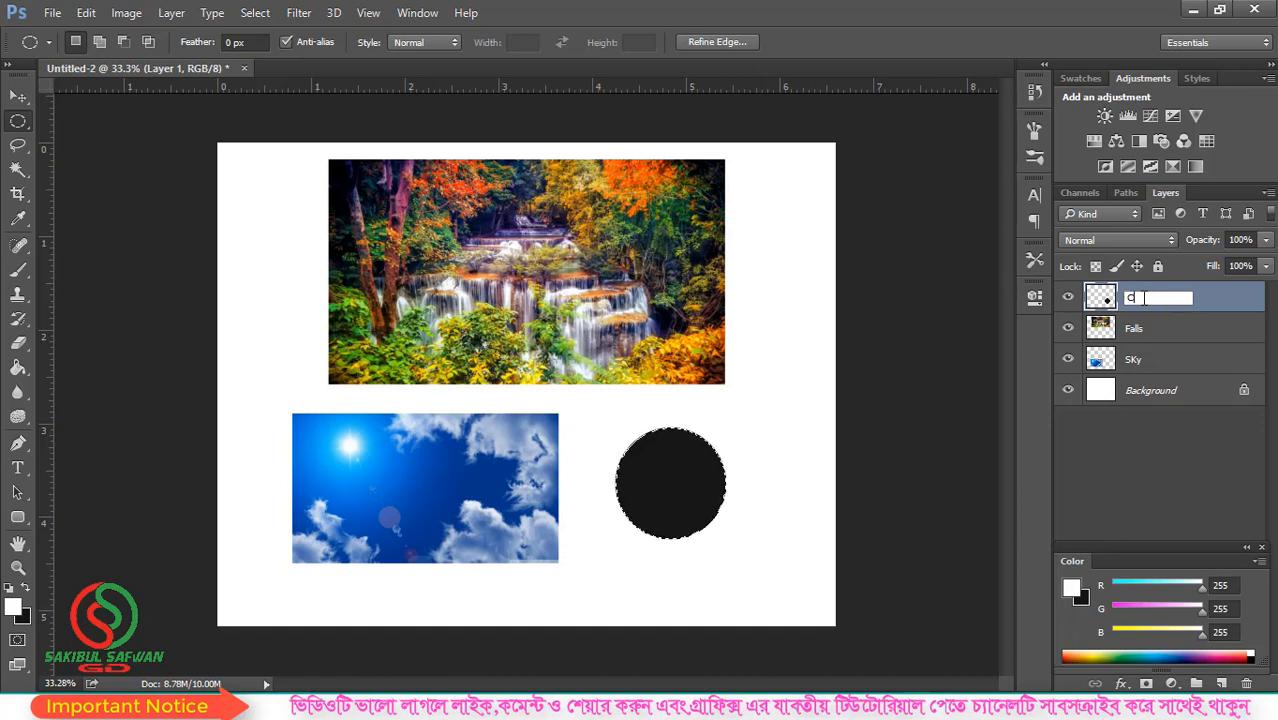
{"action": "type", "text": "Cir"}
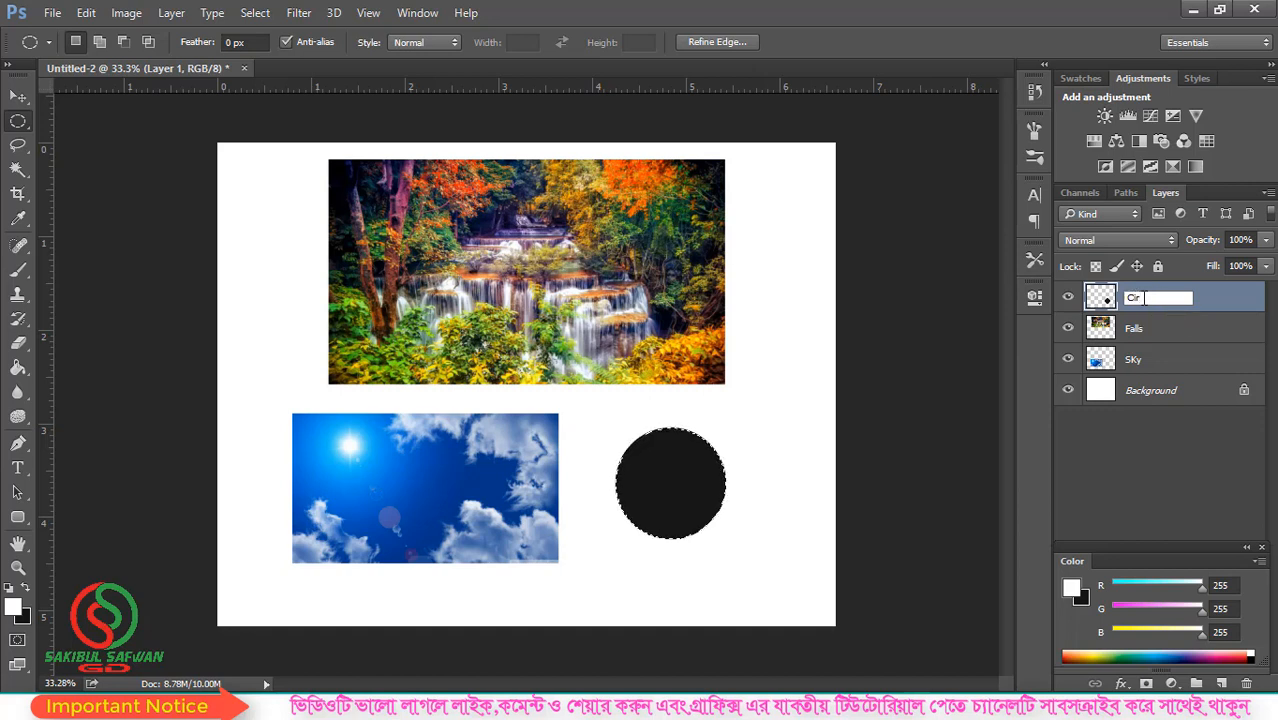
{"action": "type", "text": "cle"}
{"action": "key", "text": "Return"}
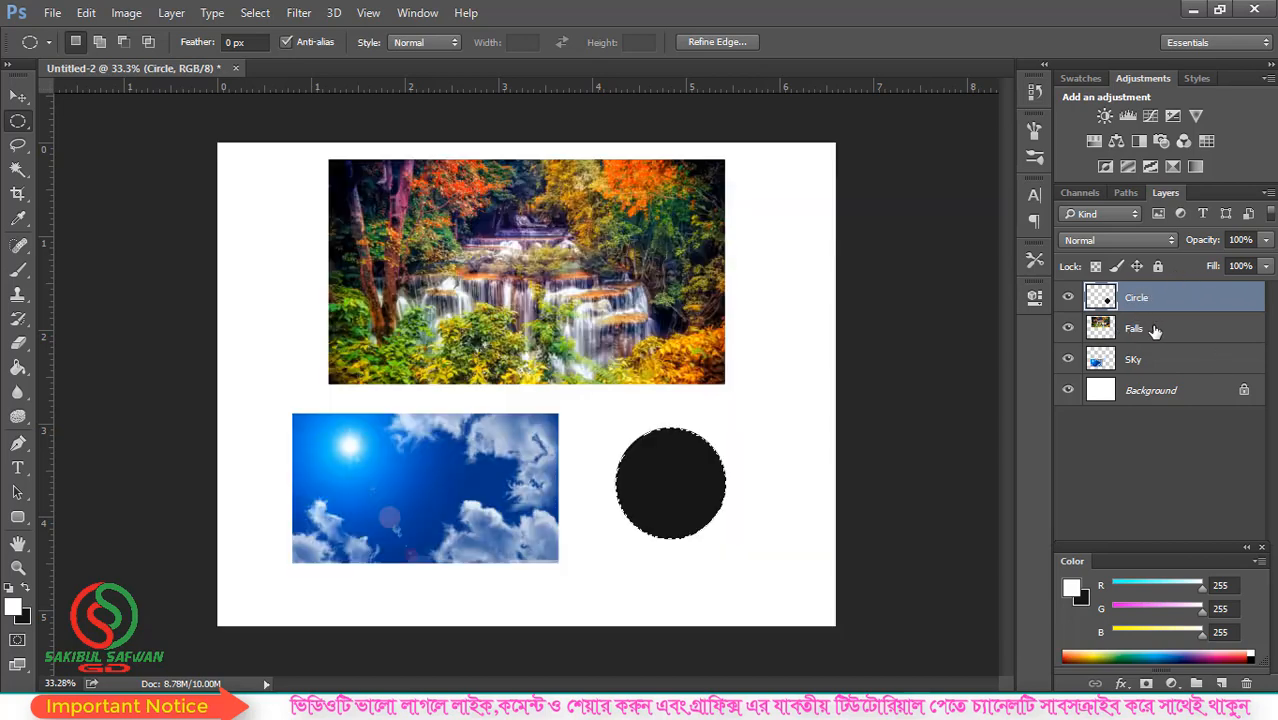
- Deselect the circular selection and move the black circle slightly up, level with the sky image's top edge
{"action": "scroll", "coordinate": [710, 443], "scroll_direction": "up", "scroll_amount": 1}
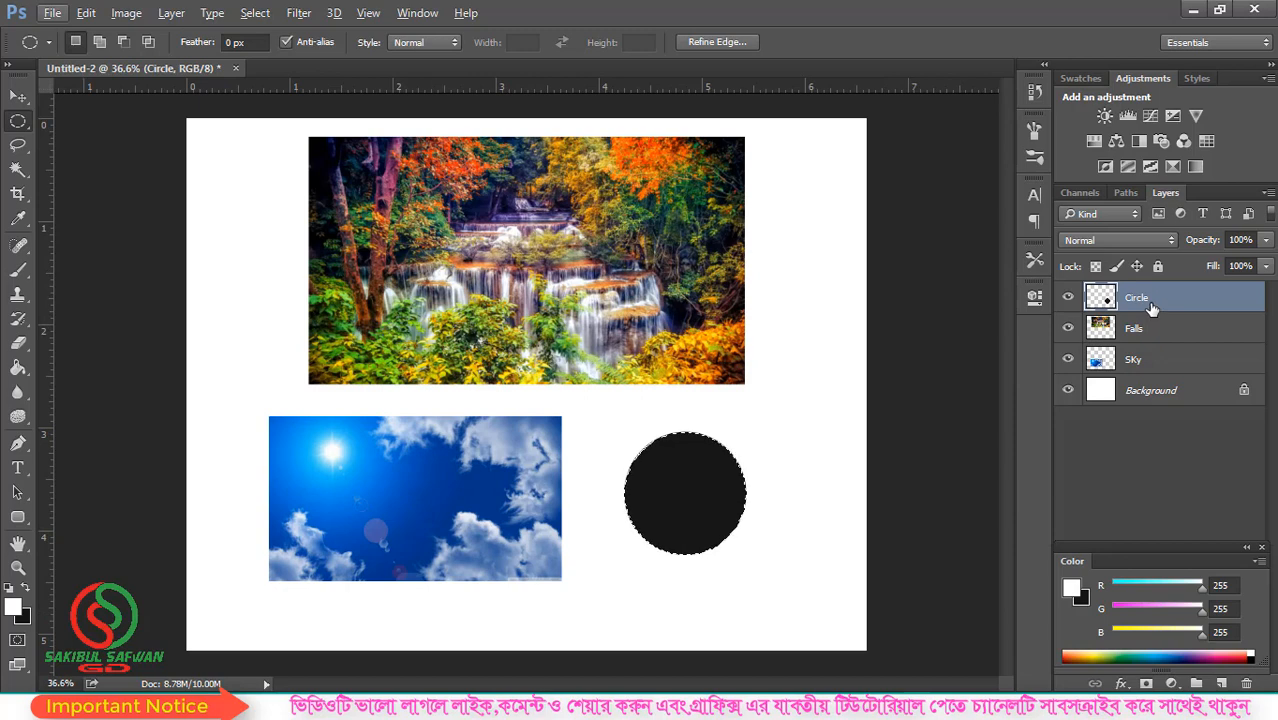
{"action": "scroll", "coordinate": [710, 496], "scroll_direction": "down", "scroll_amount": 1}
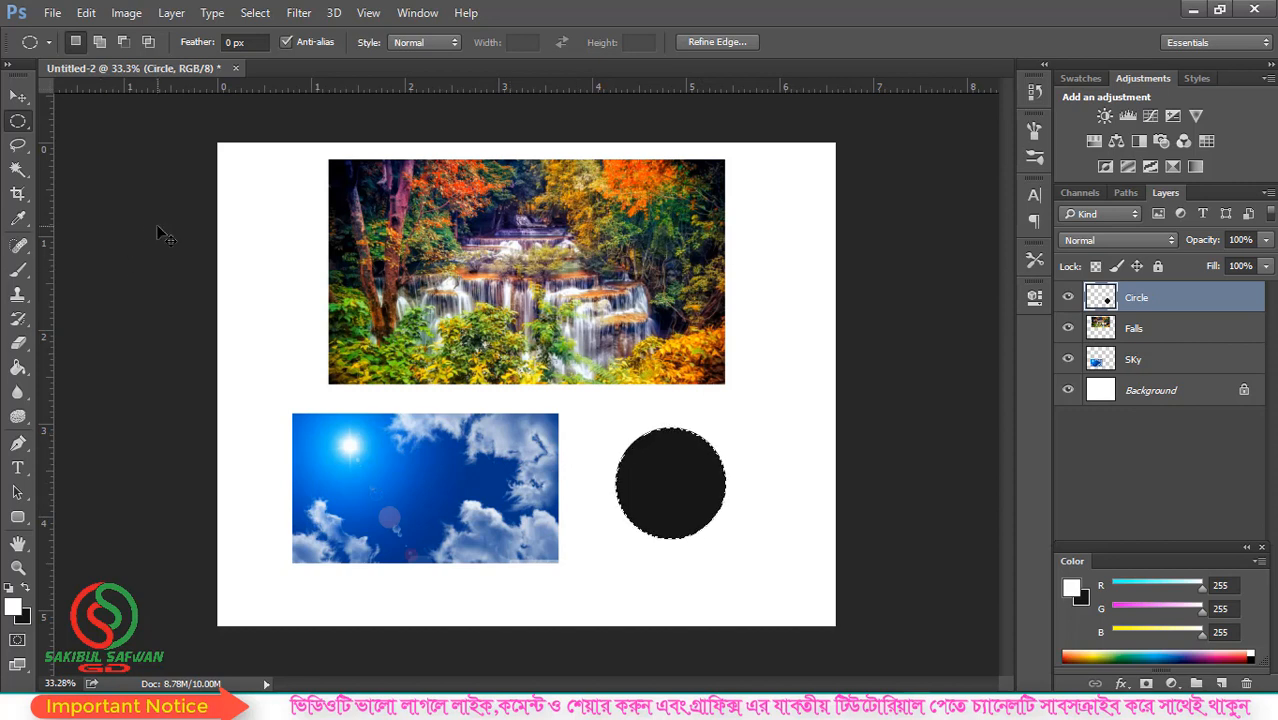
{"action": "key", "text": "ctrl+d"}
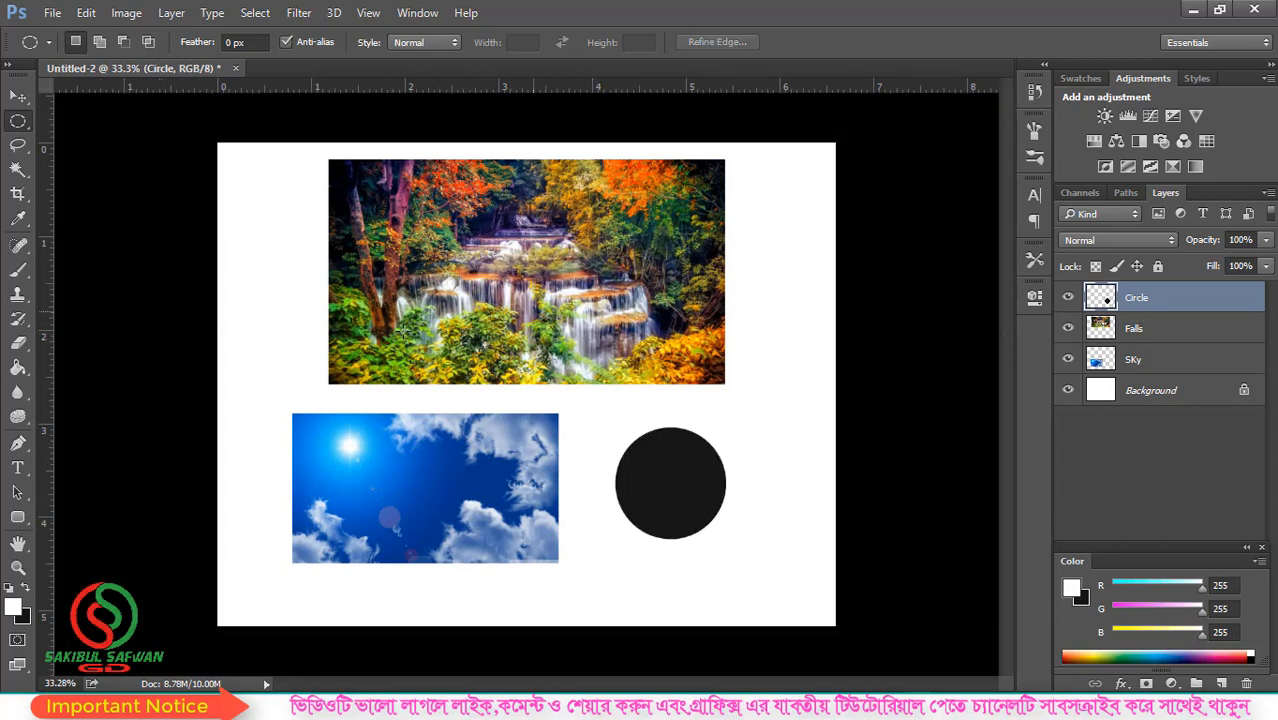
{"action": "left_click", "coordinate": [19, 96]}
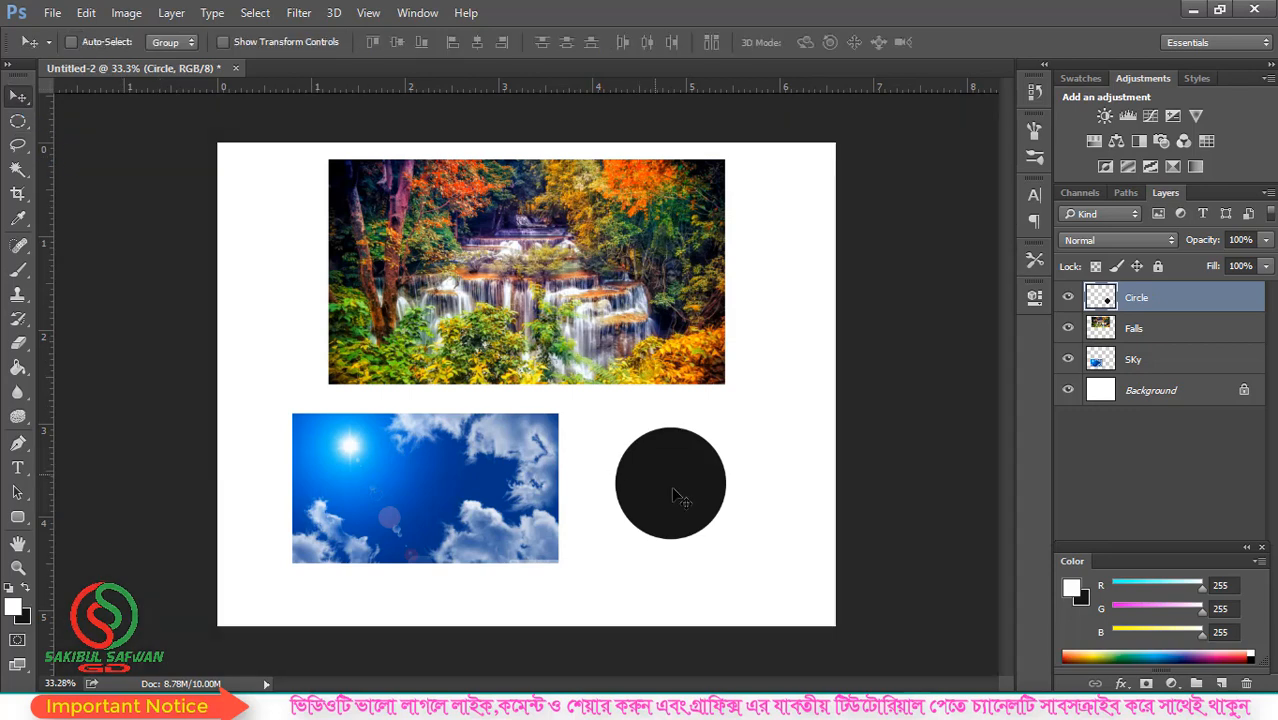
{"action": "left_click_drag", "start_coordinate": [695, 489], "coordinate": [668, 473]}
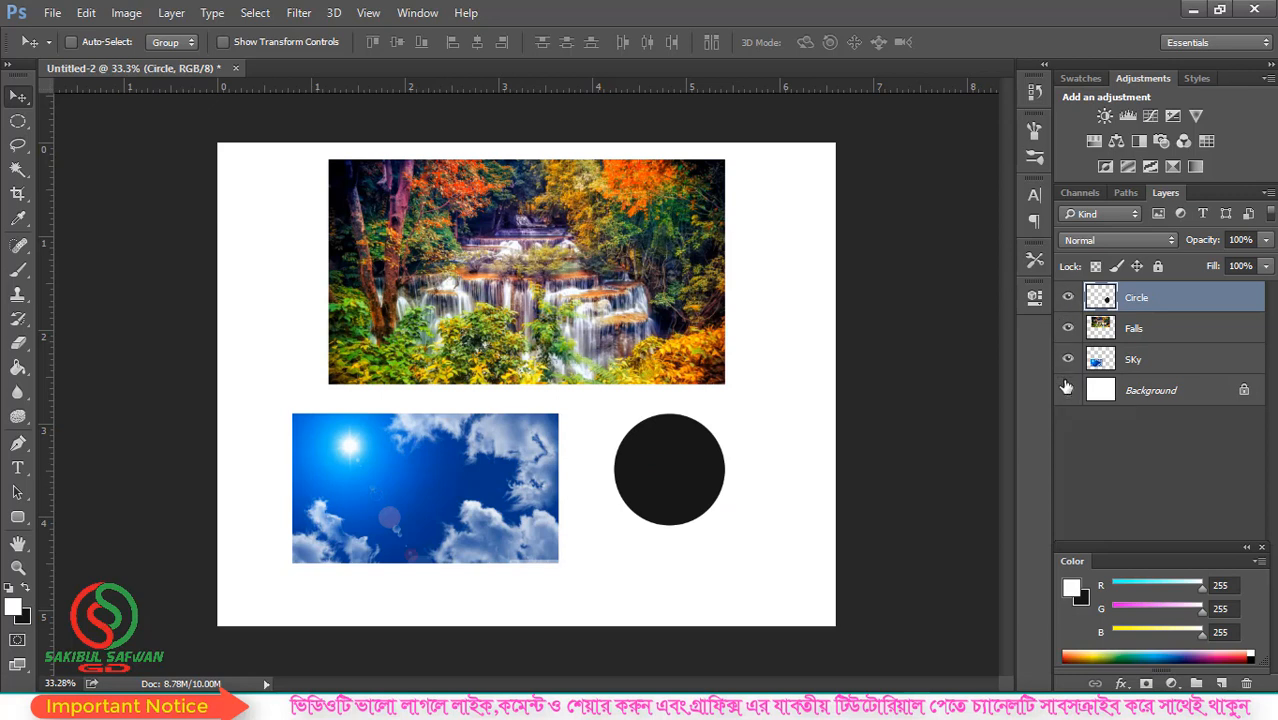
- Hide the Circle and Falls layers one after the other and make both visible again
{"action": "left_click", "coordinate": [1068, 299]}
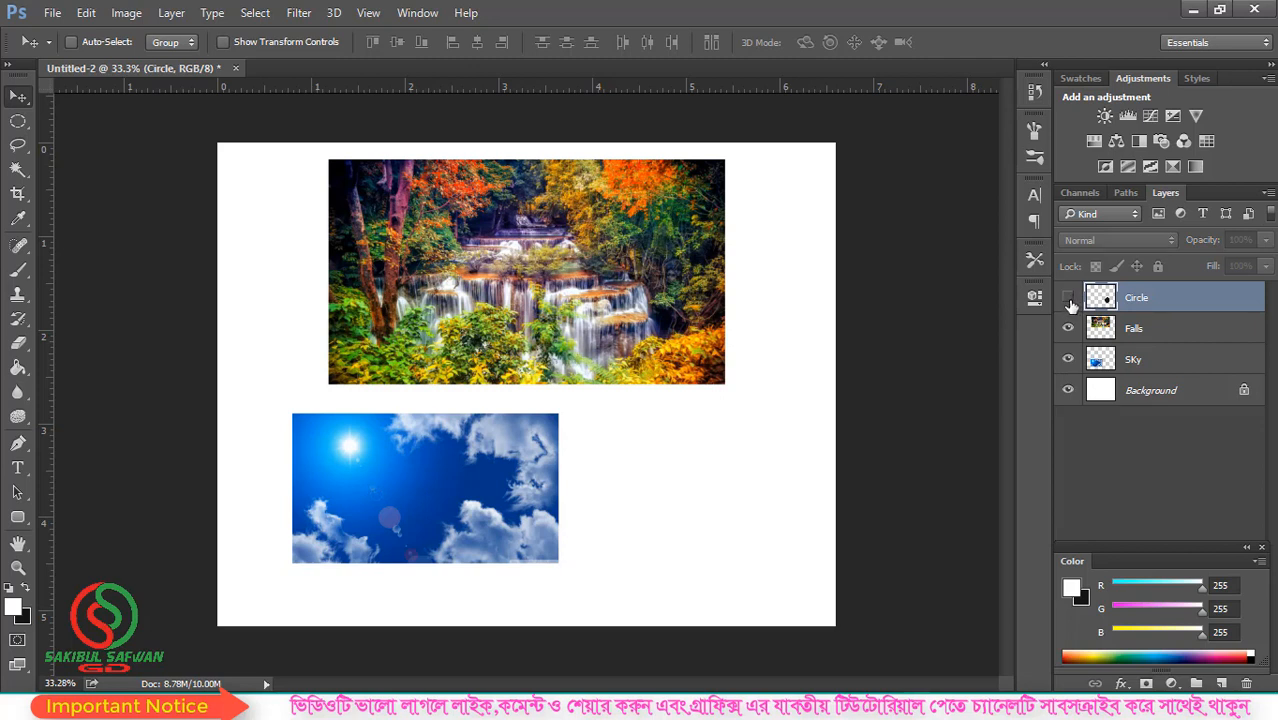
{"action": "left_click", "coordinate": [1069, 330]}
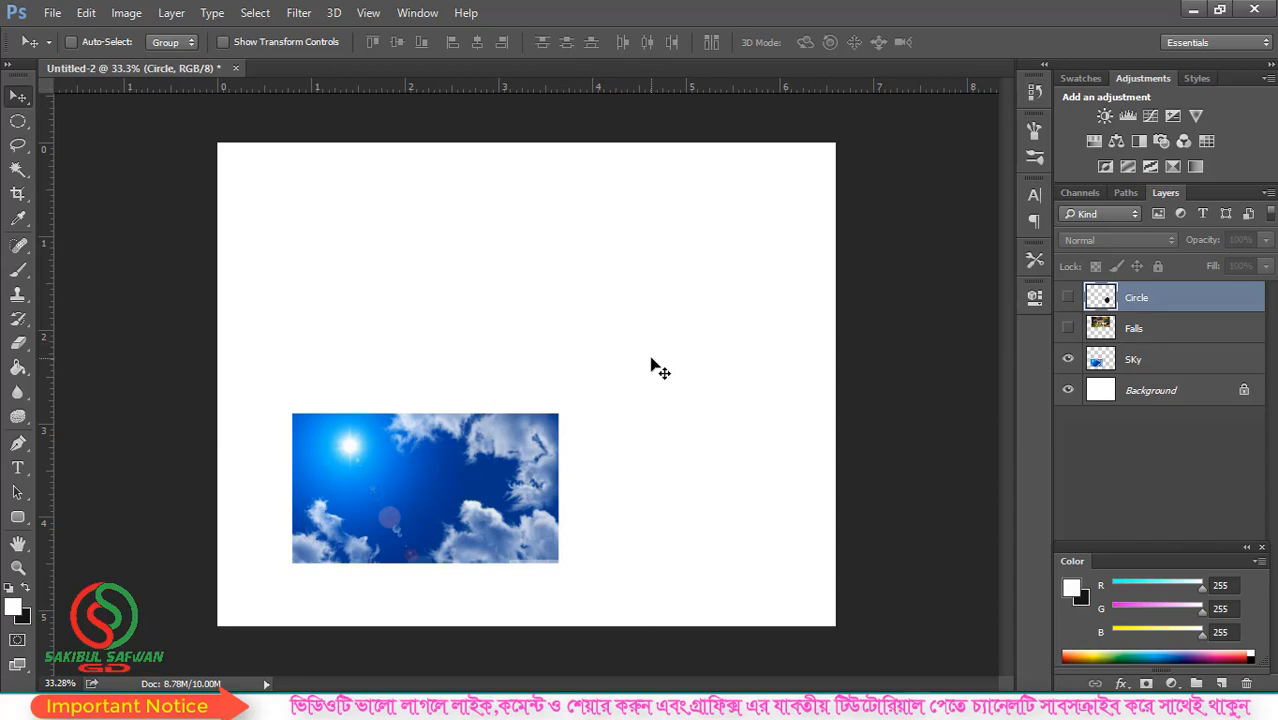
{"action": "left_click", "coordinate": [1068, 329]}
{"action": "left_click", "coordinate": [1068, 298]}
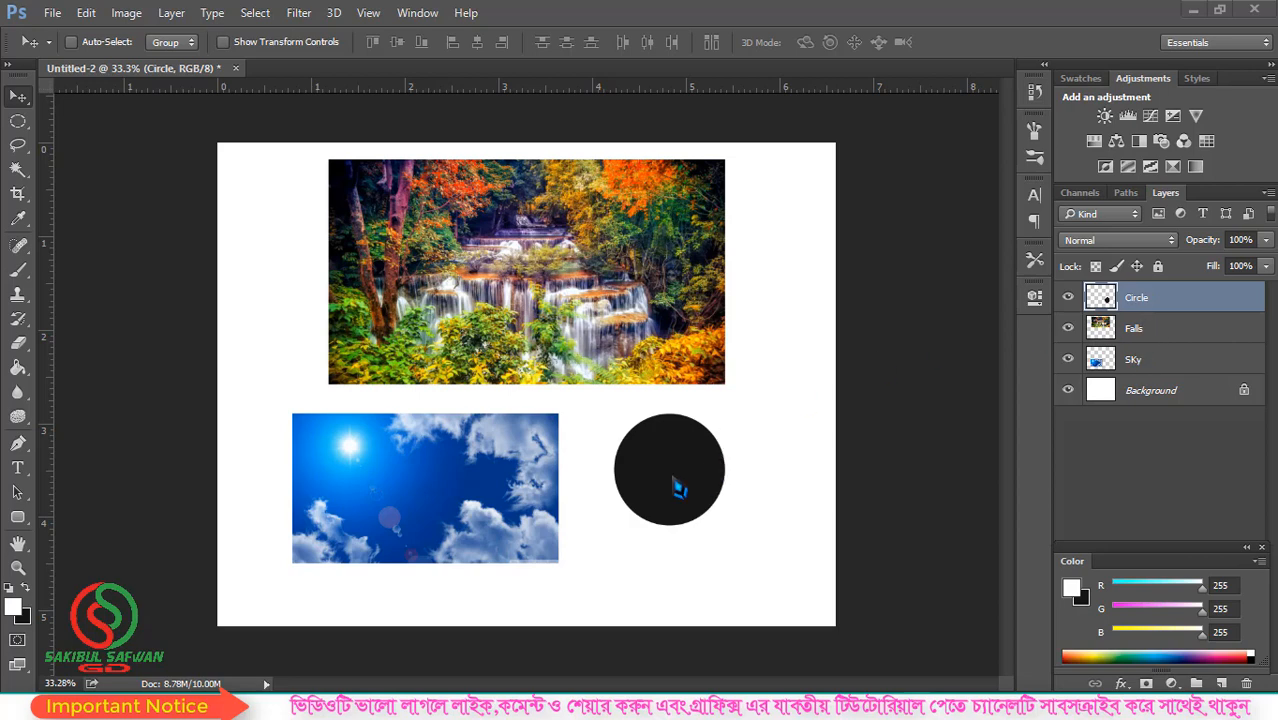
- Shift the black circle slightly left toward the sky image and turn on Auto-Select for the Move tool
{"action": "left_click_drag", "start_coordinate": [733, 462], "coordinate": [656, 471]}
{"action": "left_click", "coordinate": [1150, 330]}
{"action": "left_click", "coordinate": [768, 464], "text": "ctrl"}
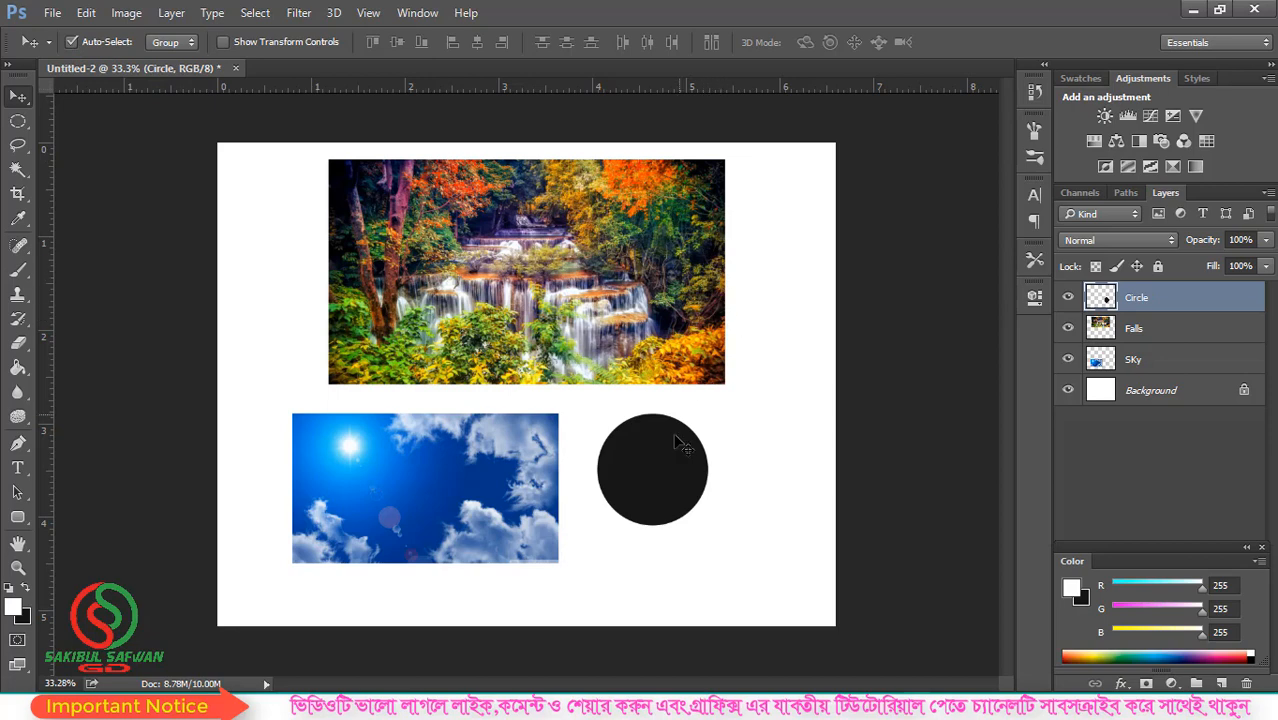
- Reposition the waterfall, sky and circle directly on the canvas with Auto-Select, placing the sky and circle side by side below the waterfall
{"action": "mouse_move", "coordinate": [614, 268]}
{"action": "left_mouse_down"}
{"action": "mouse_move", "coordinate": [585, 262]}
{"action": "mouse_move", "coordinate": [627, 262]}
{"action": "mouse_move", "coordinate": [597, 262]}
{"action": "left_mouse_up"}
{"action": "mouse_move", "coordinate": [490, 476]}
{"action": "left_mouse_down"}
{"action": "mouse_move", "coordinate": [445, 488]}
{"action": "mouse_move", "coordinate": [495, 495]}
{"action": "left_mouse_up"}
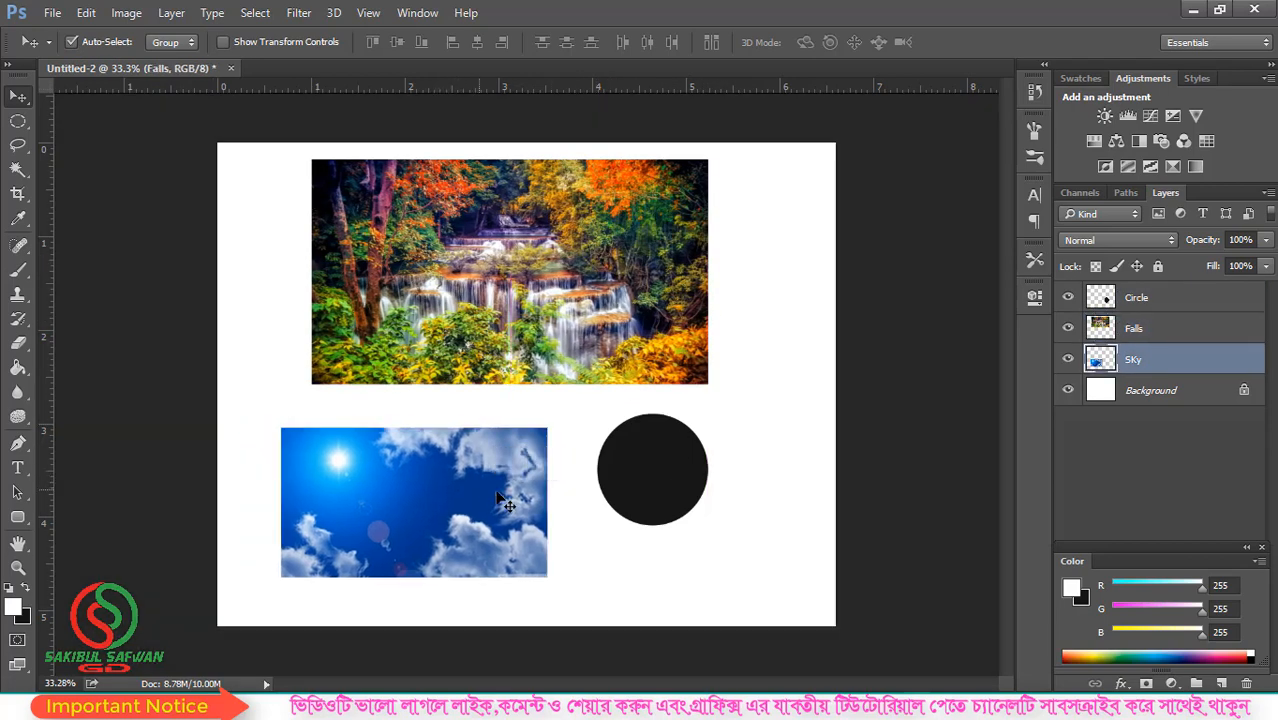
{"action": "mouse_move", "coordinate": [660, 480]}
{"action": "left_mouse_down"}
{"action": "mouse_move", "coordinate": [676, 494]}
{"action": "mouse_move", "coordinate": [660, 494]}
{"action": "left_mouse_up"}
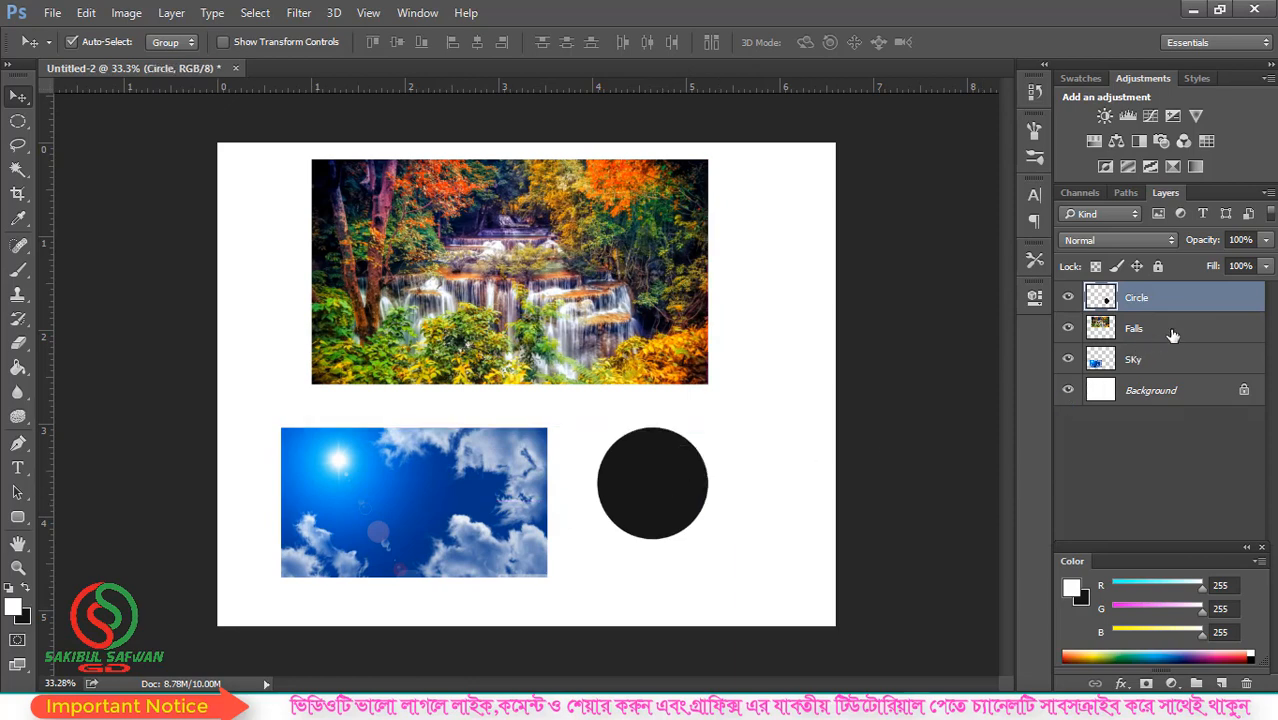
{"action": "left_click_drag", "start_coordinate": [615, 300], "coordinate": [574, 312]}
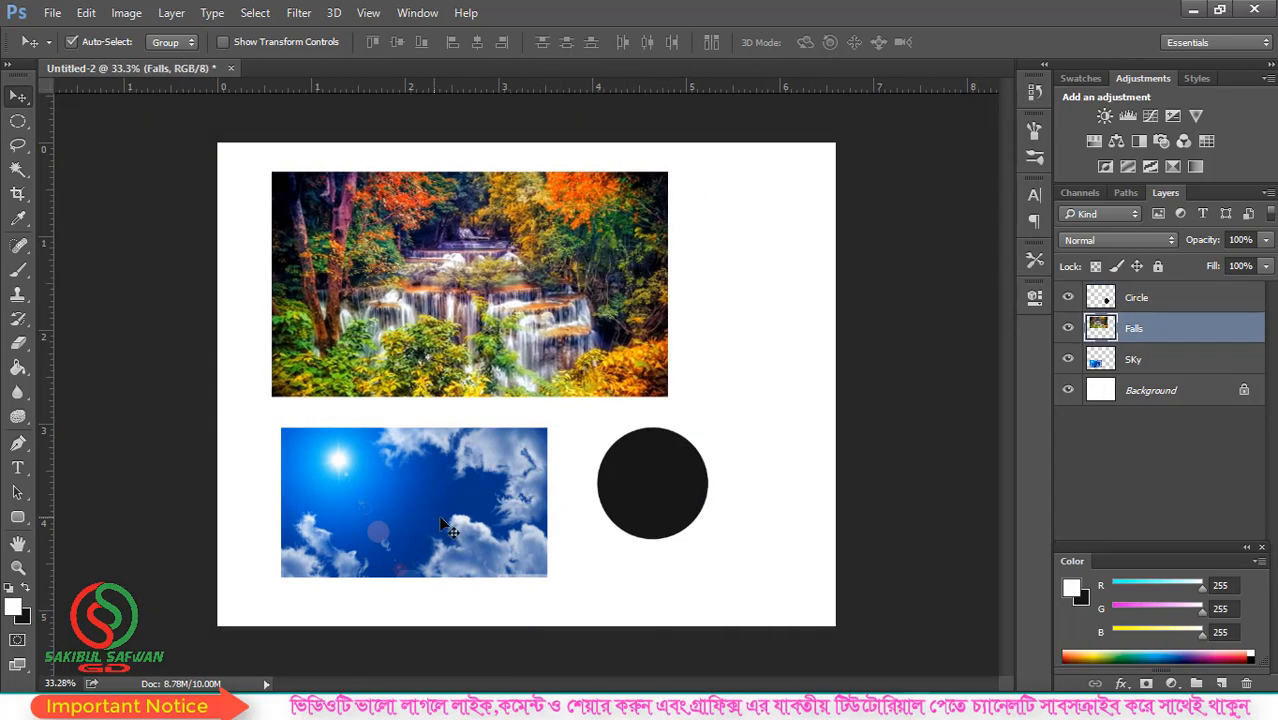
{"action": "left_click_drag", "start_coordinate": [434, 504], "coordinate": [455, 513]}
{"action": "left_click_drag", "start_coordinate": [662, 499], "coordinate": [719, 509]}
{"action": "left_click_drag", "start_coordinate": [530, 268], "coordinate": [608, 264]}
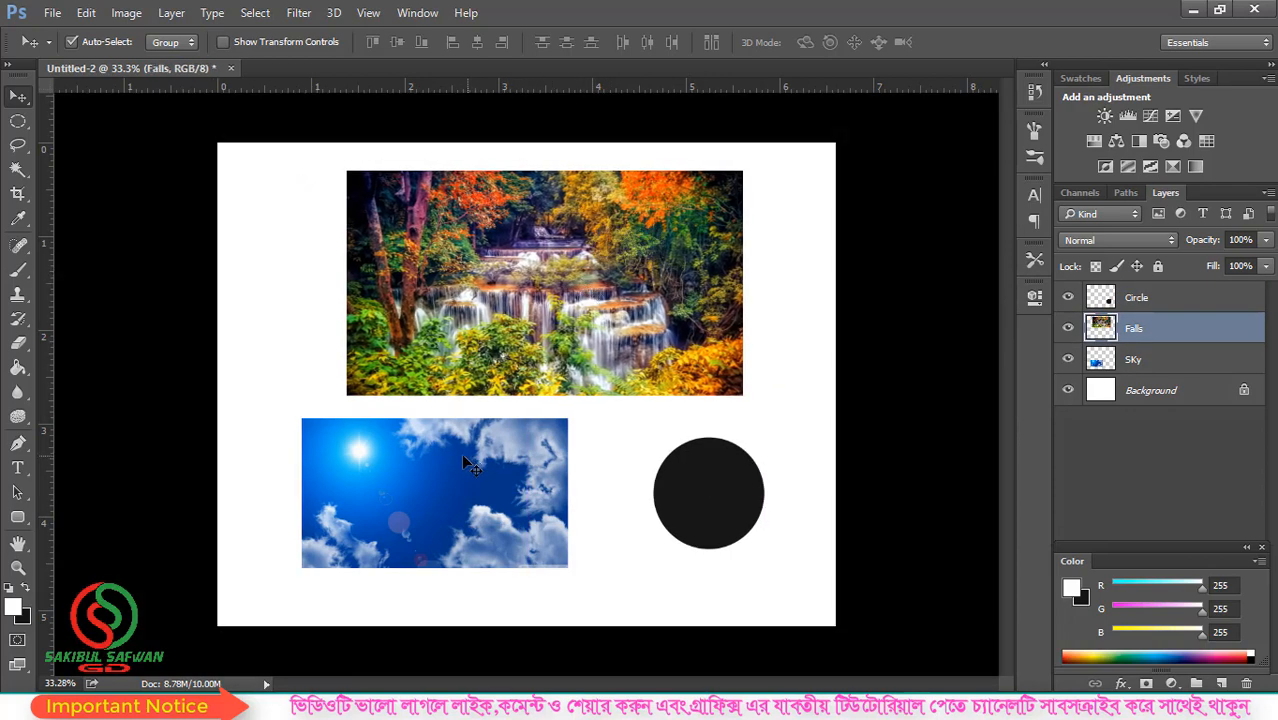
{"action": "left_click_drag", "start_coordinate": [461, 453], "coordinate": [516, 478]}
{"action": "left_click_drag", "start_coordinate": [640, 302], "coordinate": [603, 307]}
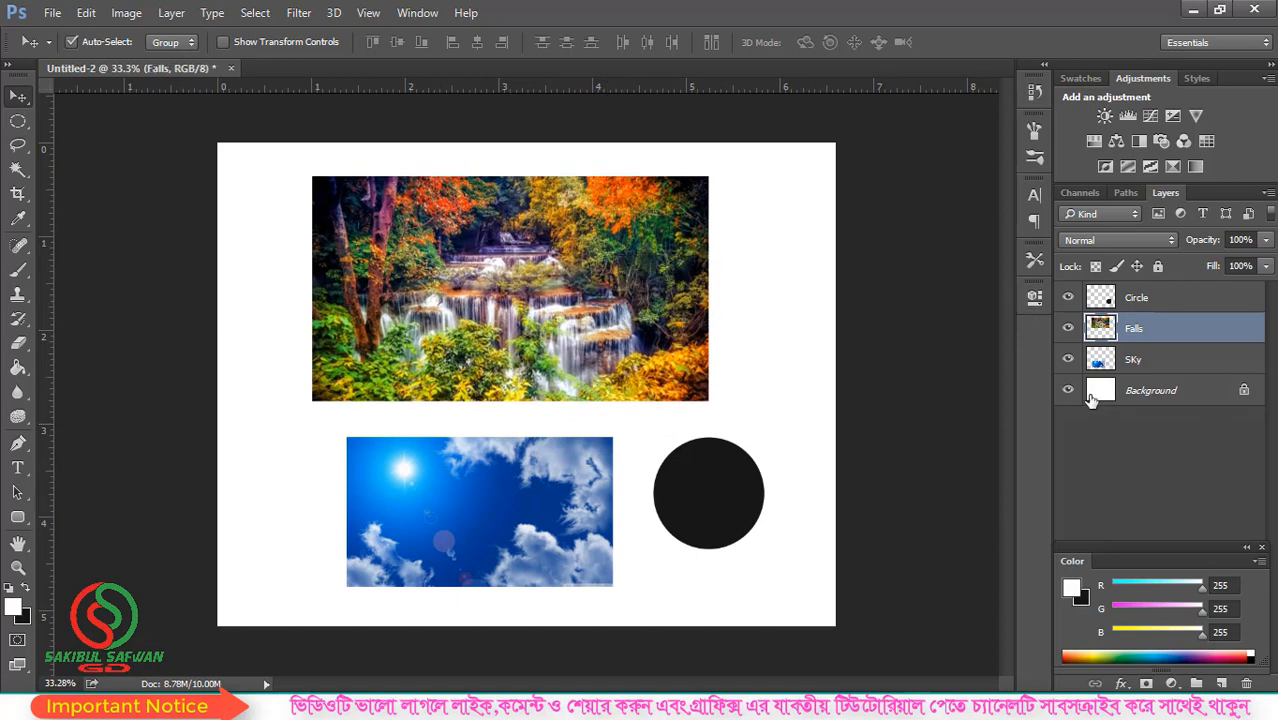
- On a new layer above Circle, fill a tall rectangular selection beside the waterfall with black and move the rectangle slightly up
{"action": "left_click", "coordinate": [1182, 302]}
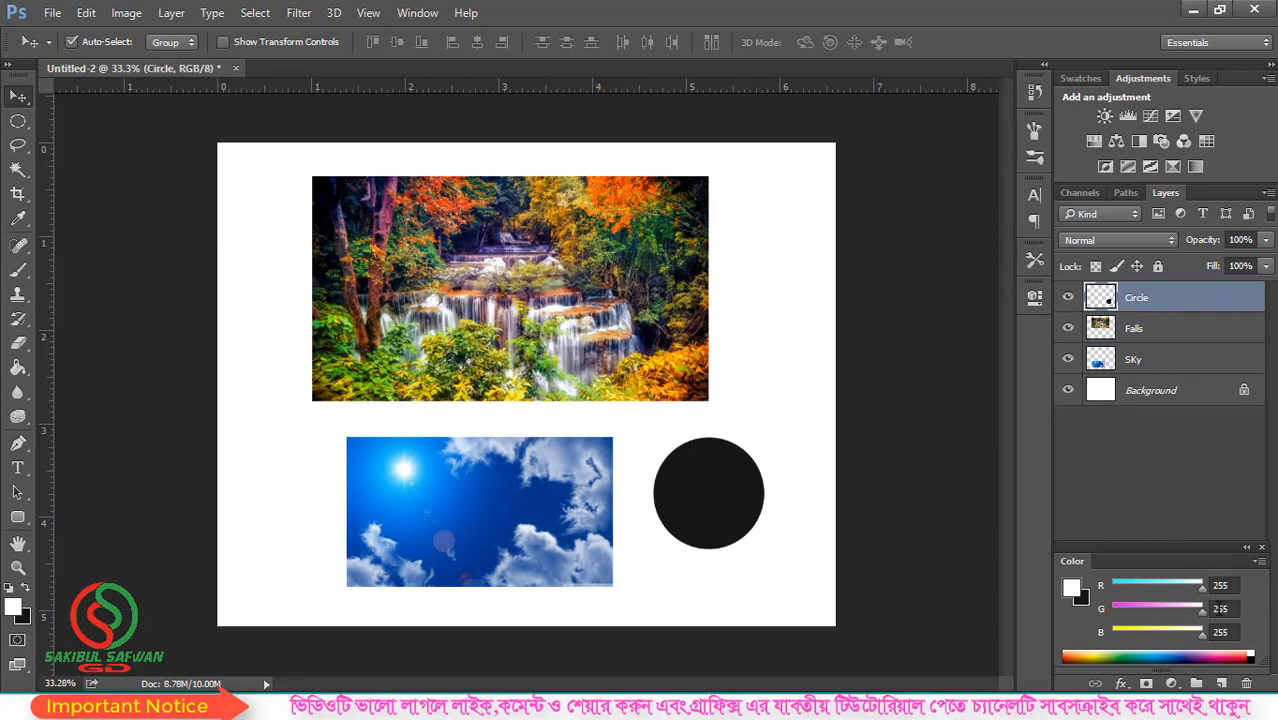
{"action": "left_click", "coordinate": [1223, 684]}
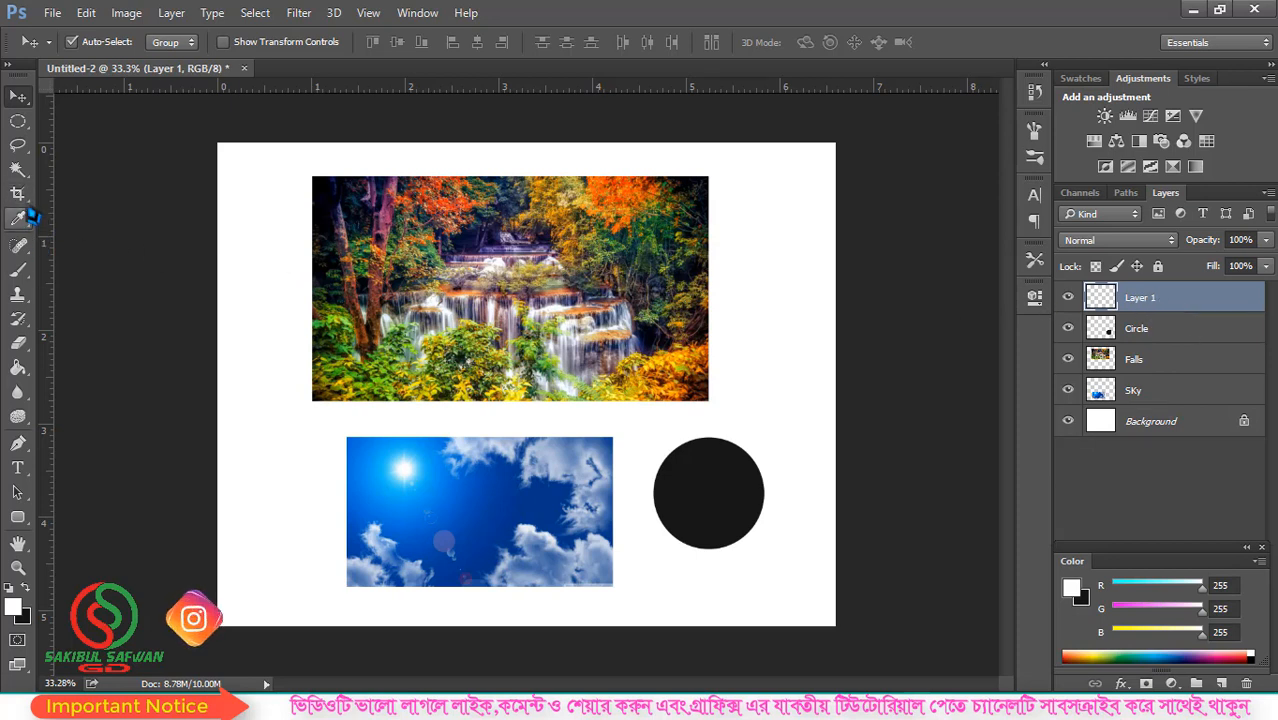
{"action": "left_click", "coordinate": [17, 121]}
{"action": "left_click", "coordinate": [122, 118]}
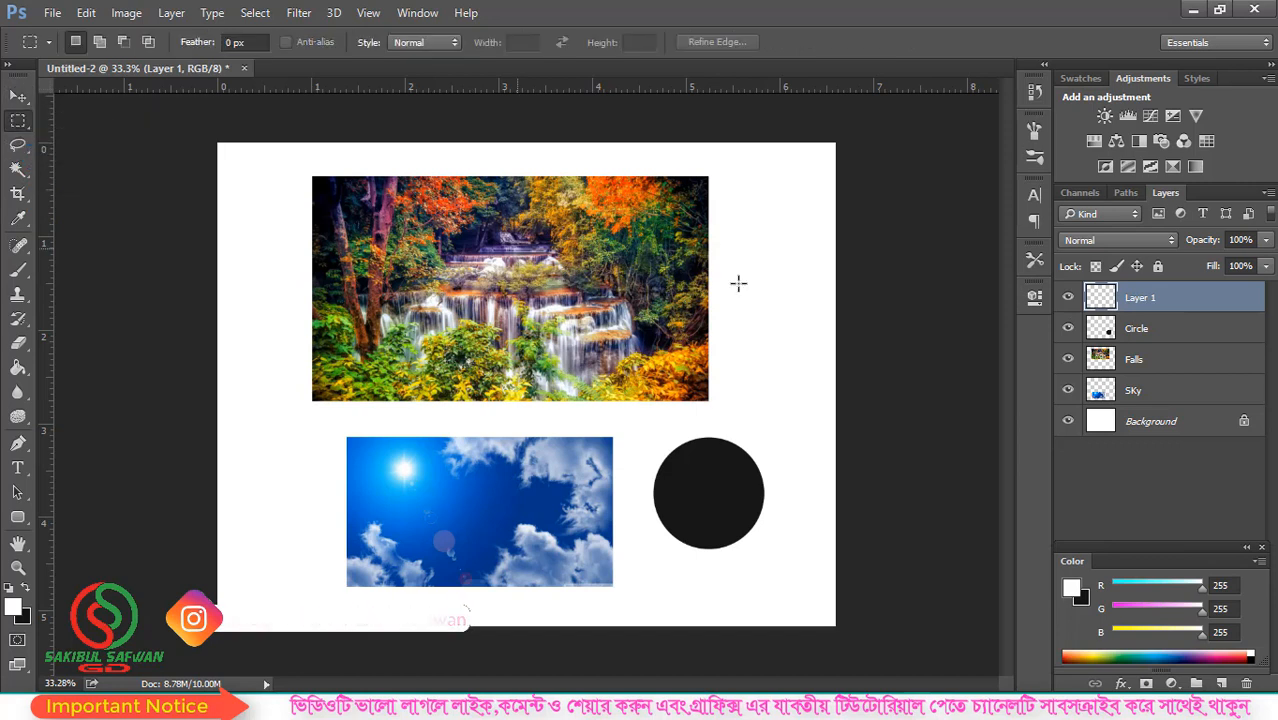
{"action": "left_click_drag", "start_coordinate": [747, 245], "coordinate": [822, 414]}
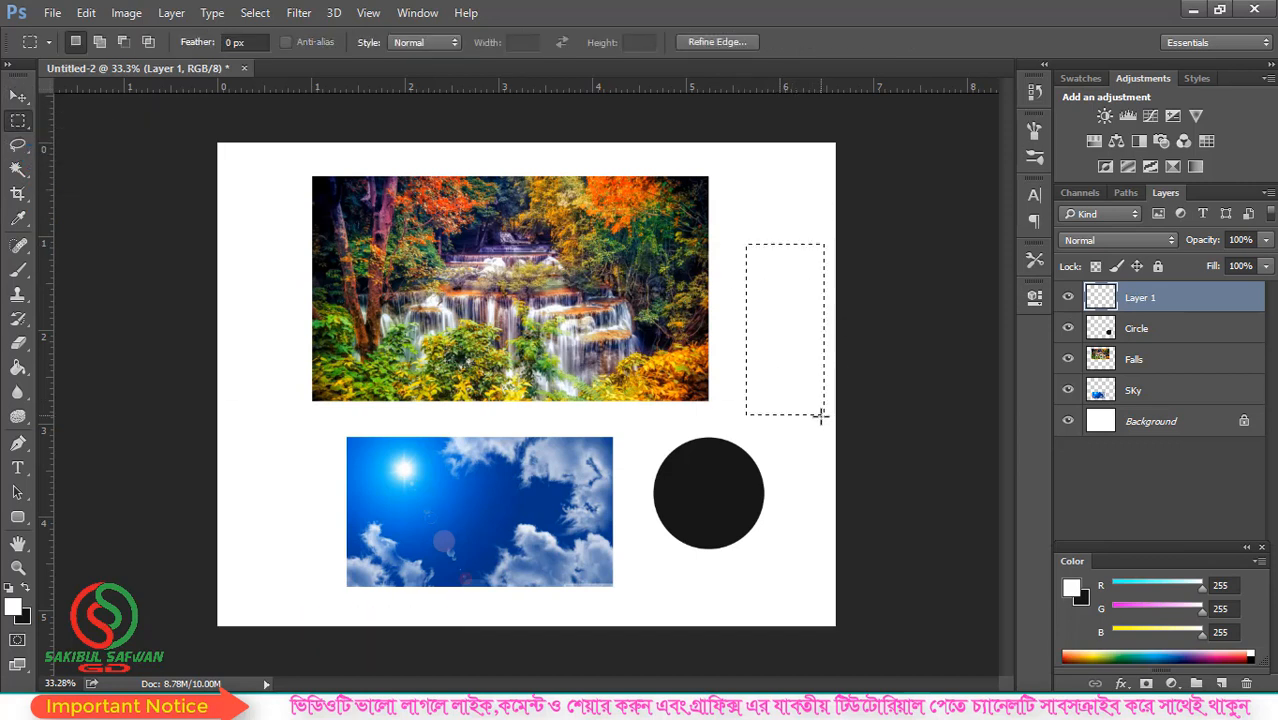
{"action": "key", "text": "ctrl+BackSpace"}
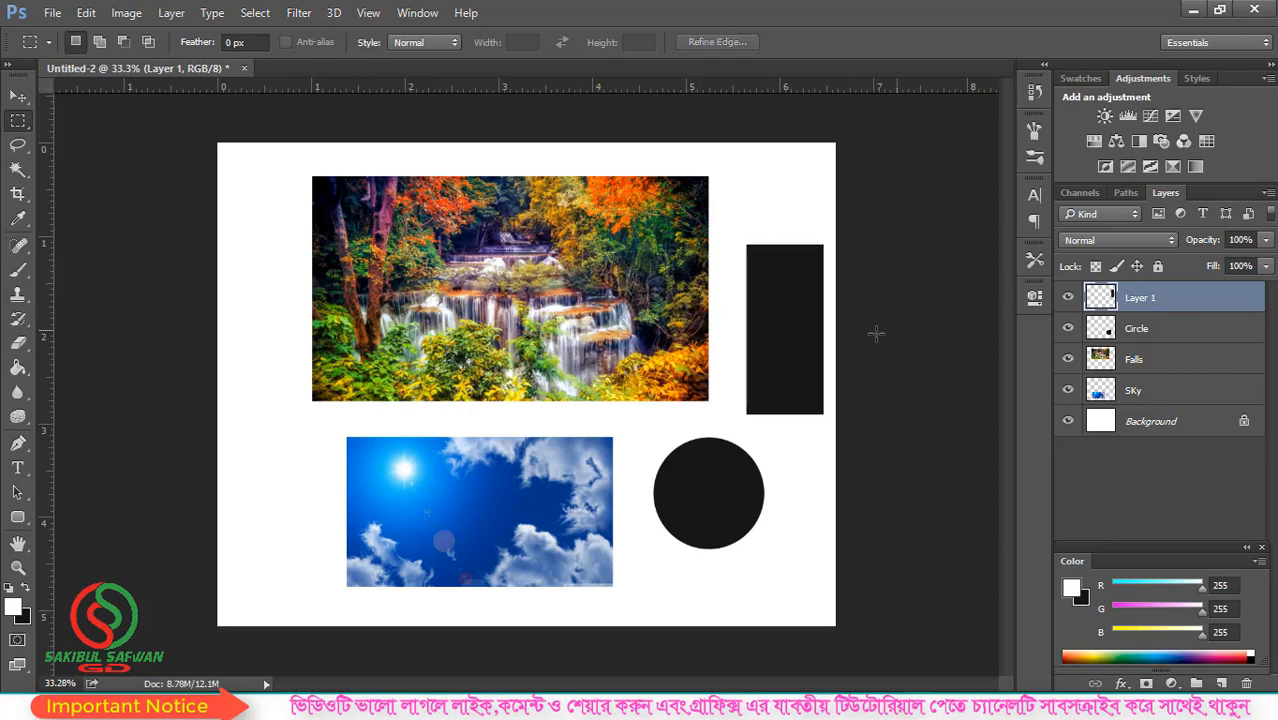
{"action": "left_click", "coordinate": [18, 96]}
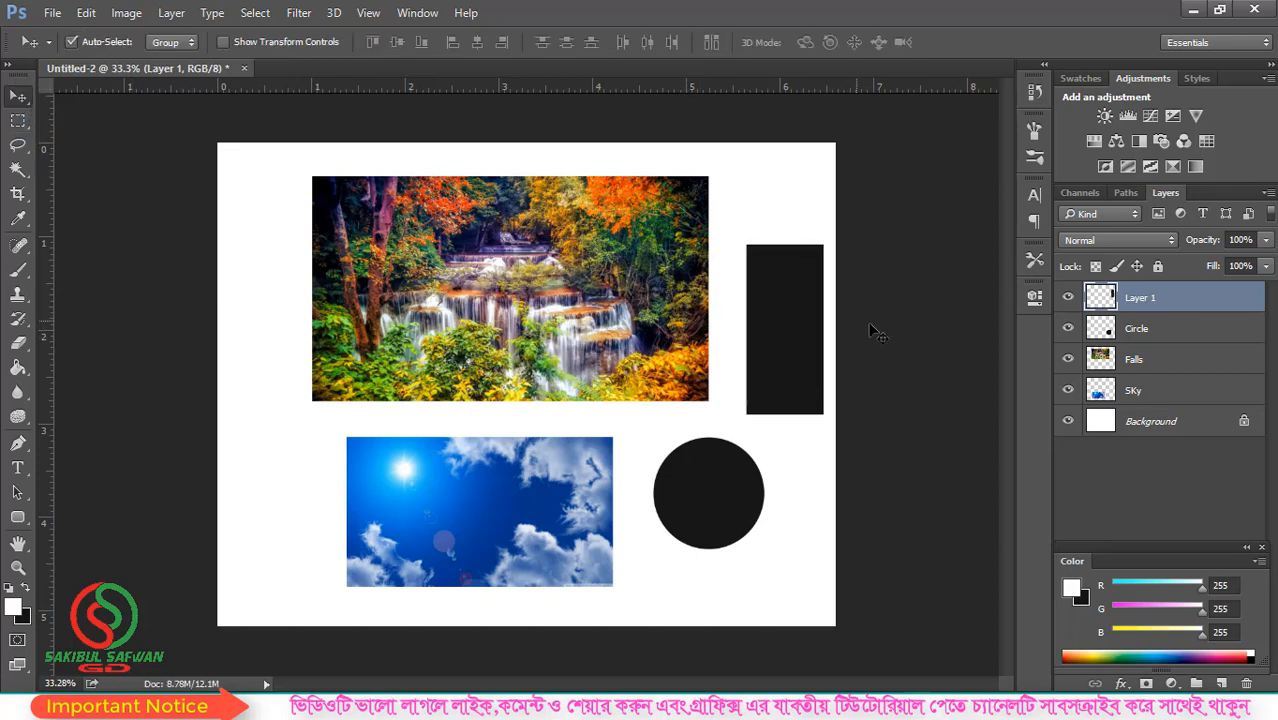
{"action": "left_click_drag", "start_coordinate": [786, 326], "coordinate": [776, 296]}
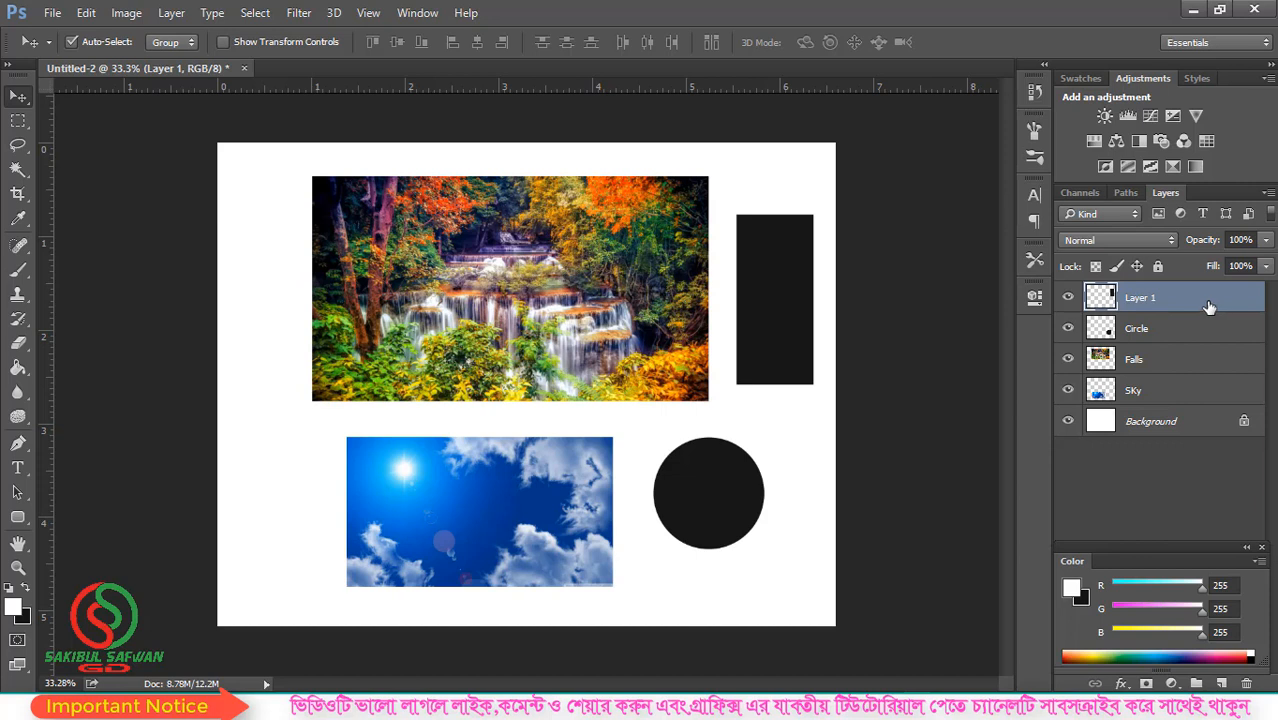
- Delete the black rectangle's layer and undo that deletion
{"action": "left_click_drag", "start_coordinate": [1218, 307], "coordinate": [1249, 684]}
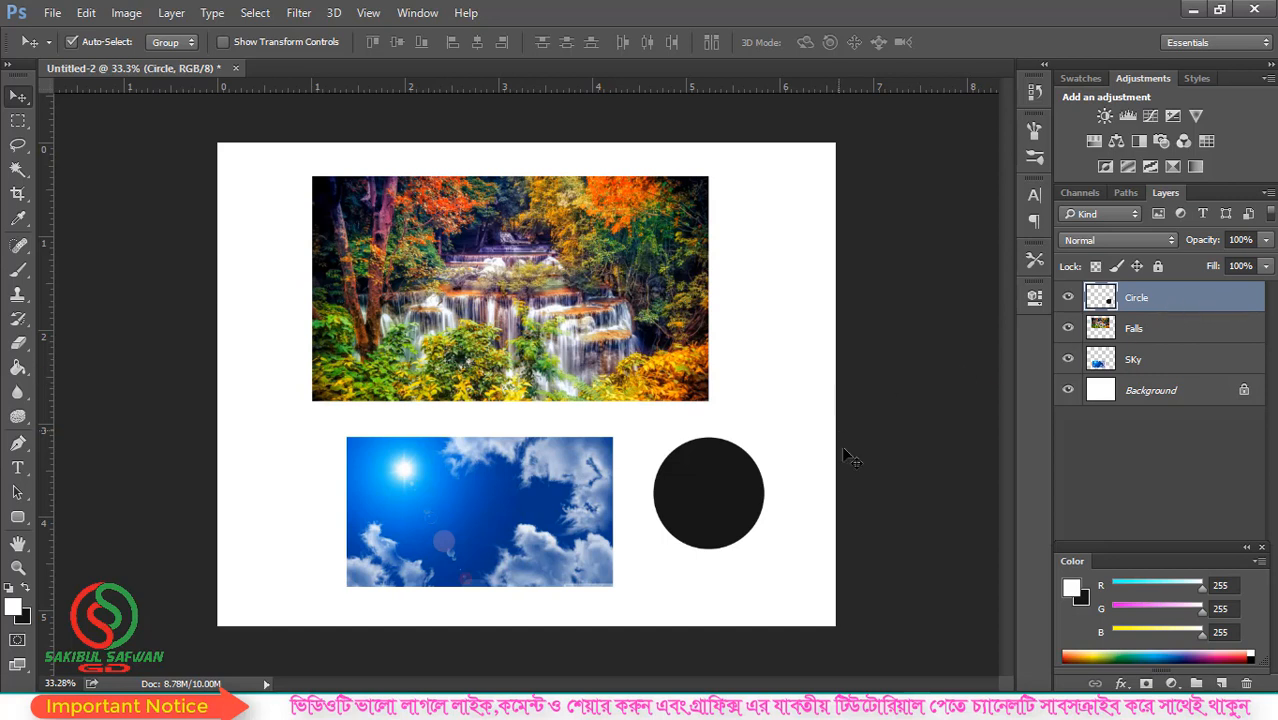
{"action": "key", "text": "ctrl"}
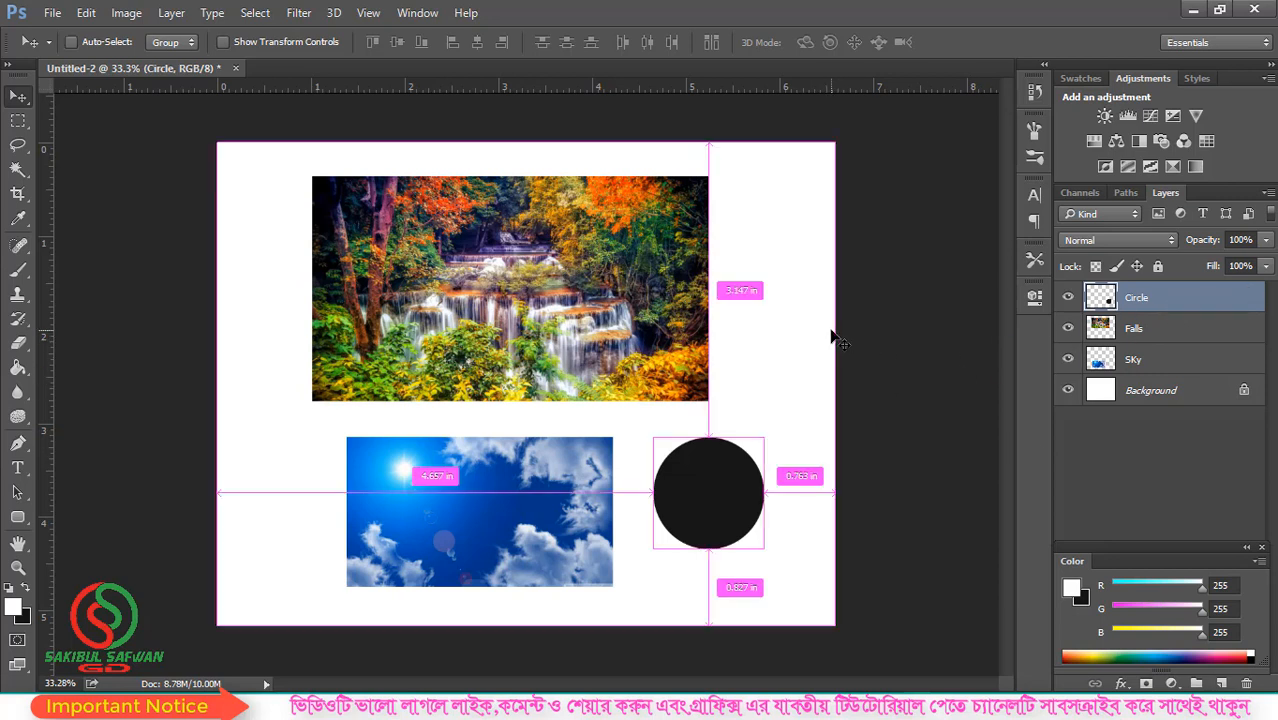
{"action": "key", "text": "ctrl+v"}
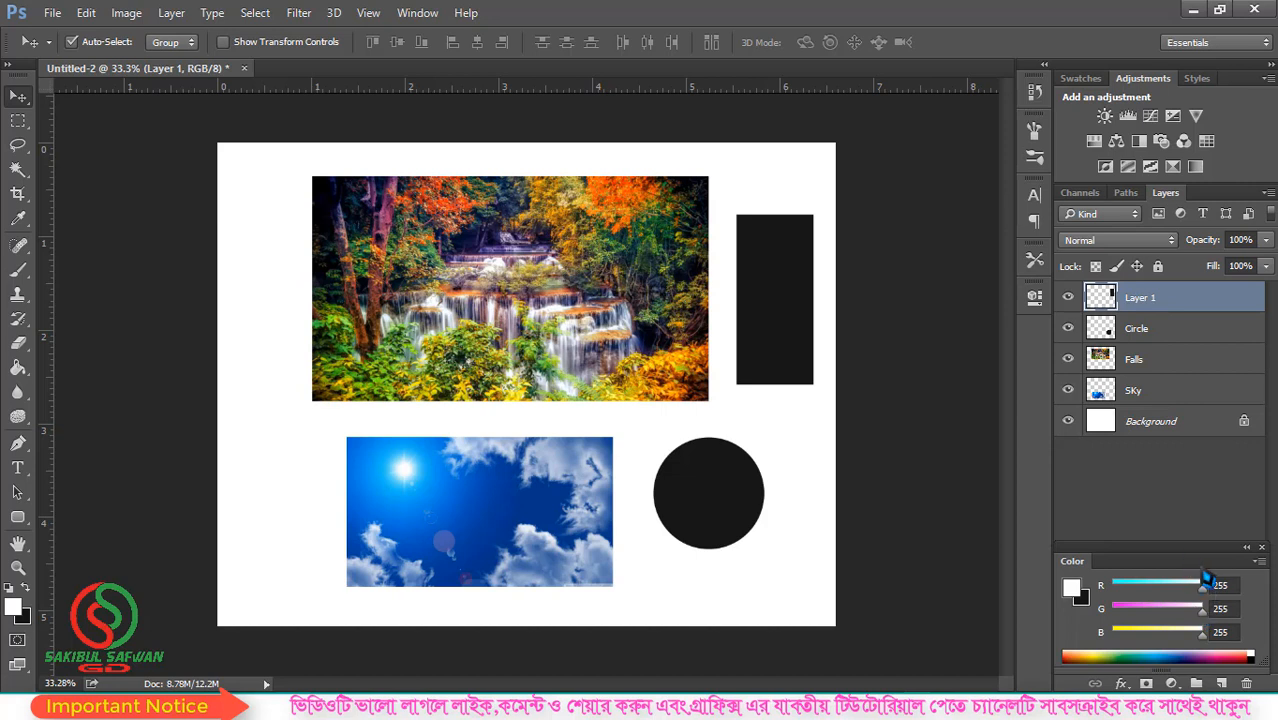
{"action": "left_click", "coordinate": [1247, 684]}
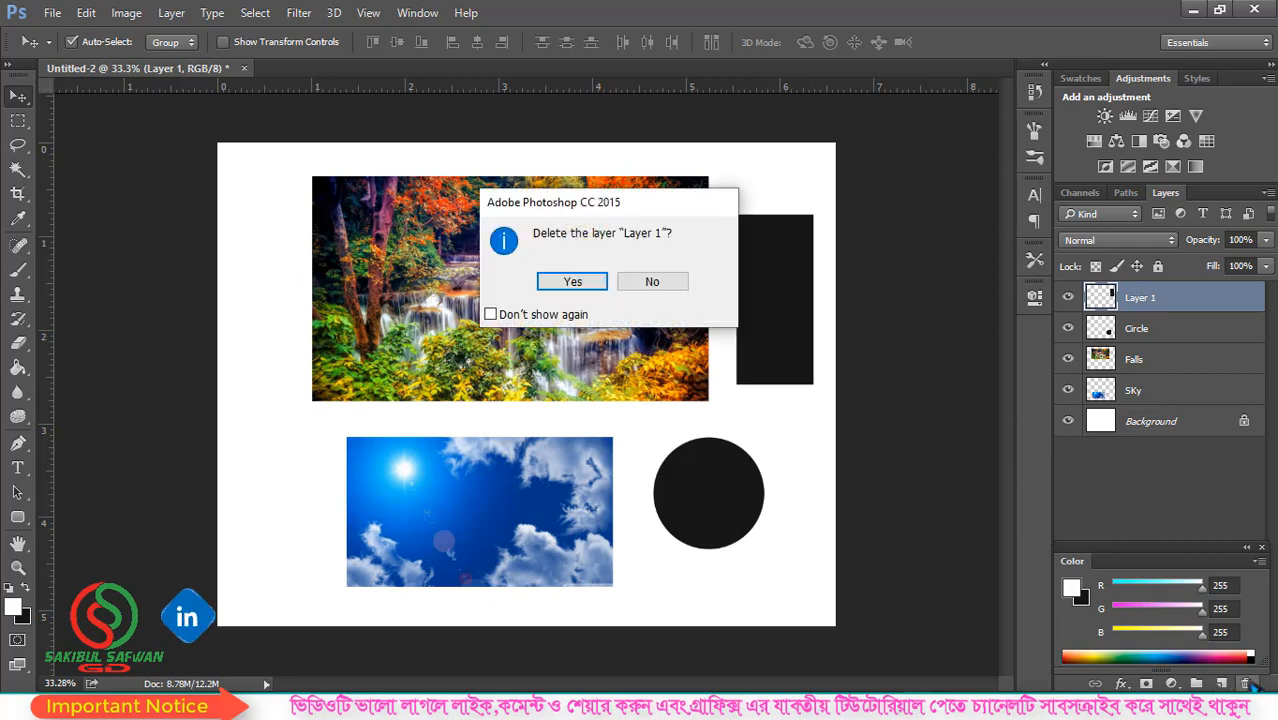
{"action": "mouse_move", "coordinate": [612, 210]}
{"action": "left_mouse_down"}
{"action": "mouse_move", "coordinate": [618, 265]}
{"action": "mouse_move", "coordinate": [619, 231]}
{"action": "left_mouse_up"}
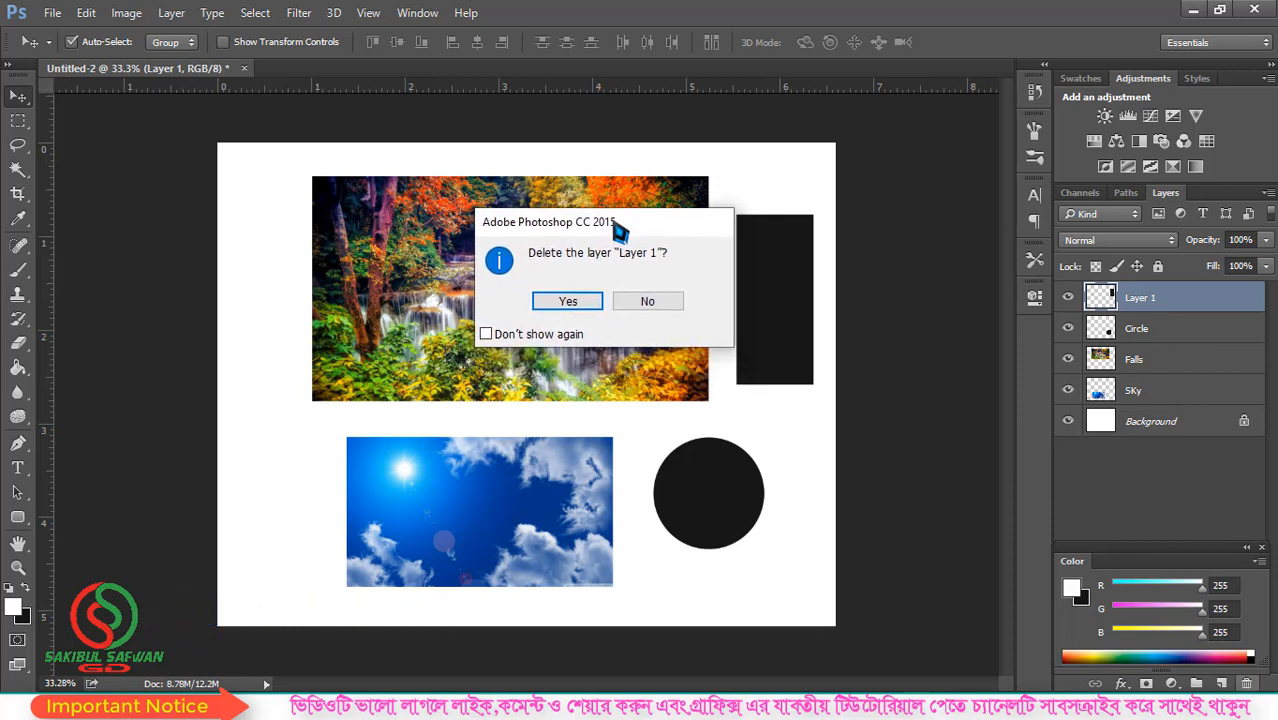
{"action": "left_click", "coordinate": [656, 306]}
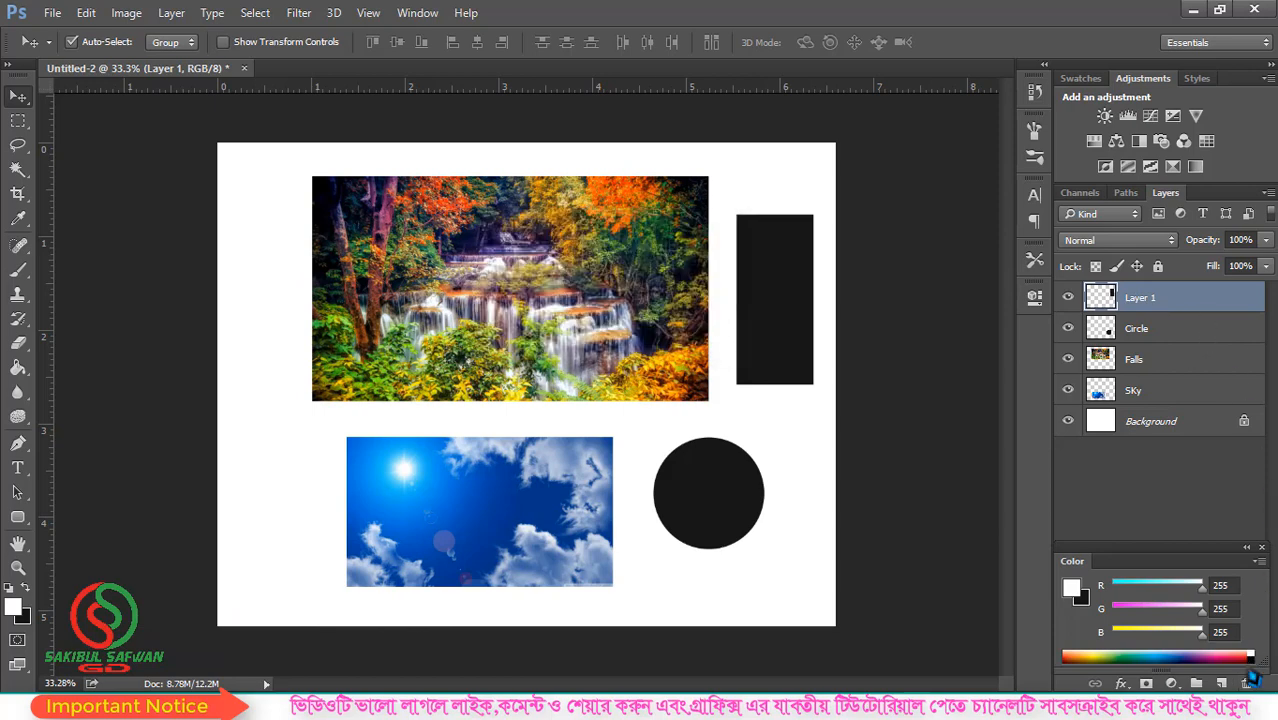
- Delete Layer 1, which holds the black rectangle
{"action": "left_click", "coordinate": [1245, 683]}
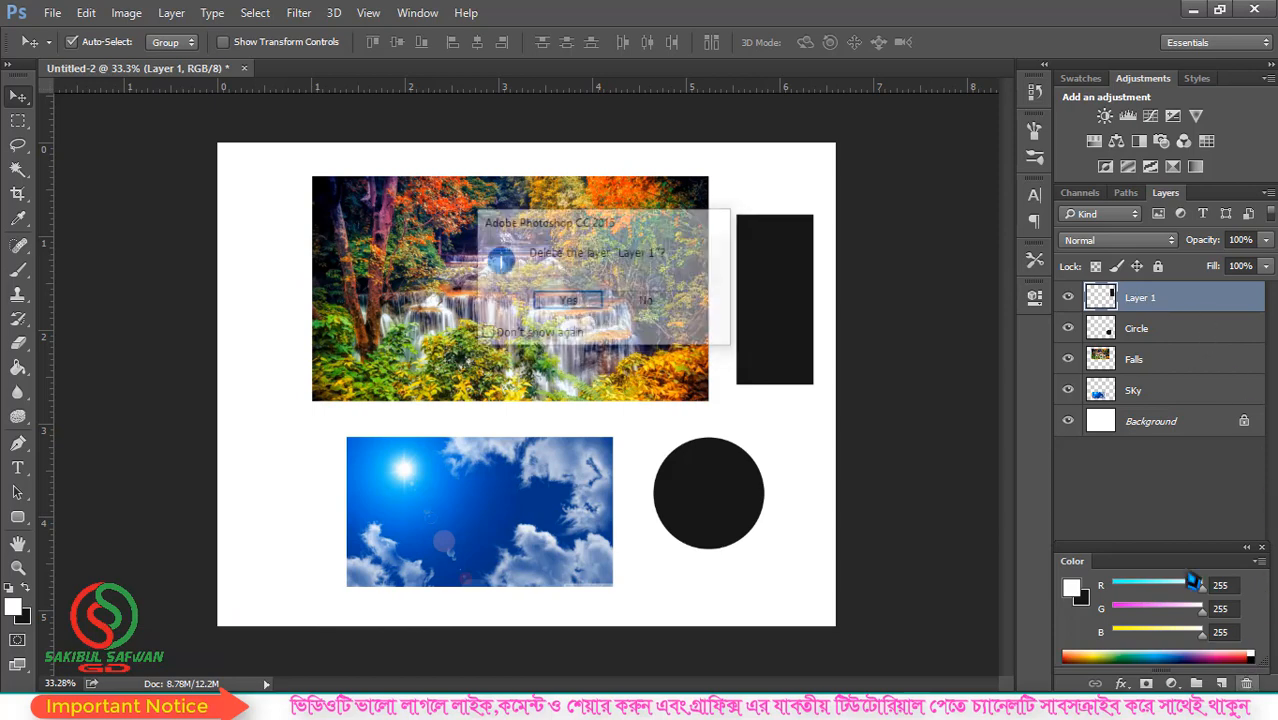
{"action": "left_click", "coordinate": [590, 302]}
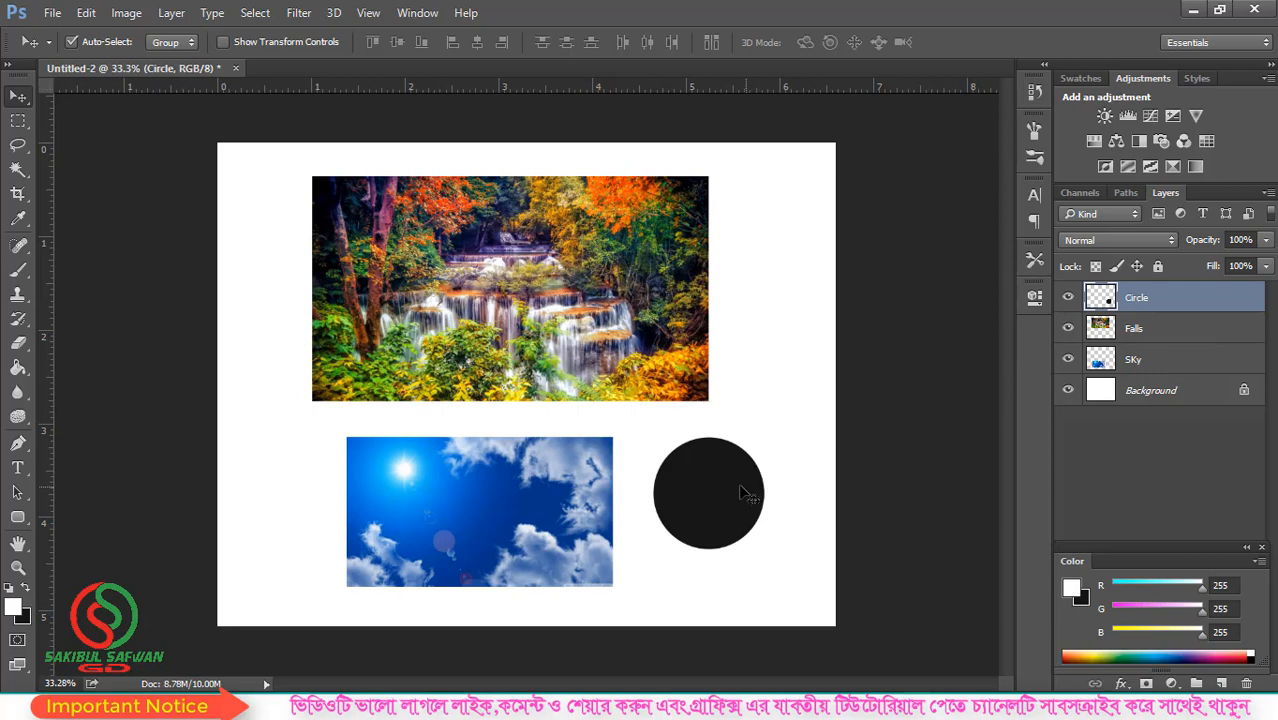
- Move the black circle so it overlaps the waterfall image's lower right corner, and nudge the waterfall image slightly
{"action": "left_click_drag", "start_coordinate": [745, 503], "coordinate": [681, 390]}
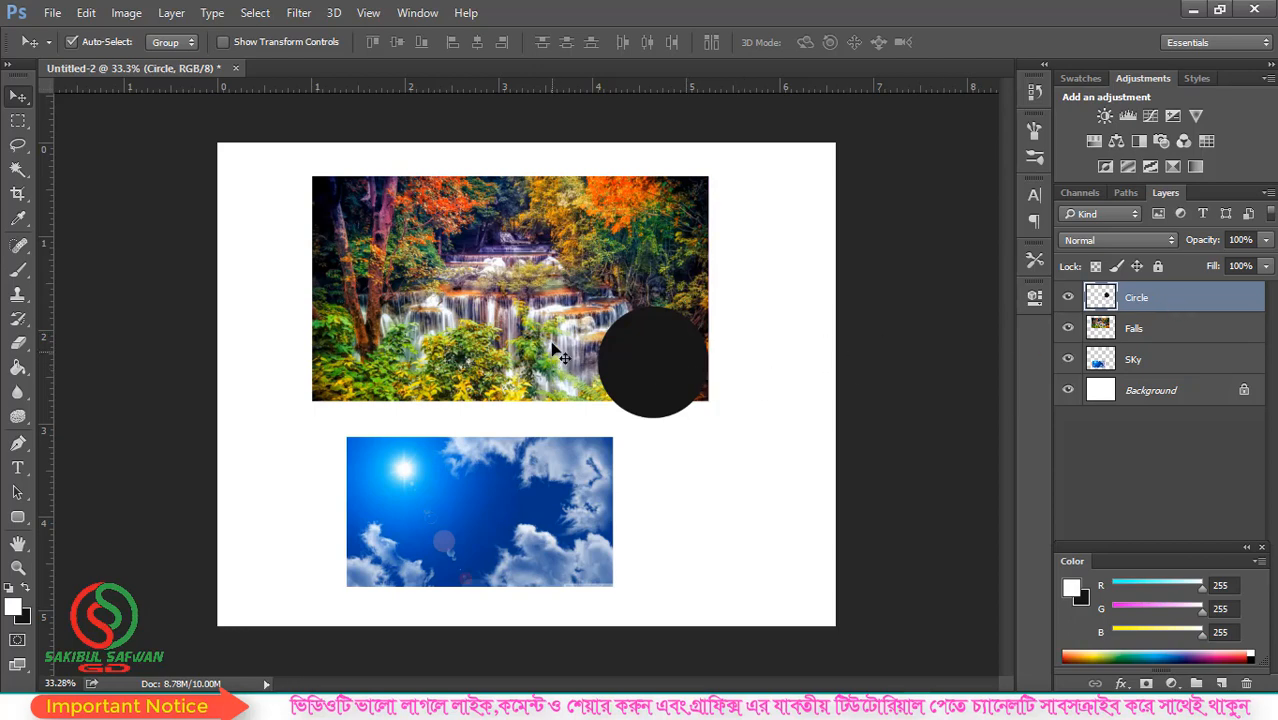
{"action": "left_click", "coordinate": [560, 303]}
{"action": "mouse_move", "coordinate": [560, 303]}
{"action": "left_mouse_down"}
{"action": "mouse_move", "coordinate": [570, 300]}
{"action": "mouse_move", "coordinate": [556, 308]}
{"action": "left_mouse_up"}
{"action": "left_click_drag", "start_coordinate": [648, 371], "coordinate": [683, 409]}
{"action": "mouse_move", "coordinate": [568, 292]}
{"action": "left_mouse_down"}
{"action": "mouse_move", "coordinate": [579, 289]}
{"action": "mouse_move", "coordinate": [566, 288]}
{"action": "left_mouse_up"}
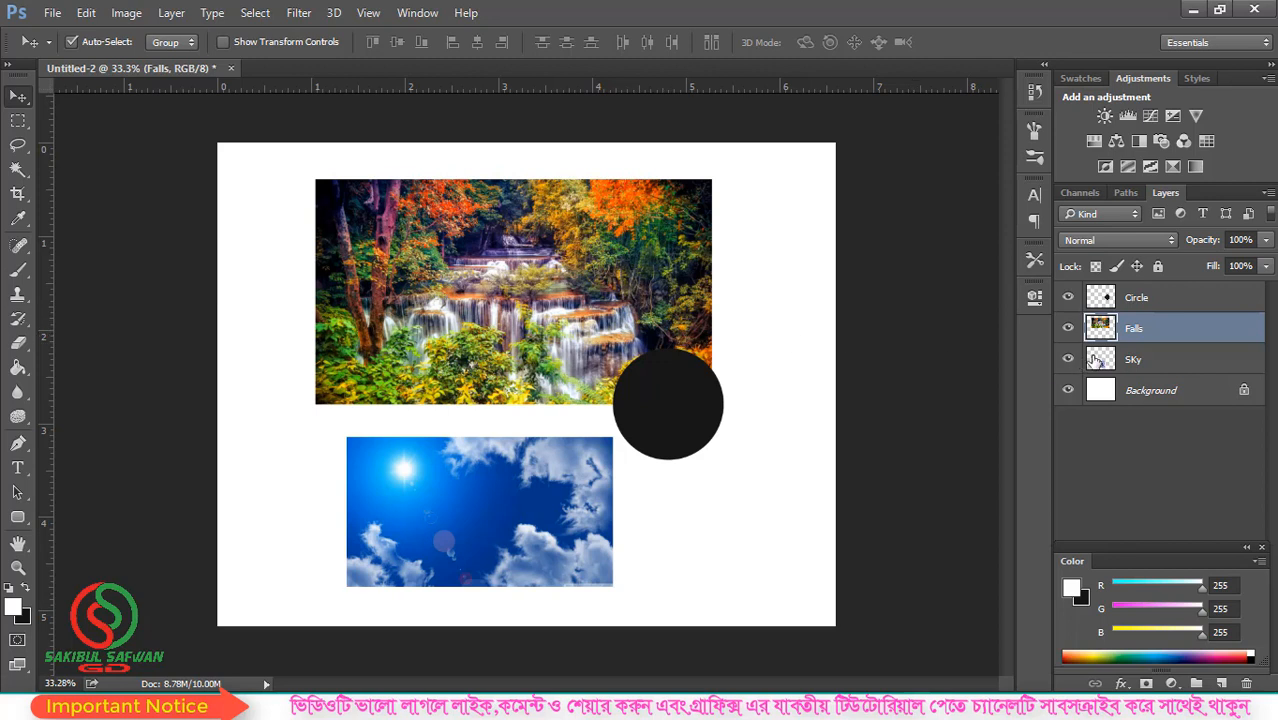
- Reorder the Circle layer beneath Falls so the circle sits behind the waterfall image
{"action": "left_click", "coordinate": [1163, 302]}
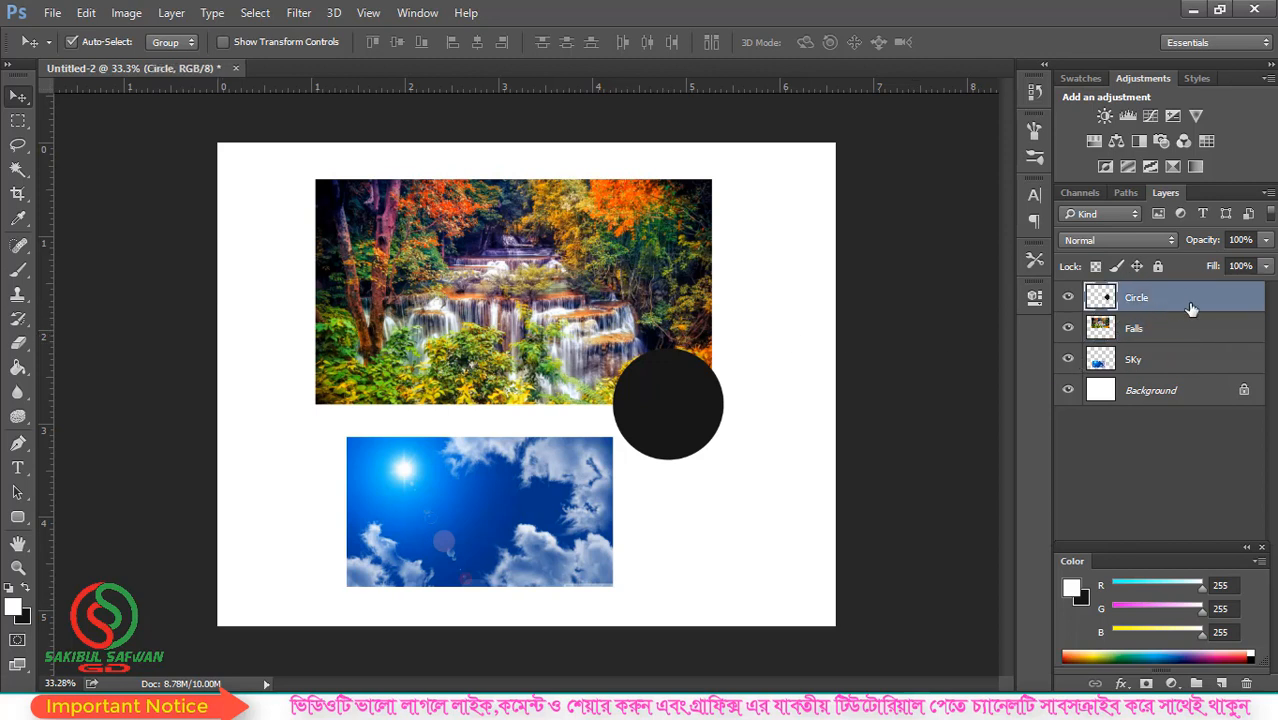
{"action": "left_click_drag", "start_coordinate": [1182, 302], "coordinate": [1185, 338]}
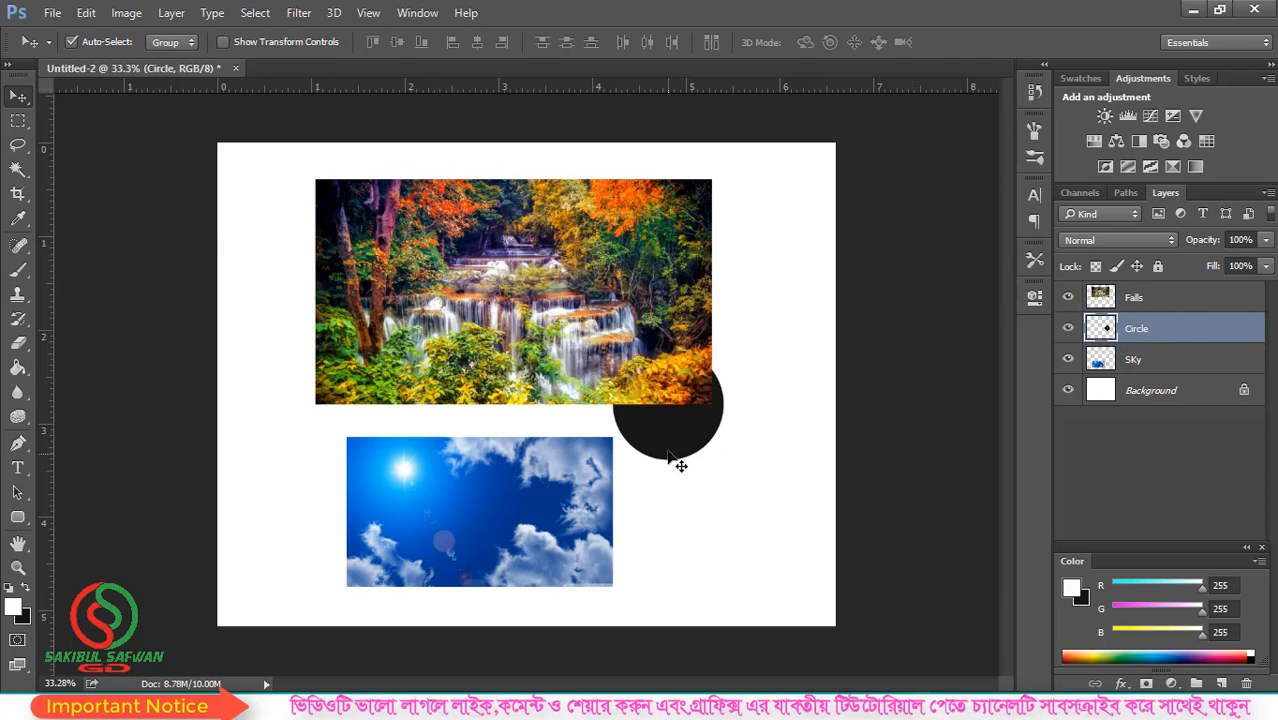
{"action": "mouse_move", "coordinate": [672, 444]}
{"action": "left_mouse_down"}
{"action": "mouse_move", "coordinate": [684, 455]}
{"action": "mouse_move", "coordinate": [668, 442]}
{"action": "mouse_move", "coordinate": [715, 420]}
{"action": "mouse_move", "coordinate": [667, 439]}
{"action": "left_mouse_up"}
- Align the sky image with the waterfall's left edge, just below it, and move the SKy layer to the top of the stack
{"action": "mouse_move", "coordinate": [486, 480]}
{"action": "left_mouse_down"}
{"action": "mouse_move", "coordinate": [539, 462]}
{"action": "mouse_move", "coordinate": [539, 440]}
{"action": "mouse_move", "coordinate": [502, 437]}
{"action": "mouse_move", "coordinate": [506, 453]}
{"action": "mouse_move", "coordinate": [490, 455]}
{"action": "mouse_move", "coordinate": [509, 489]}
{"action": "mouse_move", "coordinate": [528, 489]}
{"action": "mouse_move", "coordinate": [478, 485]}
{"action": "left_mouse_up"}
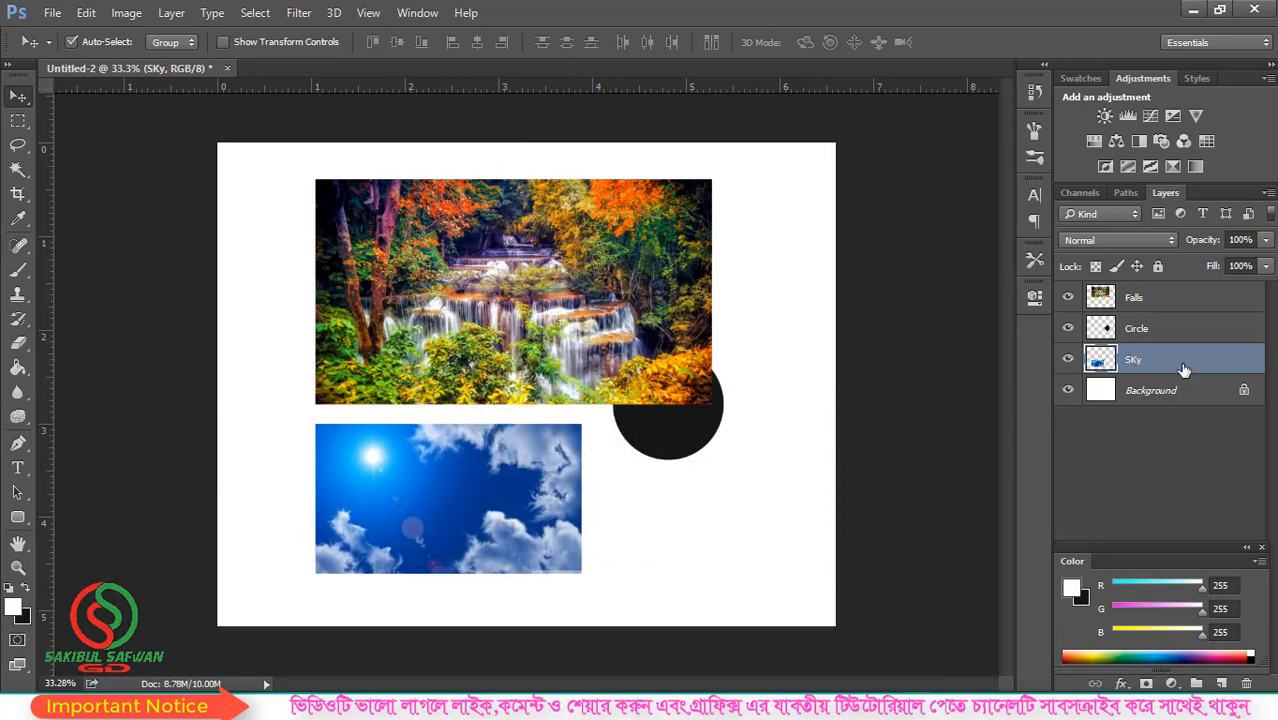
{"action": "left_click_drag", "start_coordinate": [1160, 374], "coordinate": [1161, 288]}
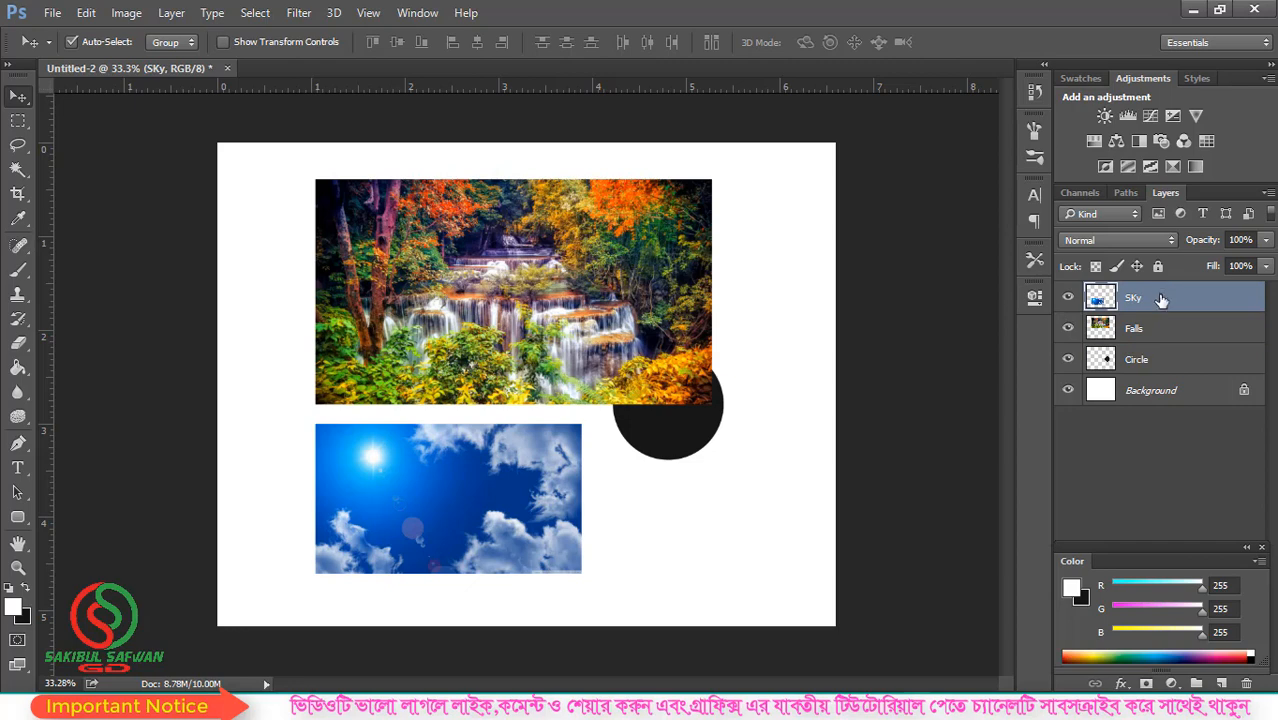
- Move the sky image up and right so it overlaps the waterfall's lower edge and the black circle
{"action": "left_click_drag", "start_coordinate": [477, 480], "coordinate": [567, 424]}
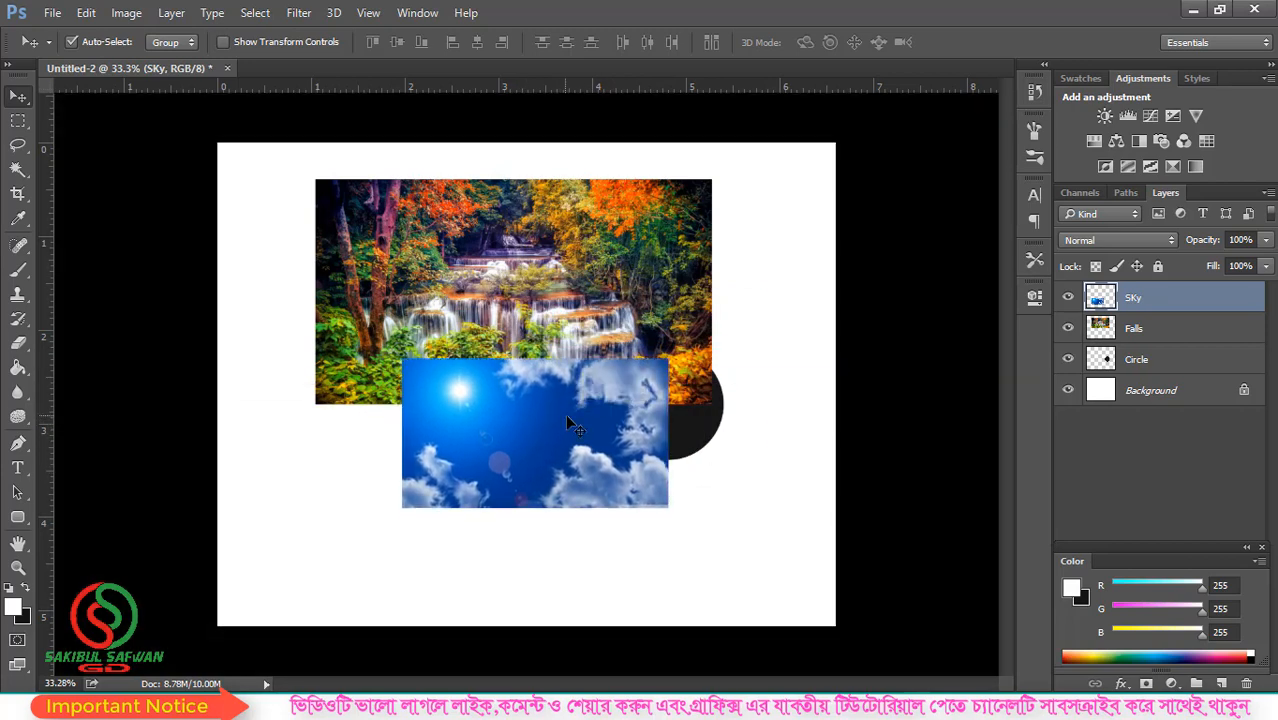
{"action": "left_click", "coordinate": [1180, 339]}
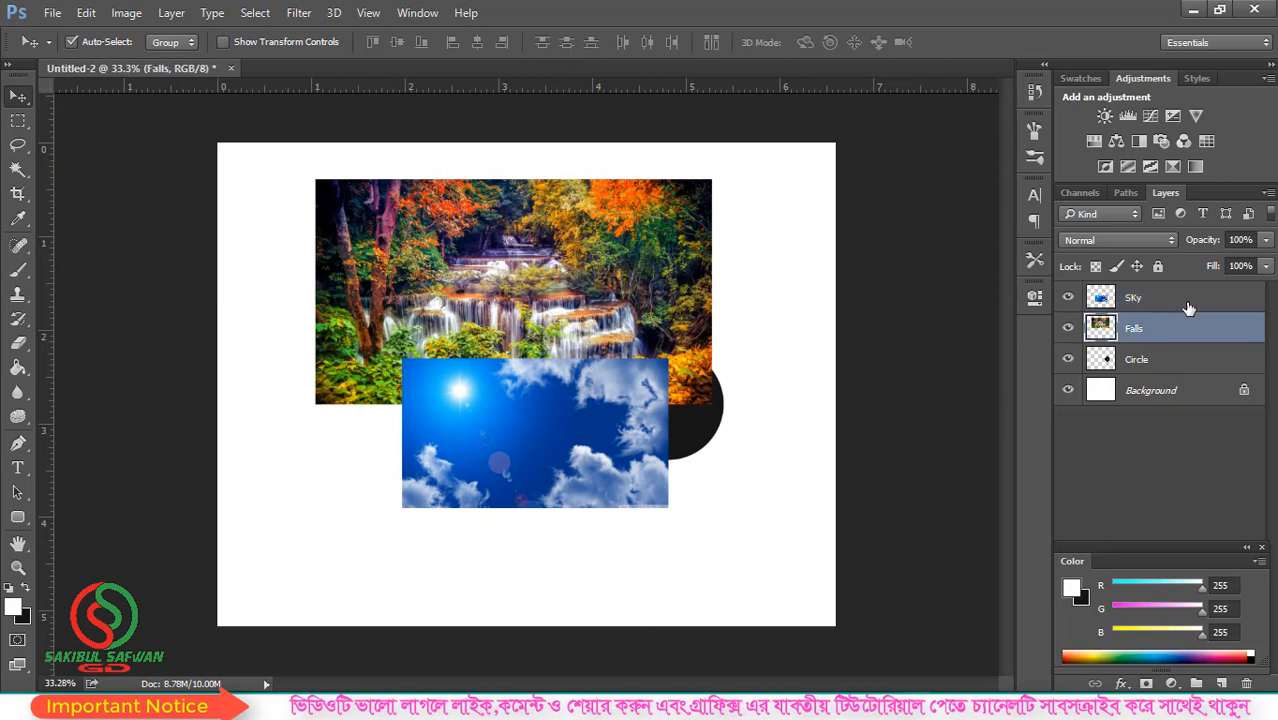
{"action": "left_click", "coordinate": [1183, 305]}
{"action": "left_click_drag", "start_coordinate": [565, 440], "coordinate": [576, 447]}
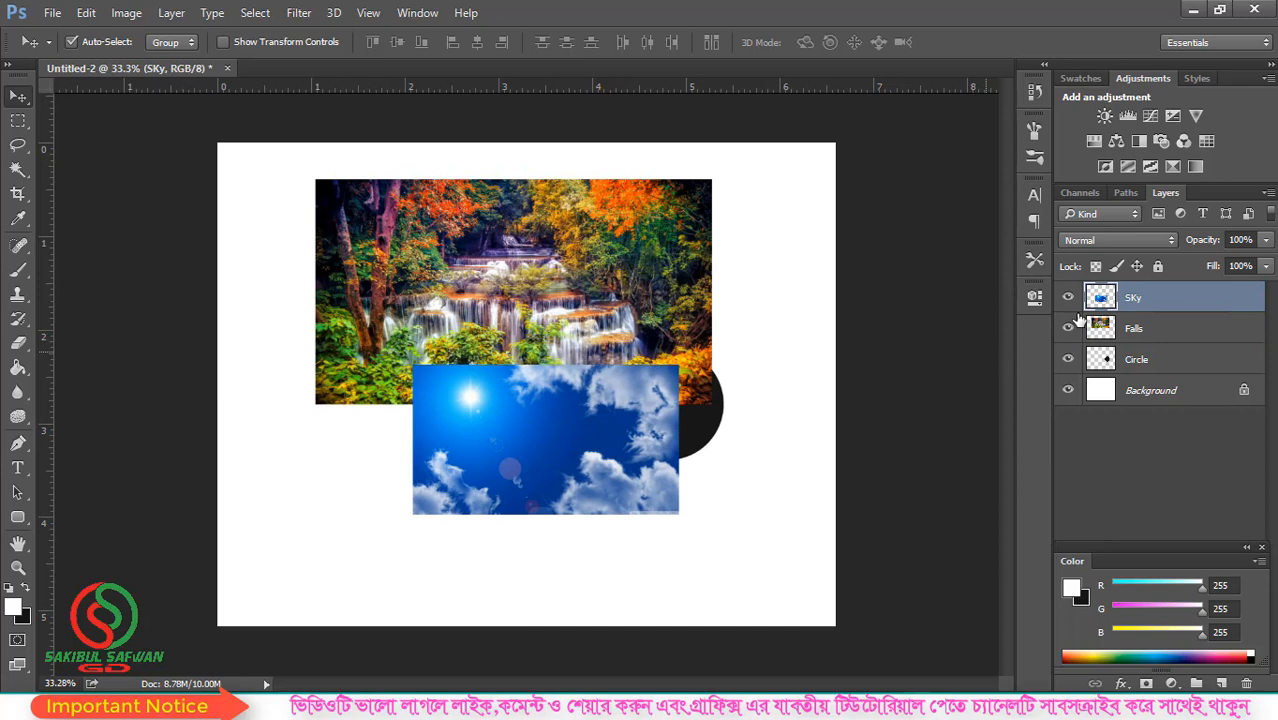
- Lower the SKy layer's opacity to 65% and the Falls layer's opacity to 85%
{"action": "left_click", "coordinate": [1266, 266]}
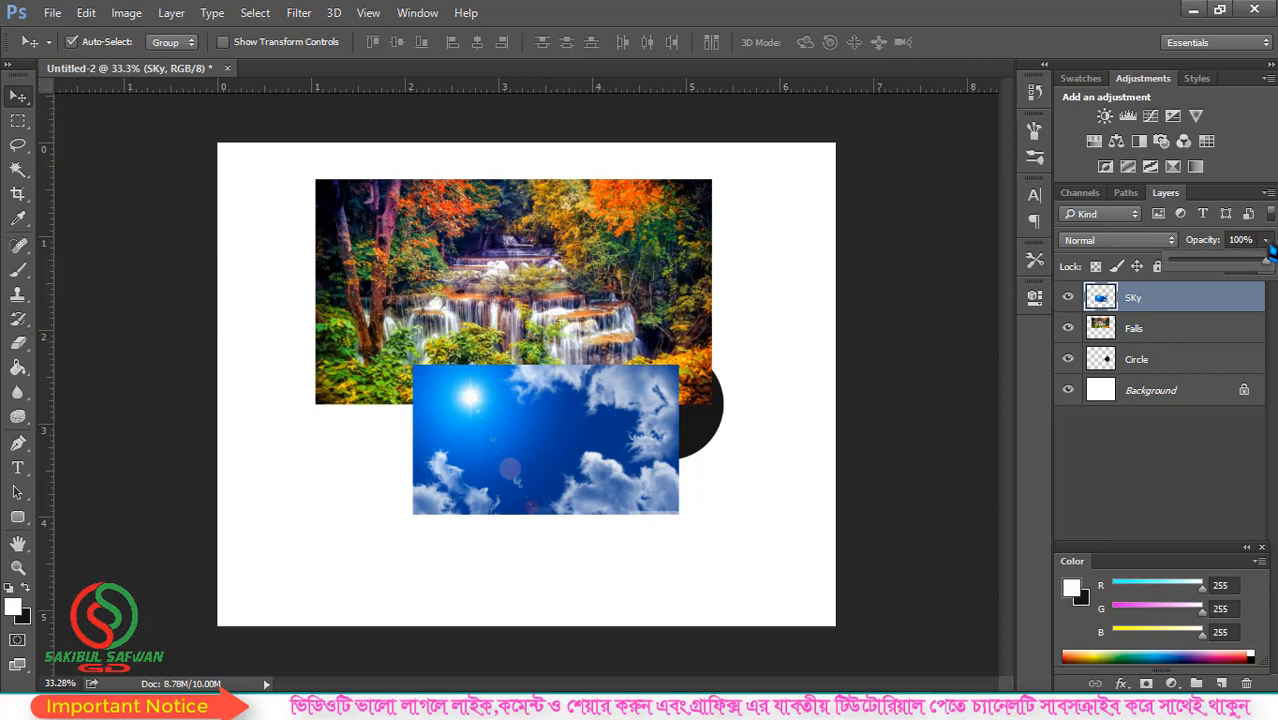
{"action": "left_click_drag", "start_coordinate": [1266, 268], "coordinate": [1236, 281]}
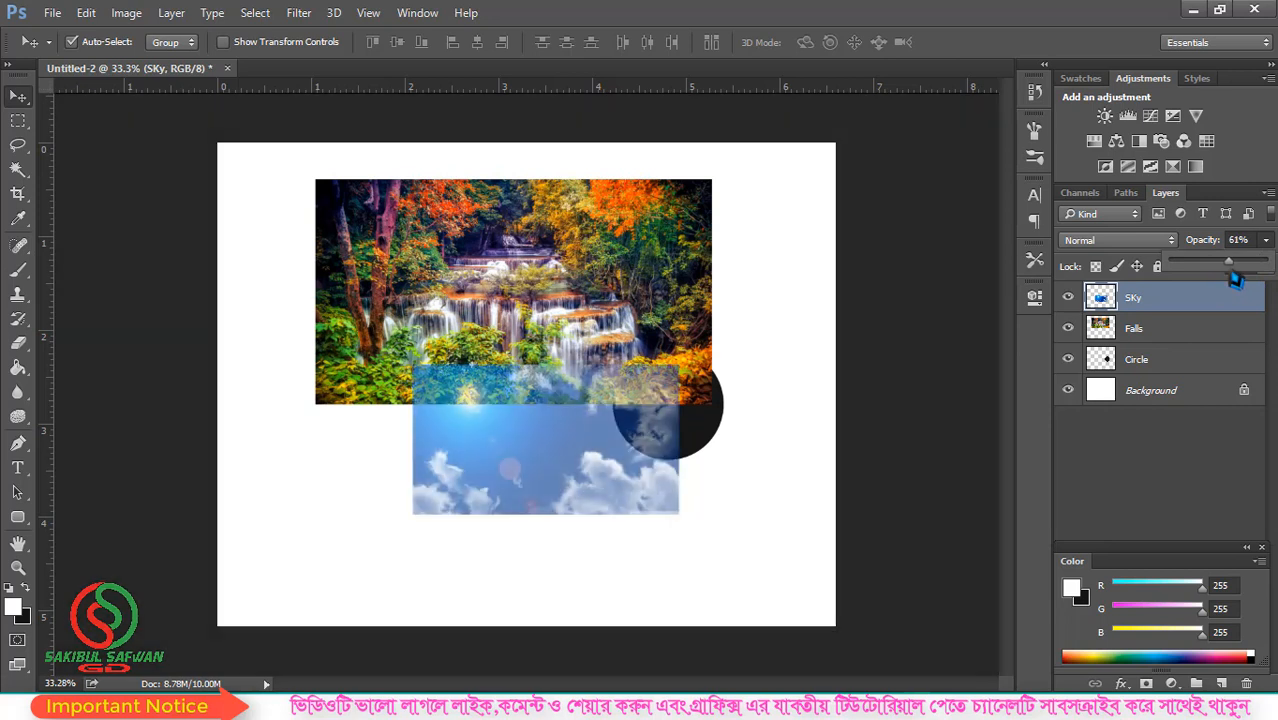
{"action": "left_click_drag", "start_coordinate": [1237, 280], "coordinate": [1210, 248]}
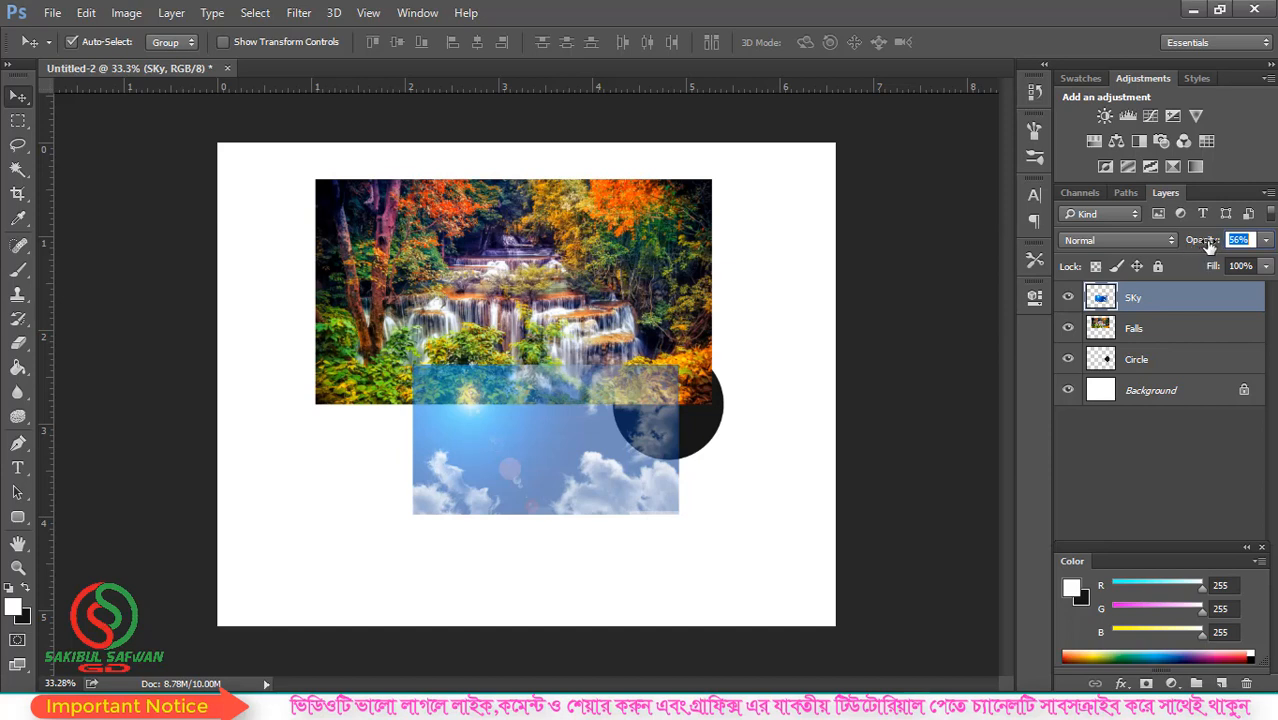
{"action": "mouse_move", "coordinate": [1206, 246]}
{"action": "left_mouse_down"}
{"action": "mouse_move", "coordinate": [1236, 242]}
{"action": "mouse_move", "coordinate": [1216, 243]}
{"action": "left_mouse_up"}
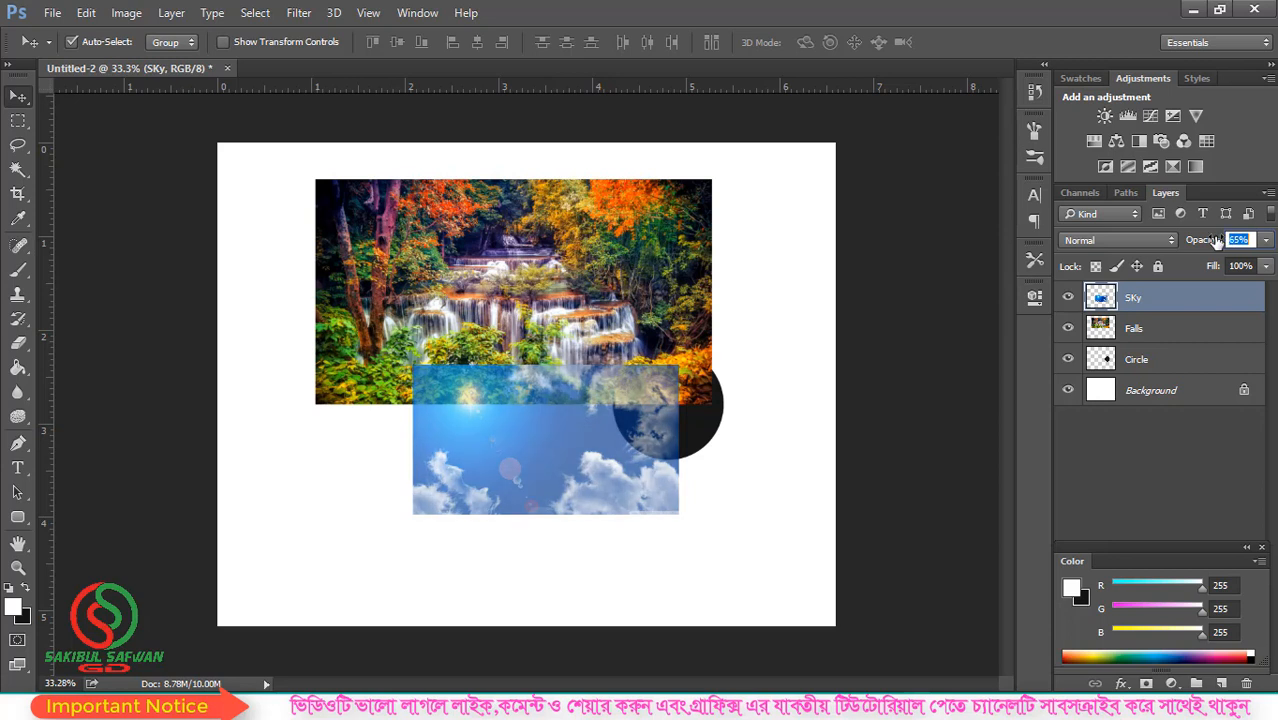
{"action": "left_click", "coordinate": [1184, 340]}
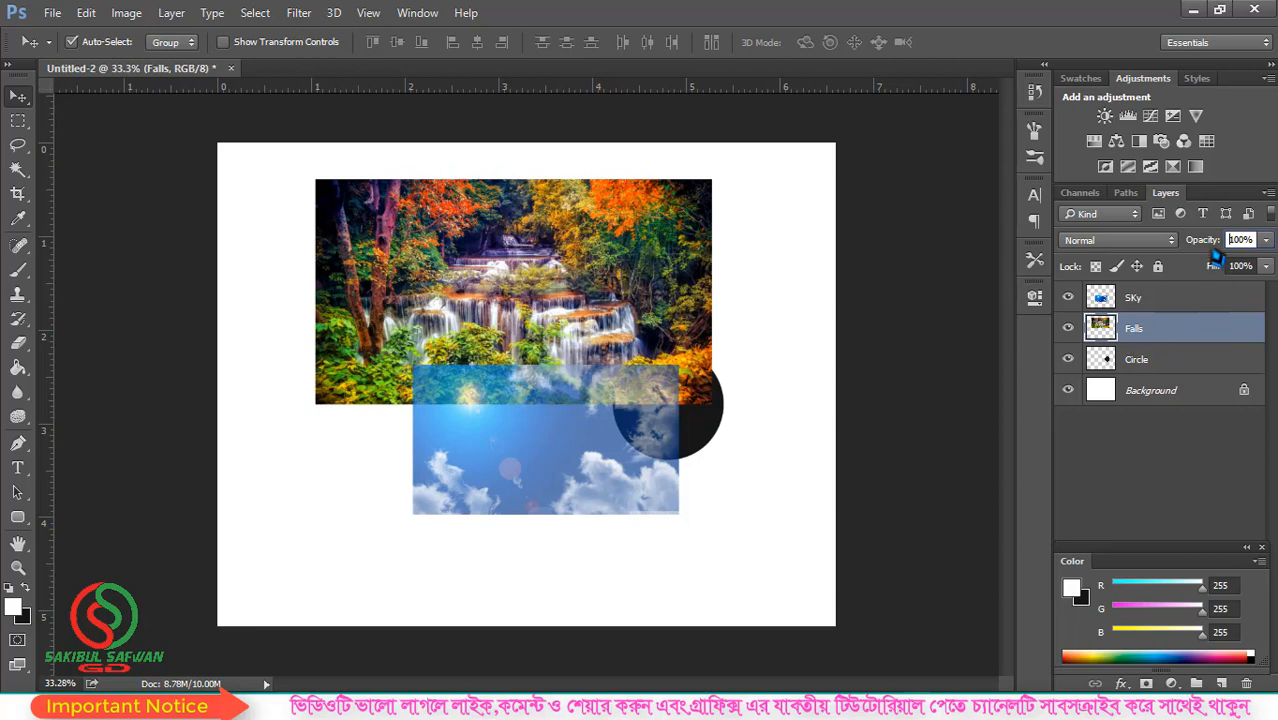
{"action": "left_click_drag", "start_coordinate": [1210, 246], "coordinate": [1200, 248]}
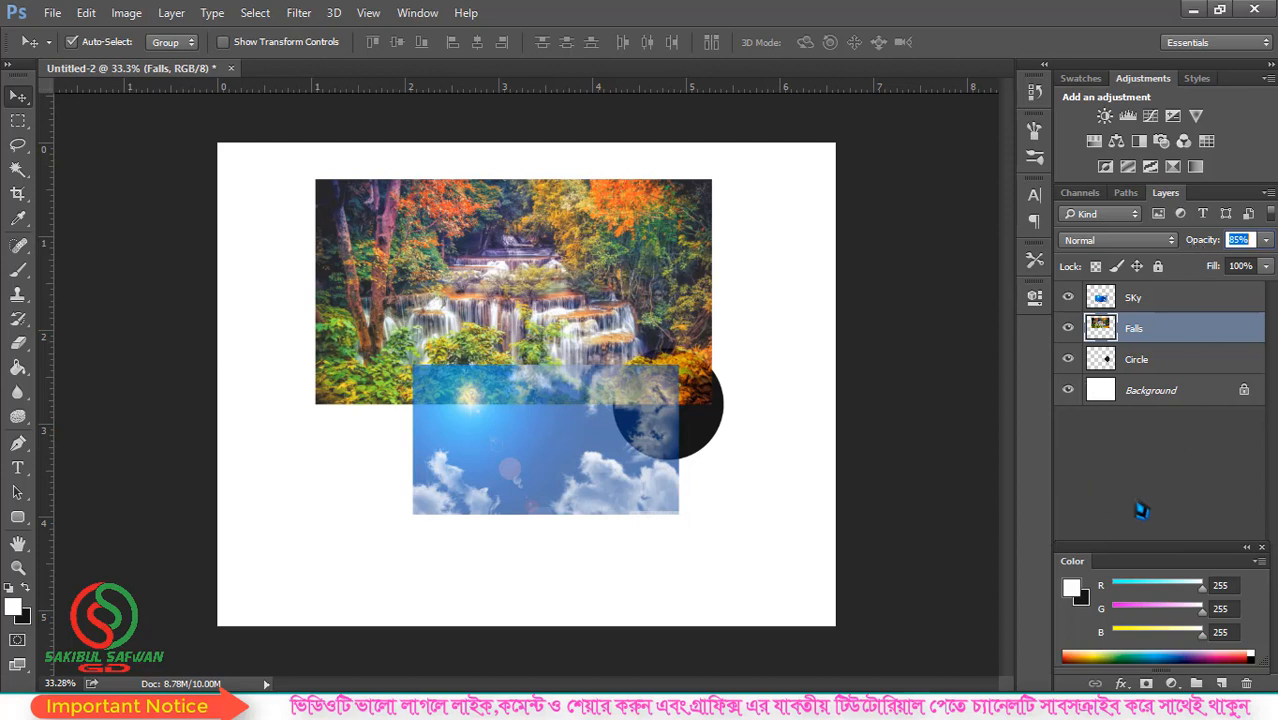
- Add a new layer above SKy and fill a freehand lasso shape with black on the white area right of the waterfall
{"action": "left_click", "coordinate": [1160, 303]}
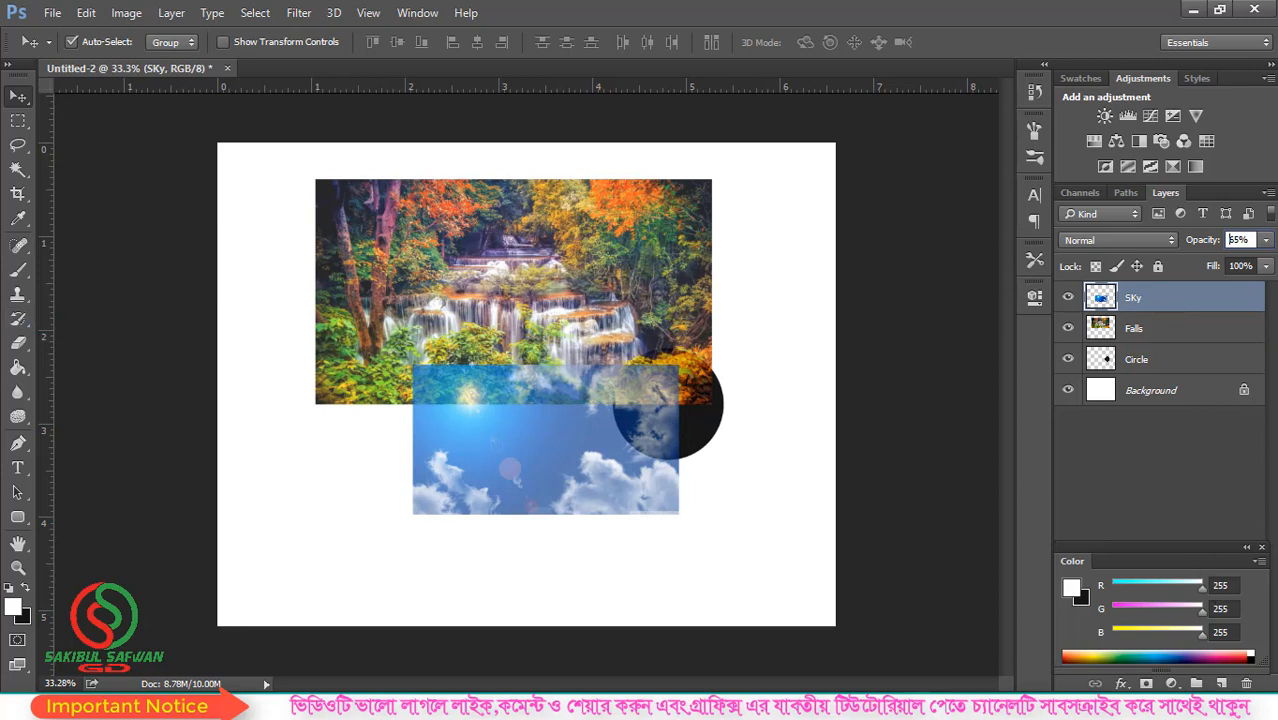
{"action": "left_click", "coordinate": [1221, 683]}
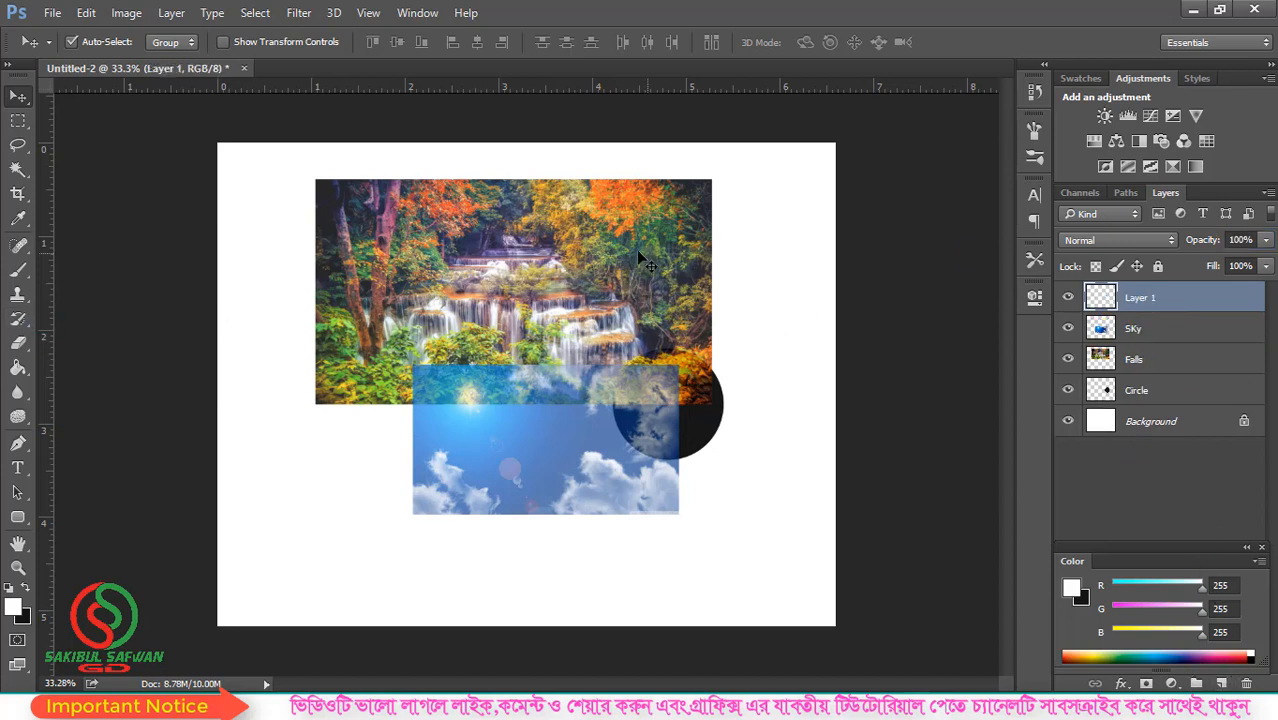
{"action": "left_click_drag", "start_coordinate": [18, 145], "coordinate": [80, 138]}
{"action": "mouse_move", "coordinate": [762, 274]}
{"action": "left_mouse_down"}
{"action": "mouse_move", "coordinate": [787, 389]}
{"action": "mouse_move", "coordinate": [833, 368]}
{"action": "mouse_move", "coordinate": [764, 236]}
{"action": "mouse_move", "coordinate": [762, 272]}
{"action": "left_mouse_up"}
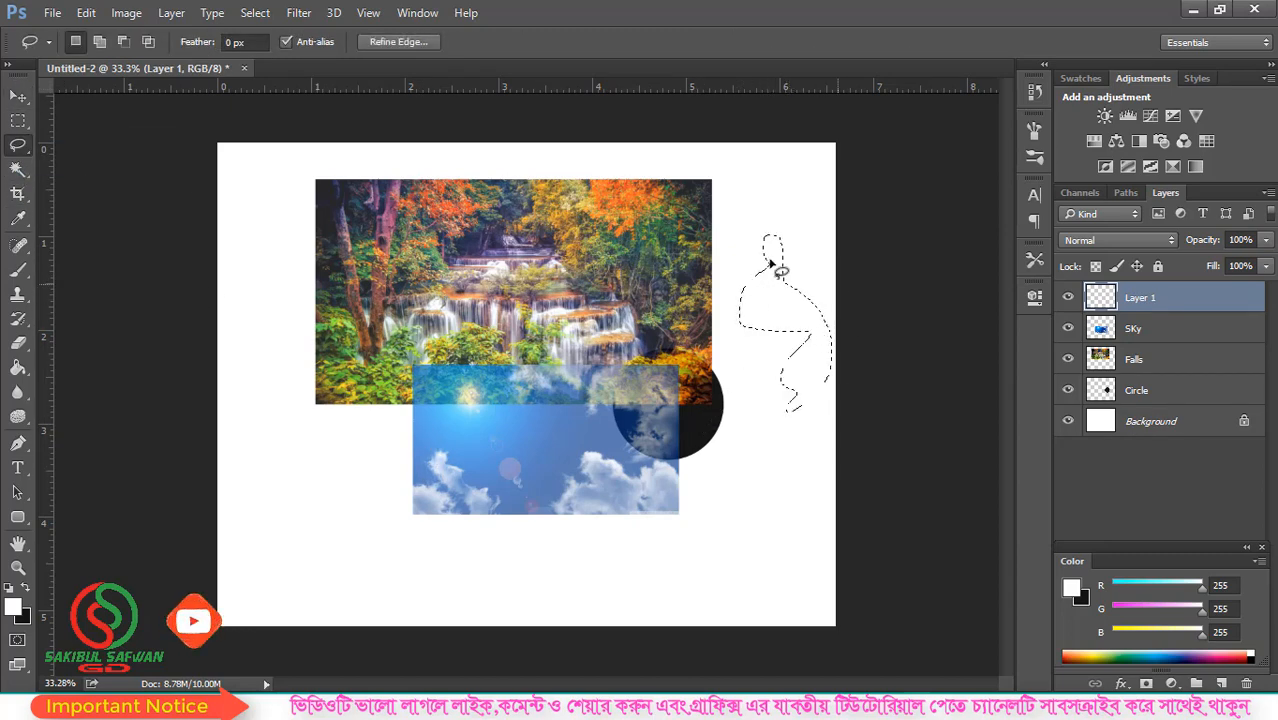
{"action": "left_click", "coordinate": [18, 122]}
{"action": "left_click_drag", "start_coordinate": [17, 132], "coordinate": [17, 132]}
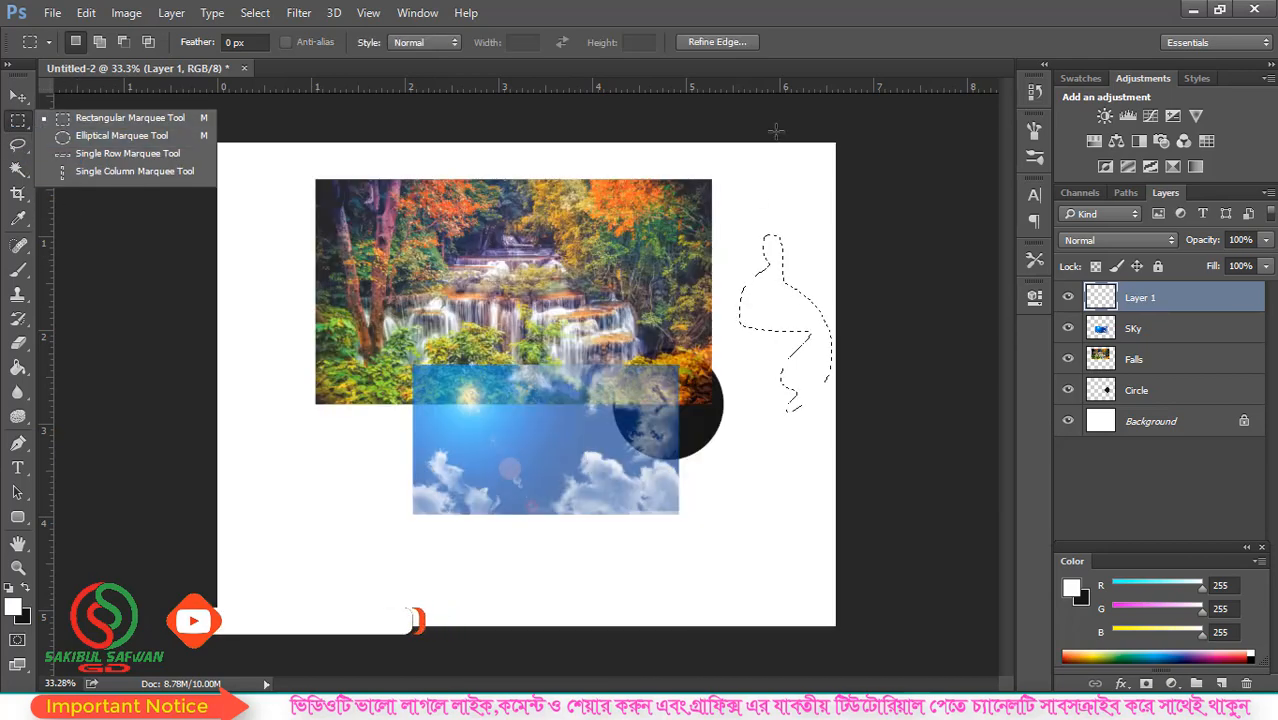
{"action": "left_click", "coordinate": [811, 27]}
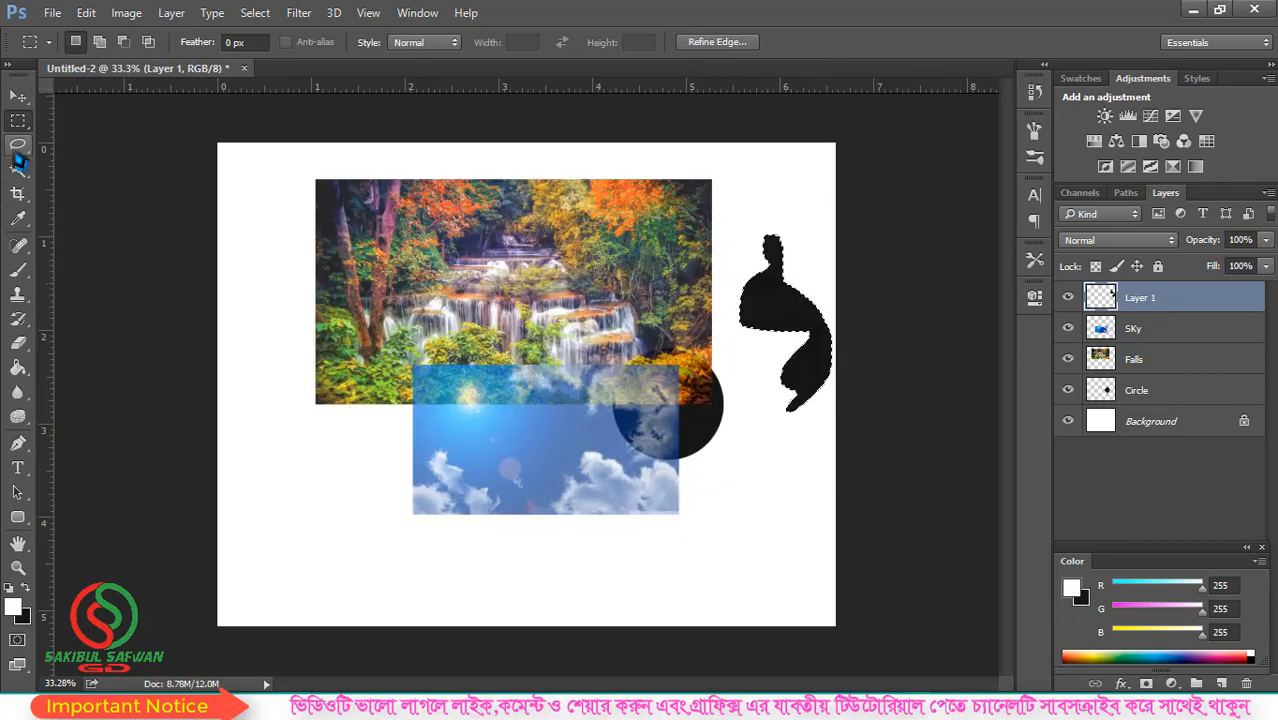
- Add another new layer, fill a rectangular selection left of the sky image with black, and deselect
{"action": "left_click", "coordinate": [1221, 683]}
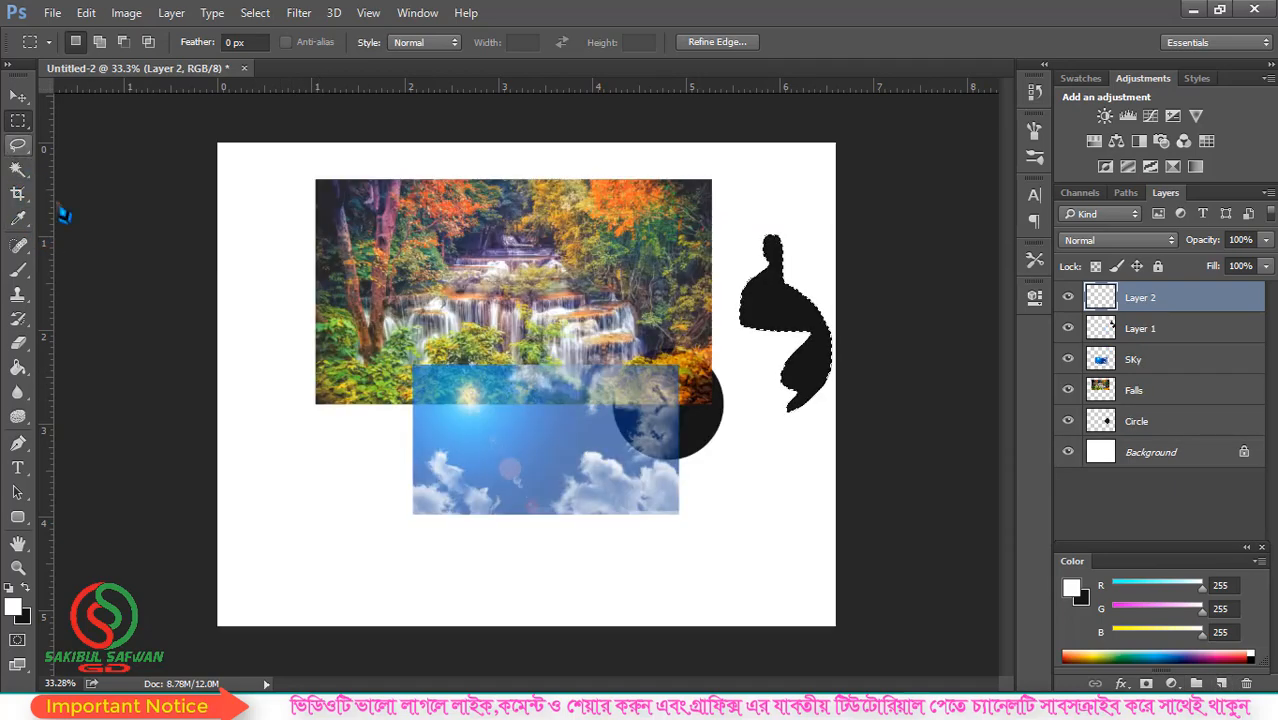
{"action": "left_click_drag", "start_coordinate": [275, 469], "coordinate": [369, 573]}
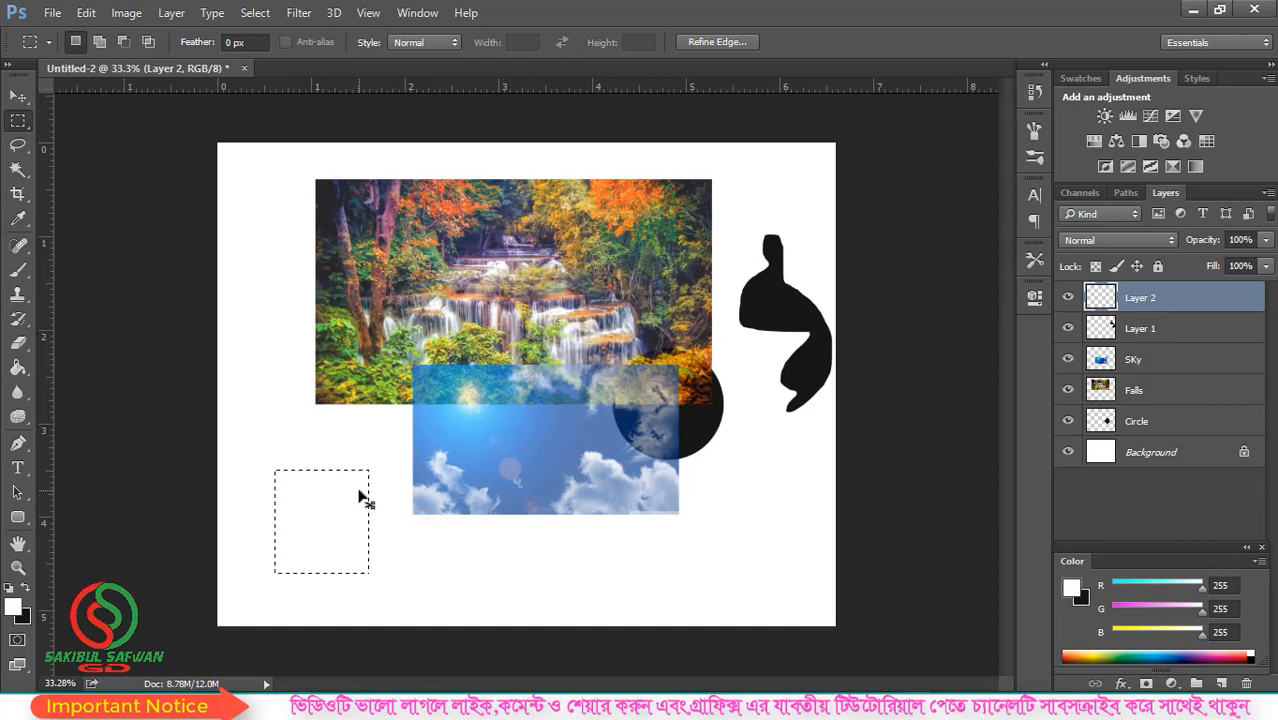
{"action": "key", "text": "ctrl+BackSpace"}
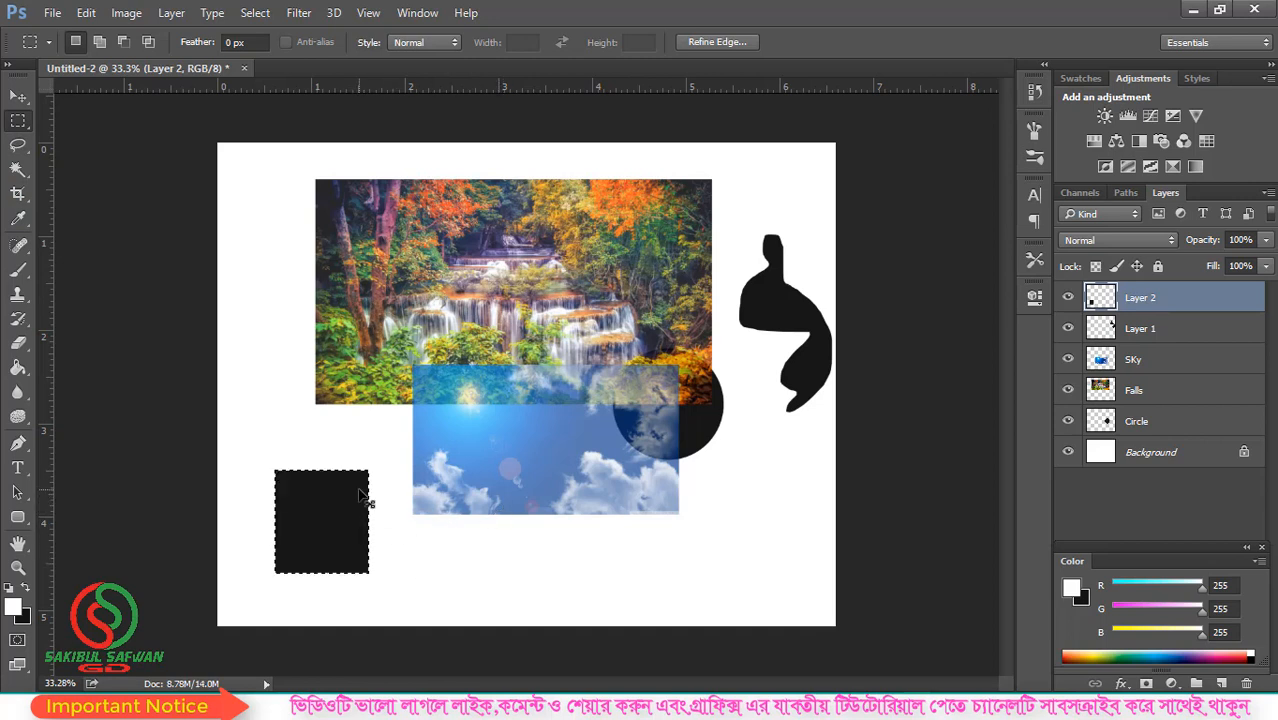
{"action": "key", "text": "ctrl+d"}
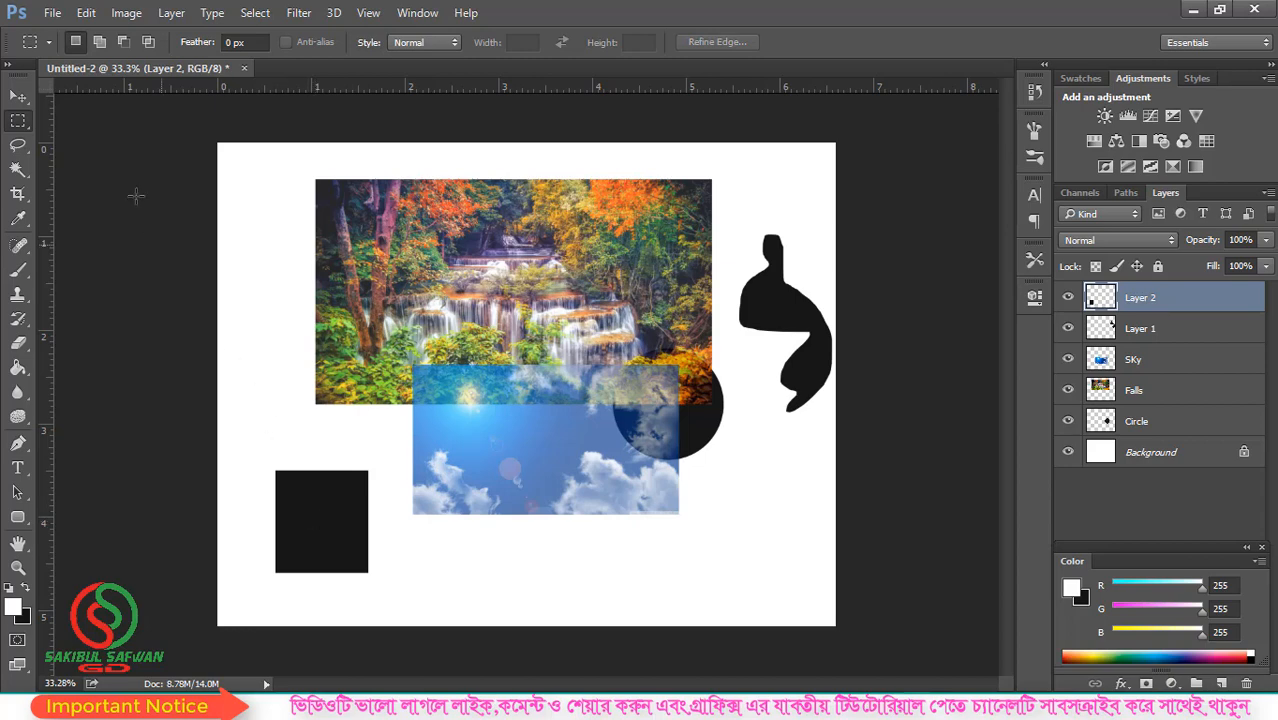
- Rearrange the canvas so both images sit on its left side and the black circle, freeform shape and square on its right
{"action": "left_click", "coordinate": [18, 95]}
{"action": "left_click_drag", "start_coordinate": [340, 520], "coordinate": [779, 478]}
{"action": "left_click_drag", "start_coordinate": [594, 320], "coordinate": [525, 320]}
{"action": "left_click_drag", "start_coordinate": [590, 445], "coordinate": [509, 465]}
{"action": "left_click_drag", "start_coordinate": [690, 410], "coordinate": [720, 395]}
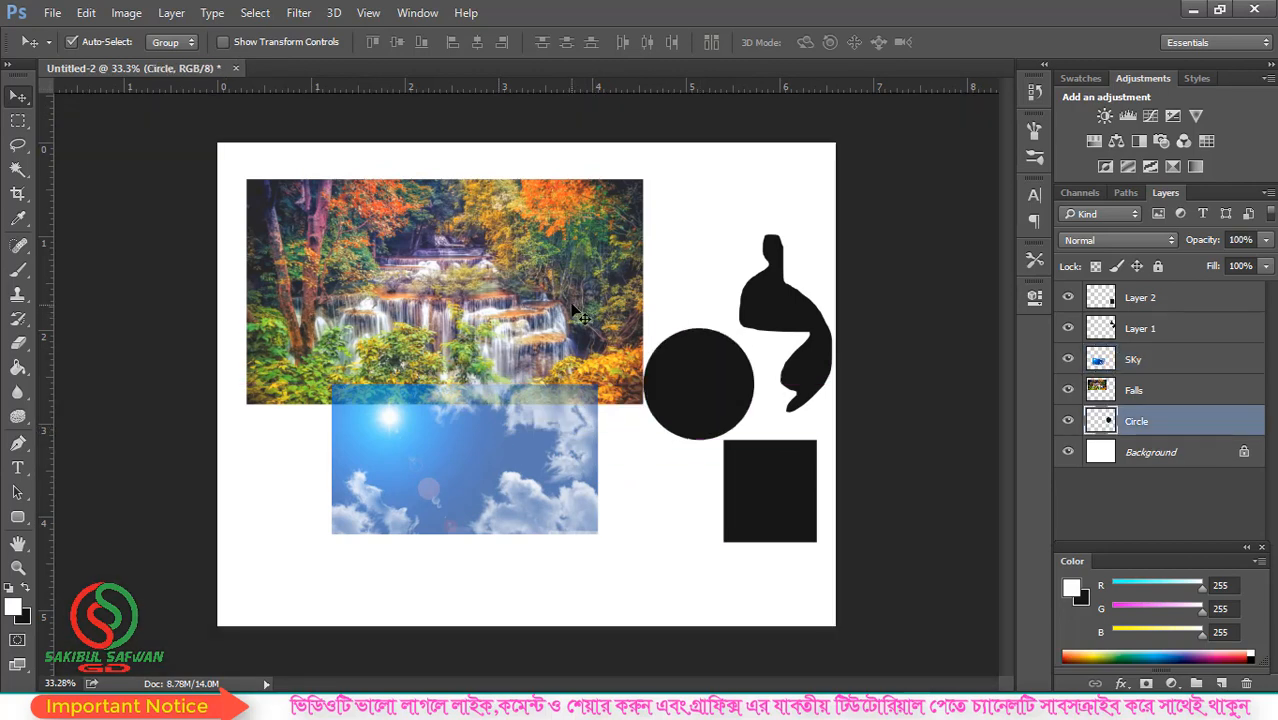
{"action": "left_click_drag", "start_coordinate": [595, 330], "coordinate": [565, 320]}
{"action": "left_click_drag", "start_coordinate": [701, 389], "coordinate": [673, 345]}
{"action": "left_click_drag", "start_coordinate": [806, 336], "coordinate": [800, 308]}
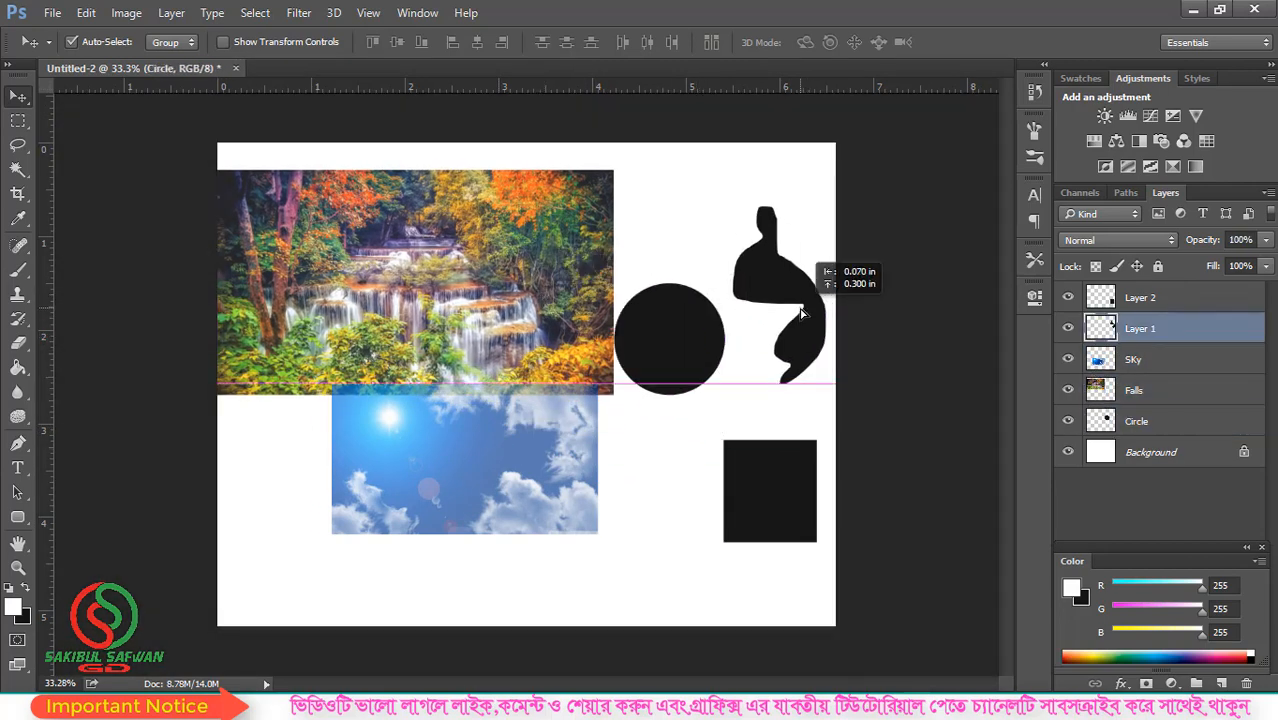
{"action": "left_click_drag", "start_coordinate": [797, 478], "coordinate": [799, 446]}
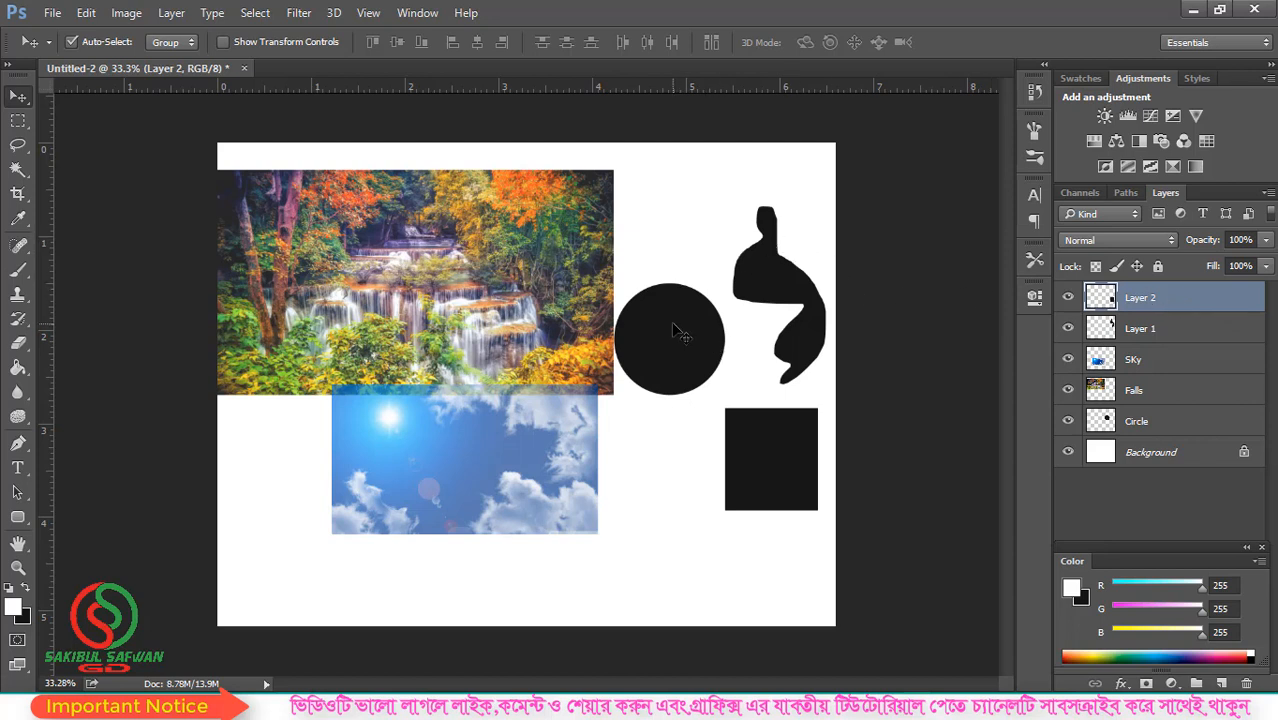
{"action": "mouse_move", "coordinate": [676, 334]}
{"action": "left_mouse_down"}
{"action": "mouse_move", "coordinate": [700, 357]}
{"action": "mouse_move", "coordinate": [697, 346]}
{"action": "left_mouse_up"}
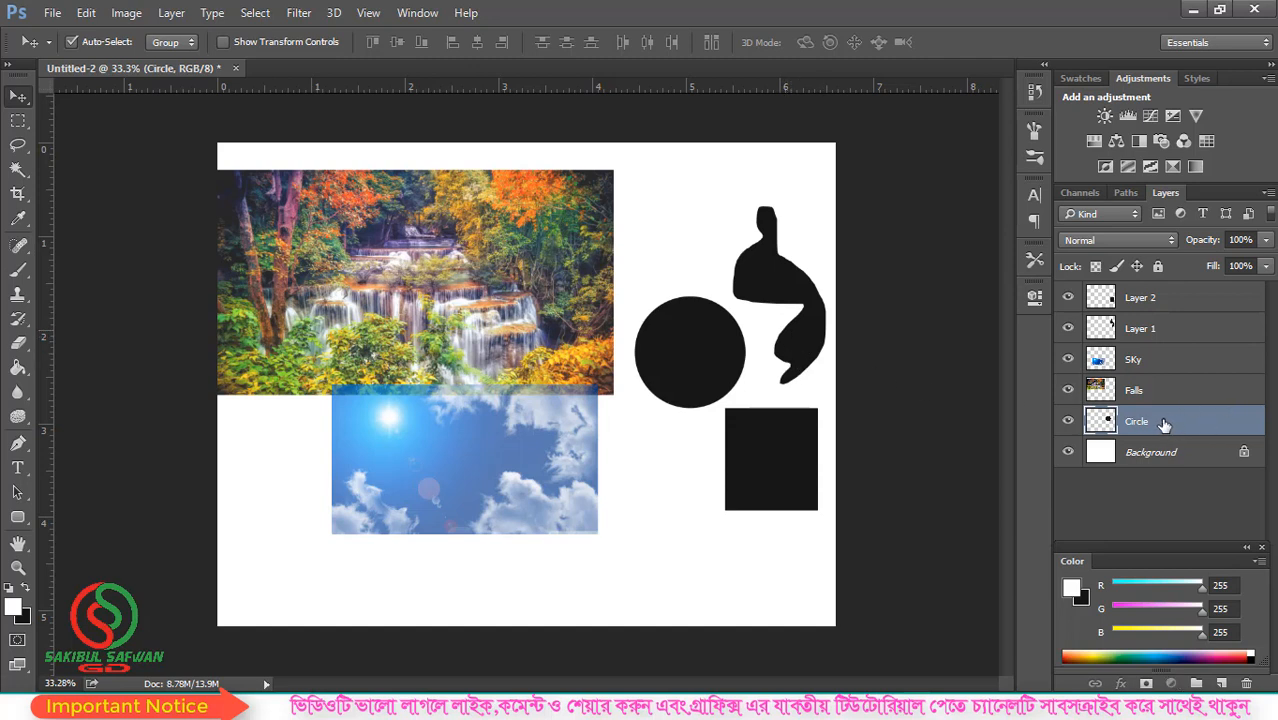
- Create a layer group above Layer 2 and name it New Group
{"action": "left_click", "coordinate": [1189, 304]}
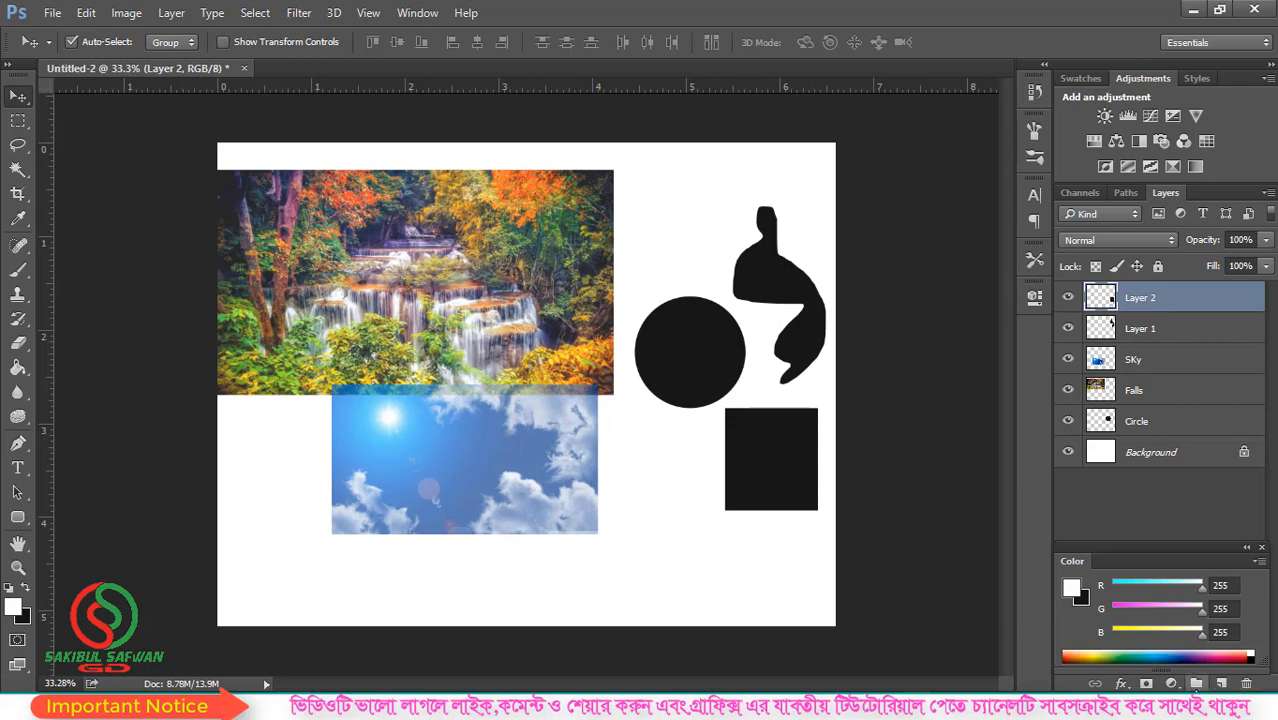
{"action": "left_click", "coordinate": [1197, 684]}
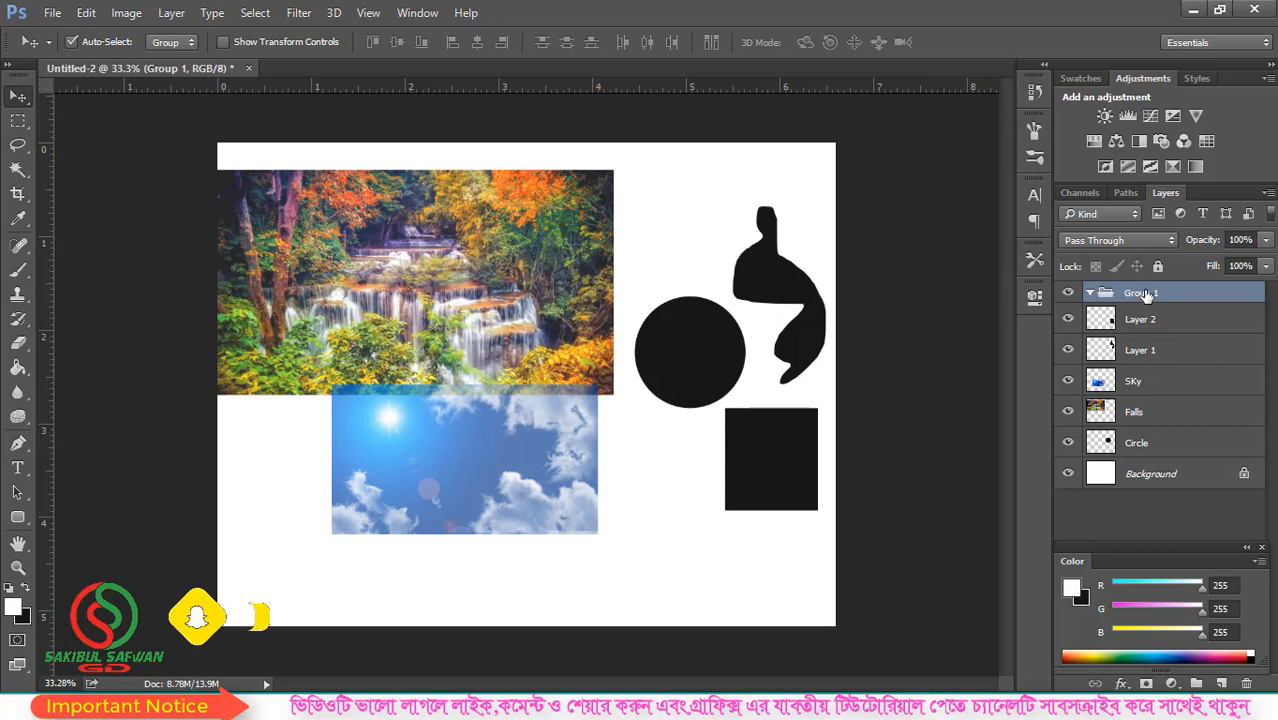
{"action": "double_click", "coordinate": [1148, 293]}
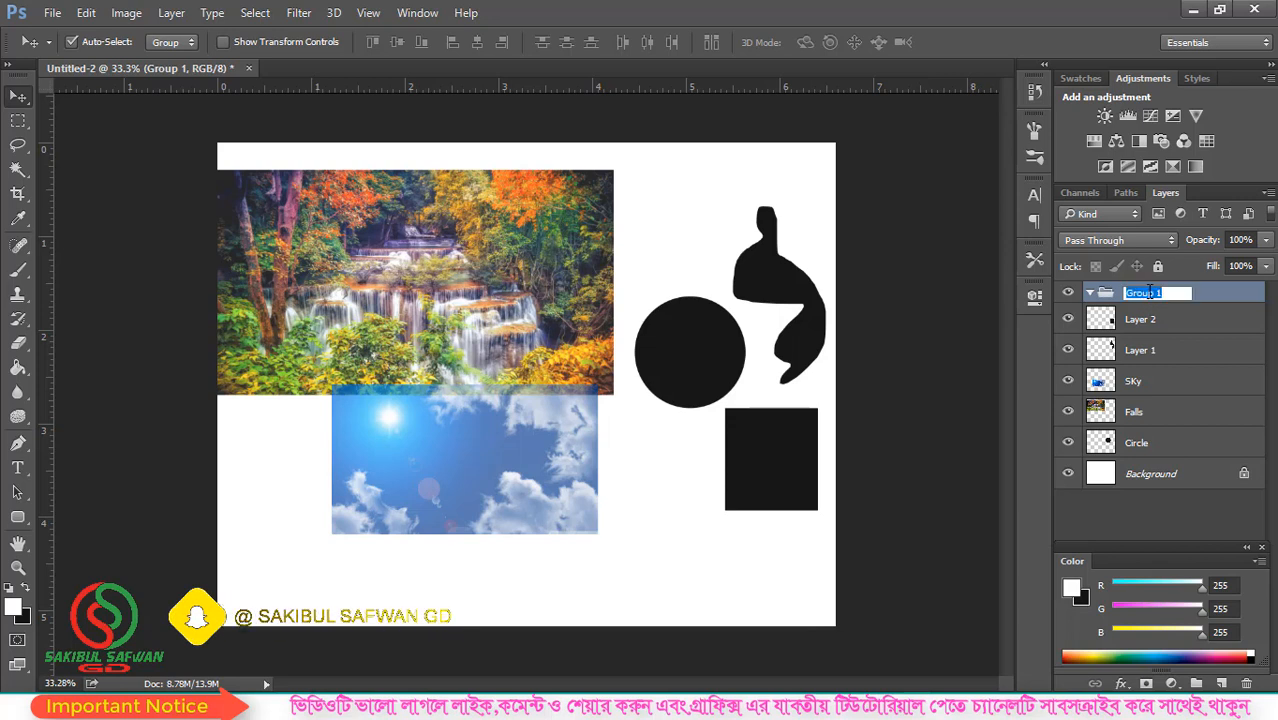
{"action": "type", "text": "New Gr"}
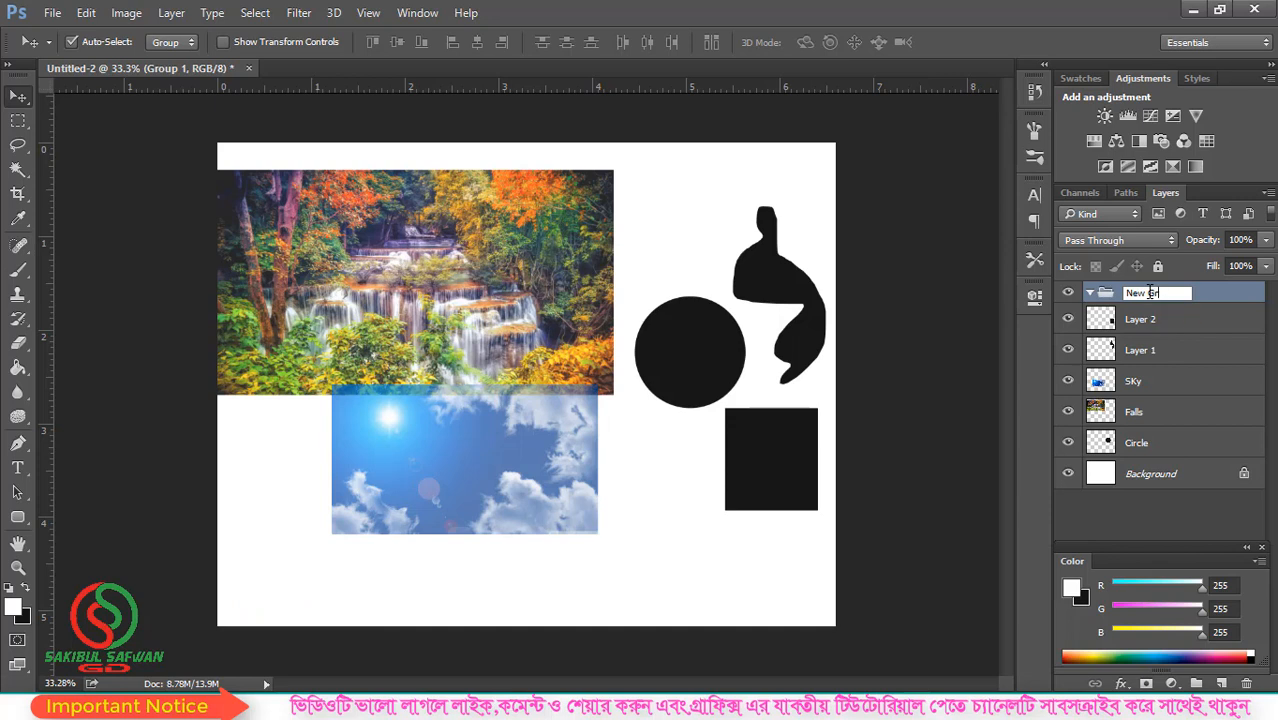
{"action": "type", "text": "oup"}
{"action": "key", "text": "Return"}
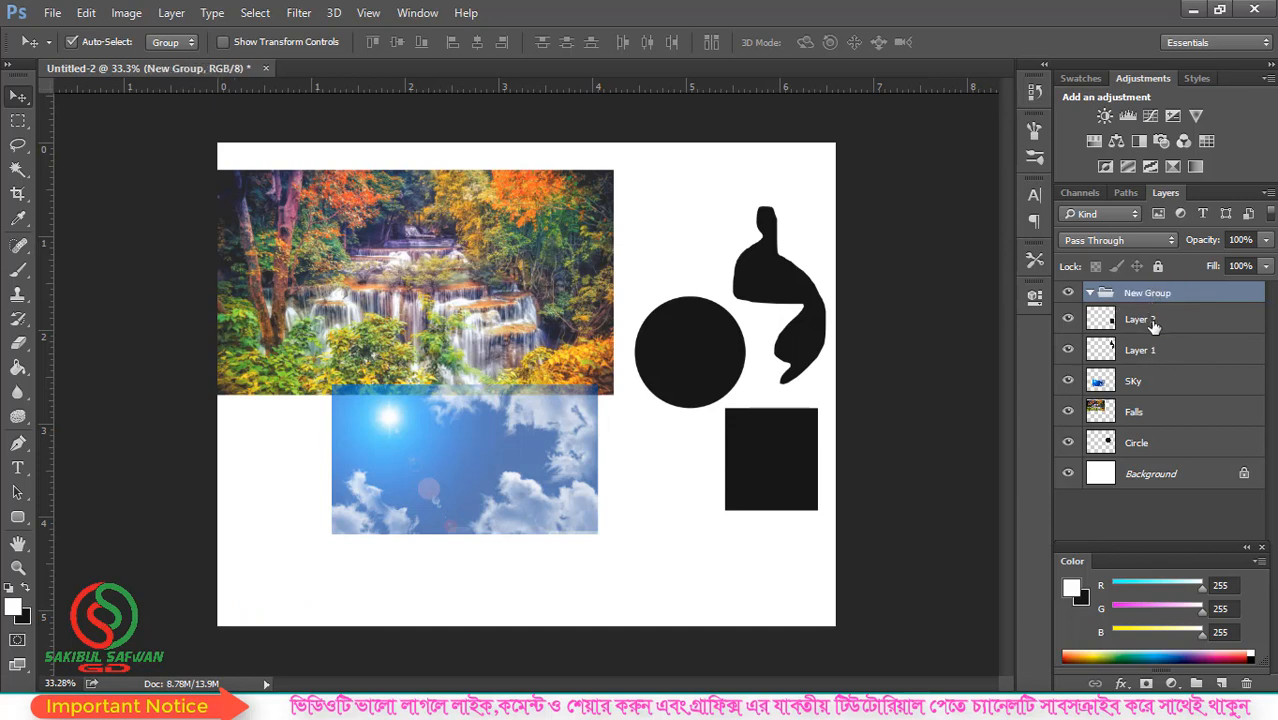
- Put Layer 2, Layer 1 and the Circle layer into New Group, with Circle uppermost
{"action": "left_click", "coordinate": [1160, 322]}
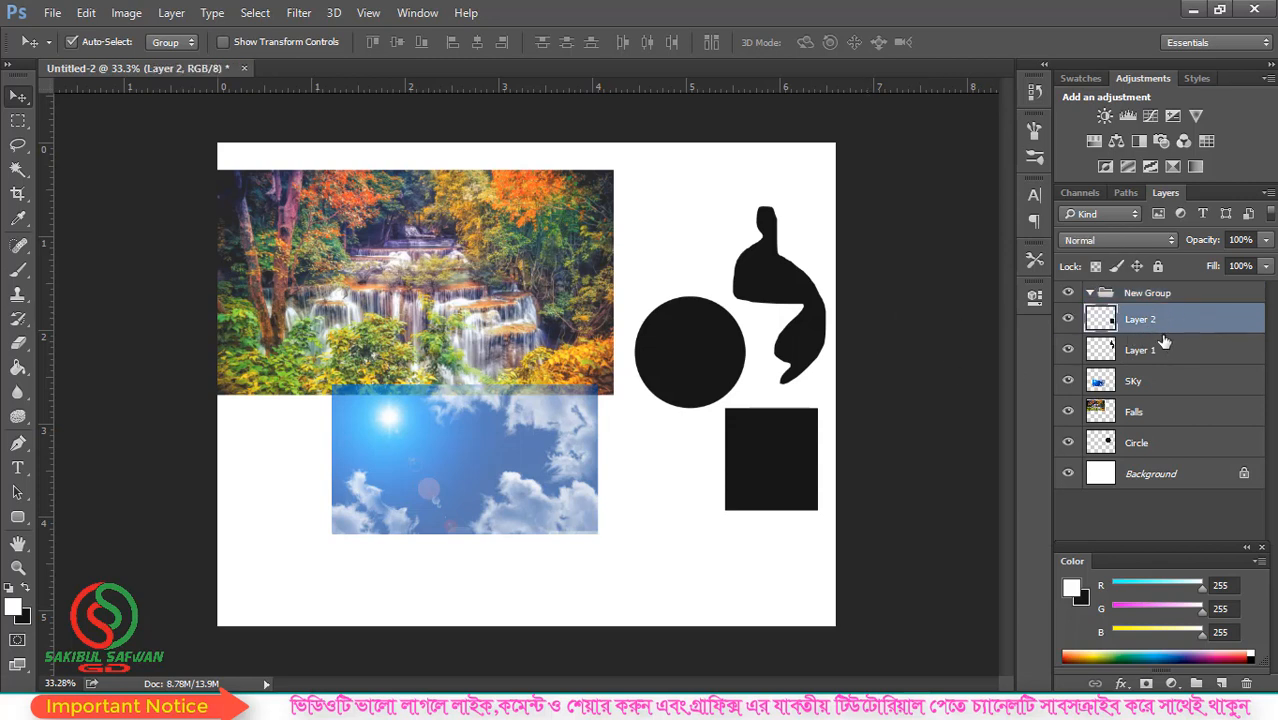
{"action": "left_click_drag", "start_coordinate": [1160, 322], "coordinate": [1158, 298]}
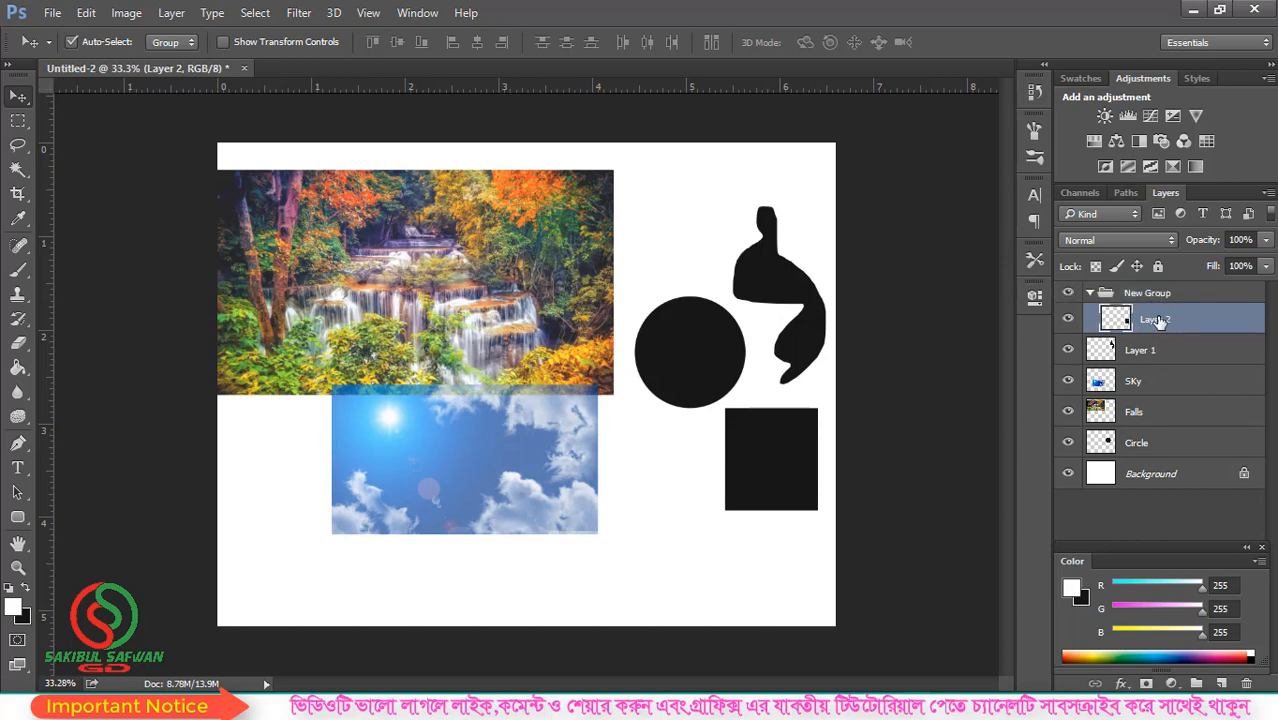
{"action": "left_click", "coordinate": [1175, 362]}
{"action": "left_click_drag", "start_coordinate": [1170, 357], "coordinate": [1155, 296]}
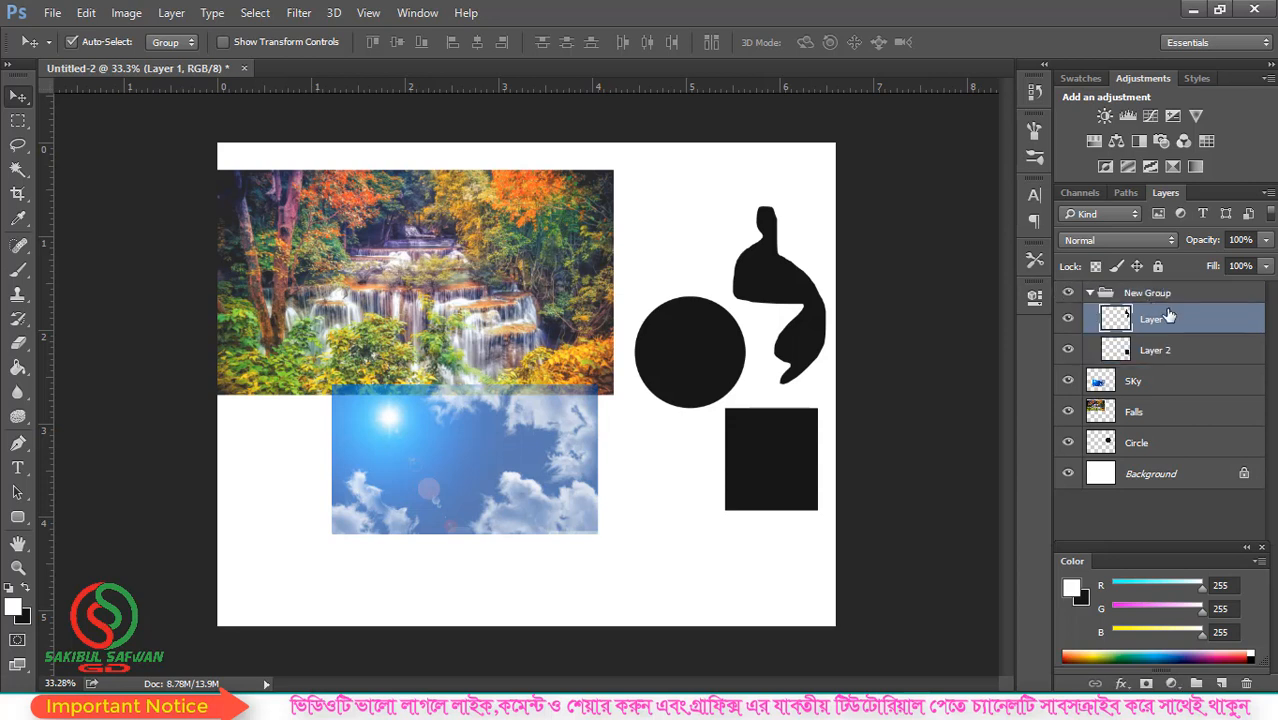
{"action": "left_click", "coordinate": [1155, 447]}
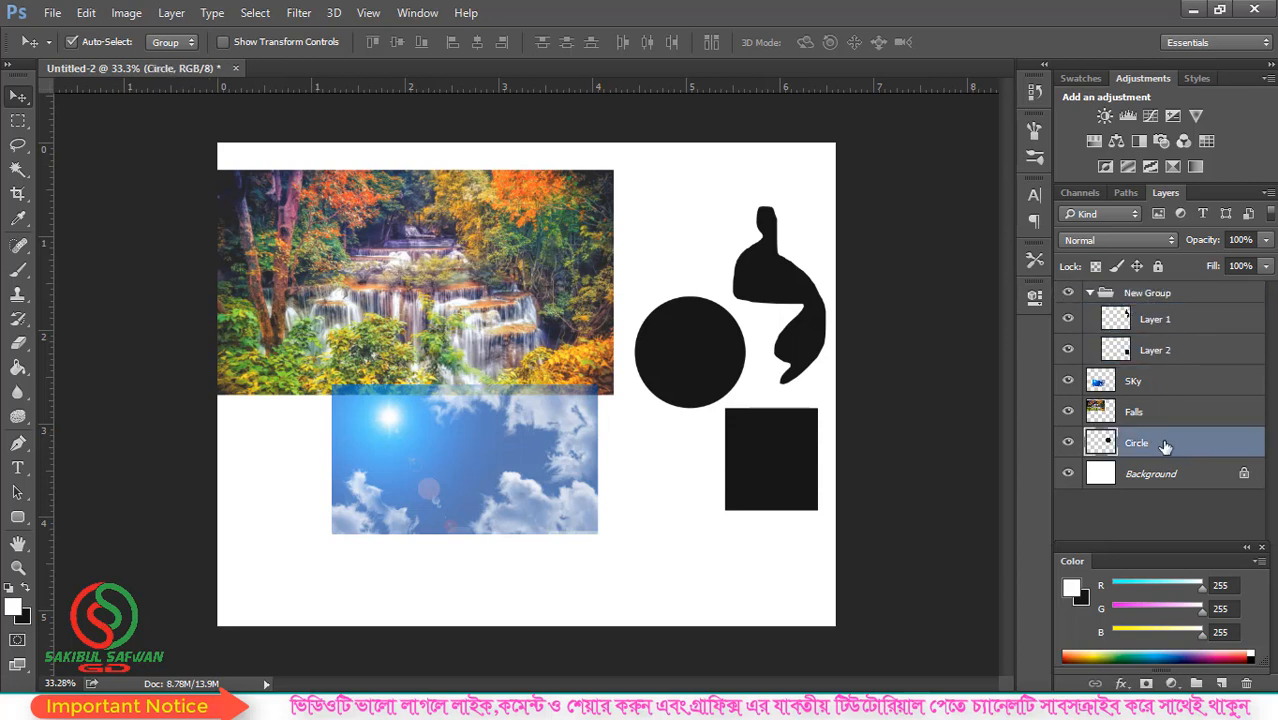
{"action": "left_click_drag", "start_coordinate": [1165, 447], "coordinate": [1160, 293]}
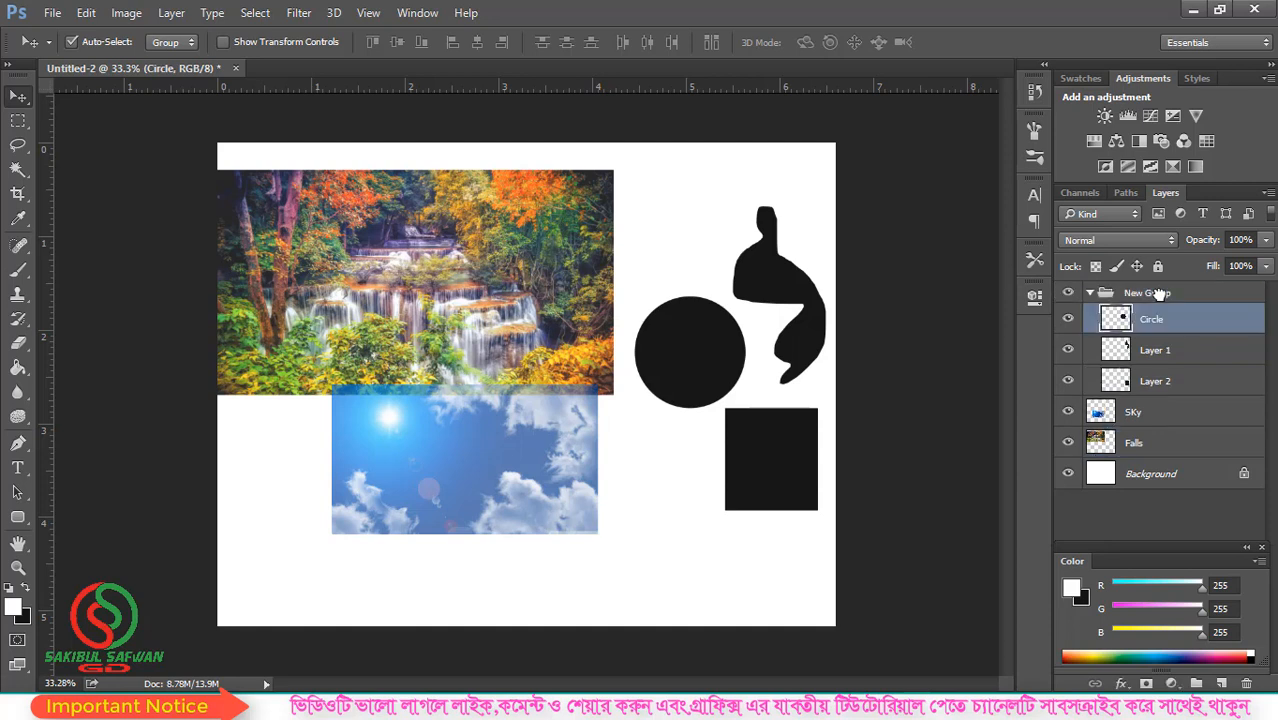
- Collapse and re-expand New Group, and move its three black shapes together slightly up and right
{"action": "left_click", "coordinate": [1090, 293]}
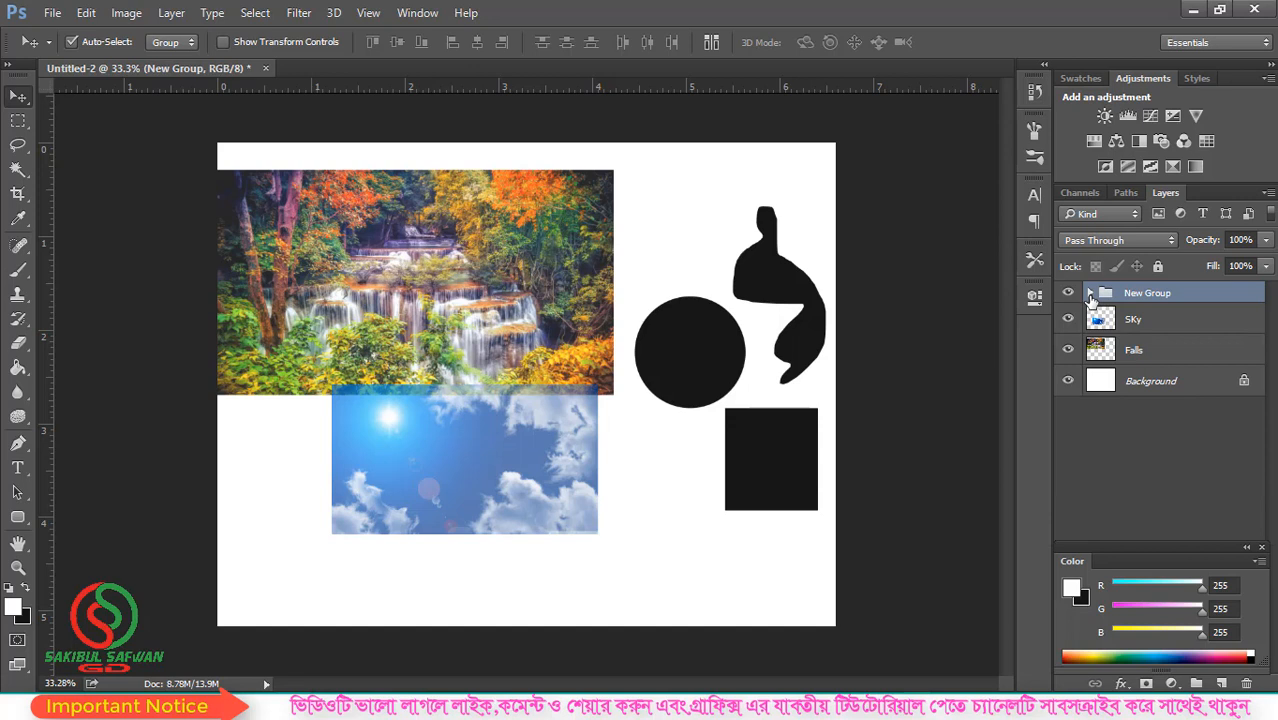
{"action": "left_click", "coordinate": [1090, 293]}
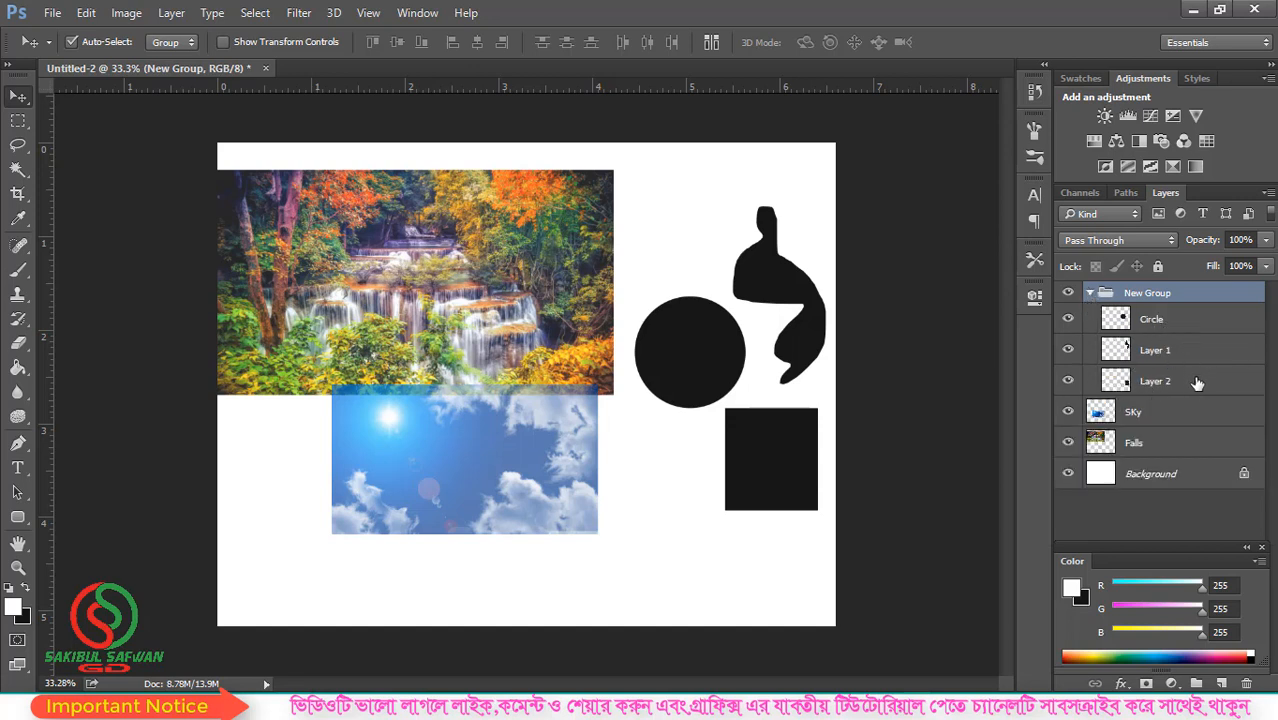
{"action": "mouse_move", "coordinate": [716, 352]}
{"action": "left_mouse_down"}
{"action": "mouse_move", "coordinate": [710, 366]}
{"action": "mouse_move", "coordinate": [720, 318]}
{"action": "mouse_move", "coordinate": [690, 354]}
{"action": "mouse_move", "coordinate": [686, 331]}
{"action": "mouse_move", "coordinate": [698, 348]}
{"action": "mouse_move", "coordinate": [716, 322]}
{"action": "mouse_move", "coordinate": [717, 341]}
{"action": "left_mouse_up"}
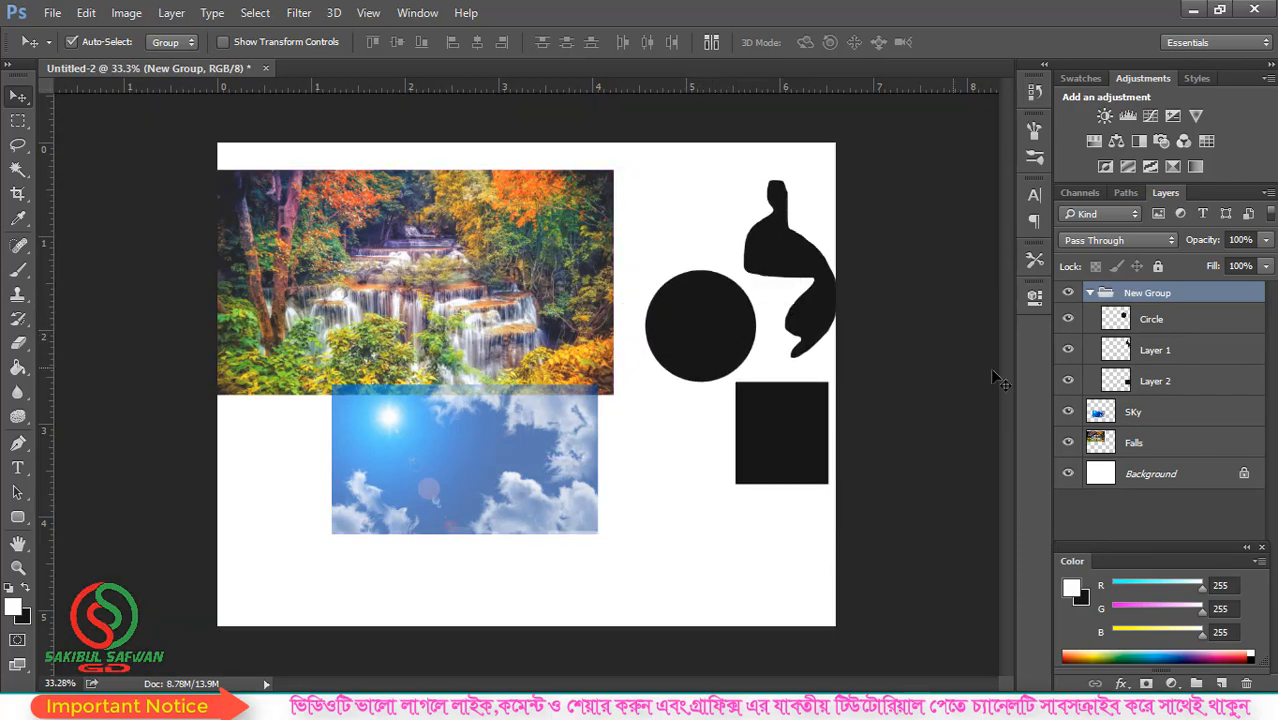
- Move the waterfall and sky images apart, and shift New Group so the circle overlaps the waterfall's lower right corner
{"action": "left_click", "coordinate": [1161, 423]}
{"action": "left_click", "coordinate": [1163, 446]}
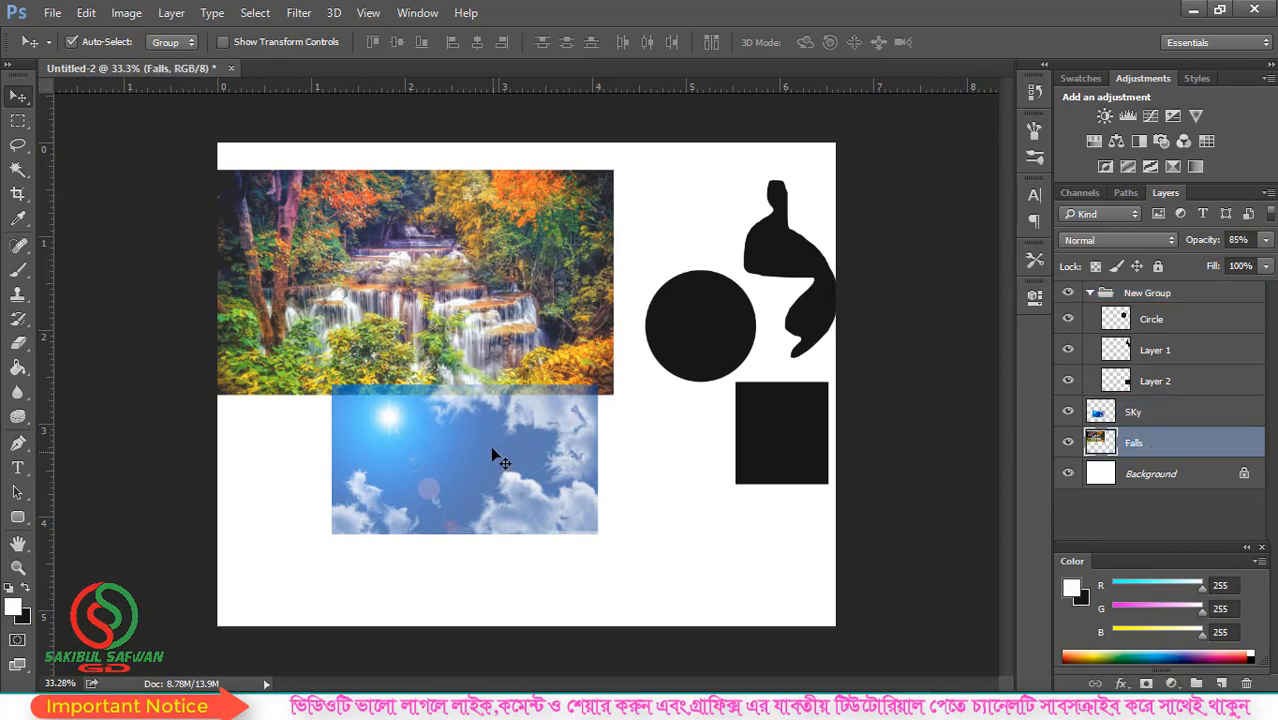
{"action": "left_click_drag", "start_coordinate": [489, 443], "coordinate": [469, 480]}
{"action": "left_click_drag", "start_coordinate": [403, 305], "coordinate": [450, 295]}
{"action": "left_click_drag", "start_coordinate": [473, 457], "coordinate": [479, 460]}
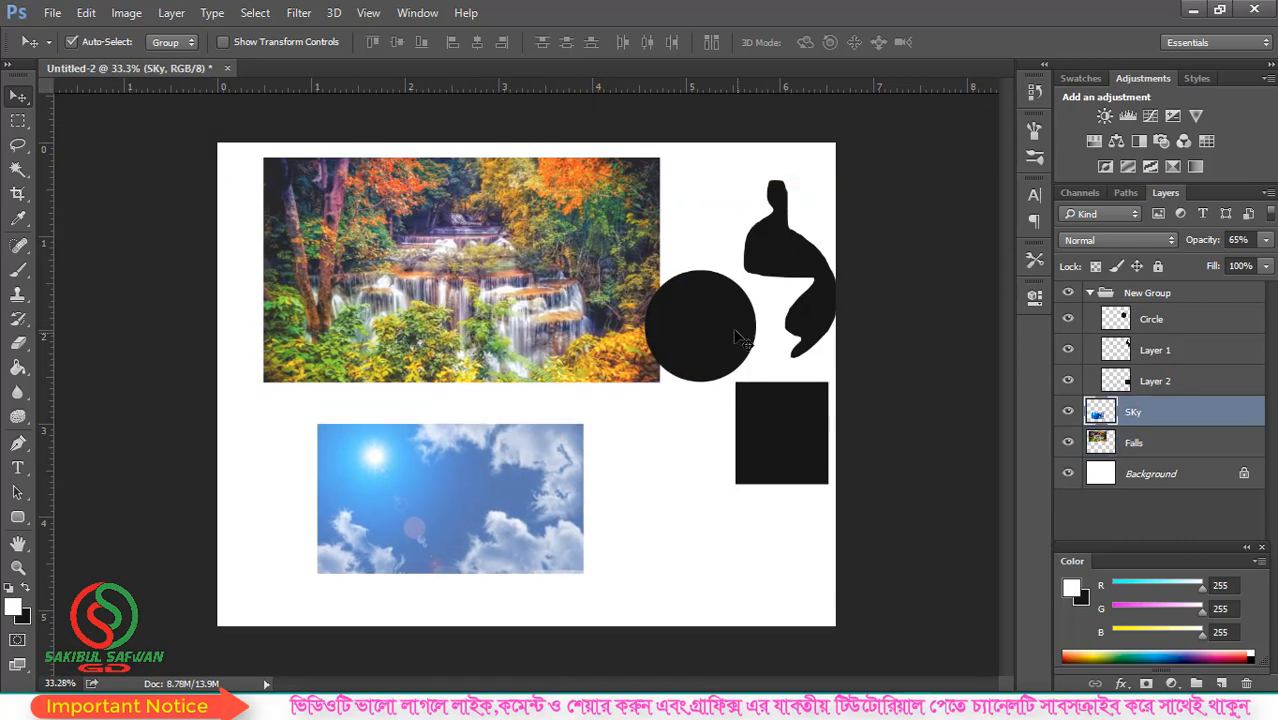
{"action": "left_click_drag", "start_coordinate": [715, 326], "coordinate": [696, 377]}
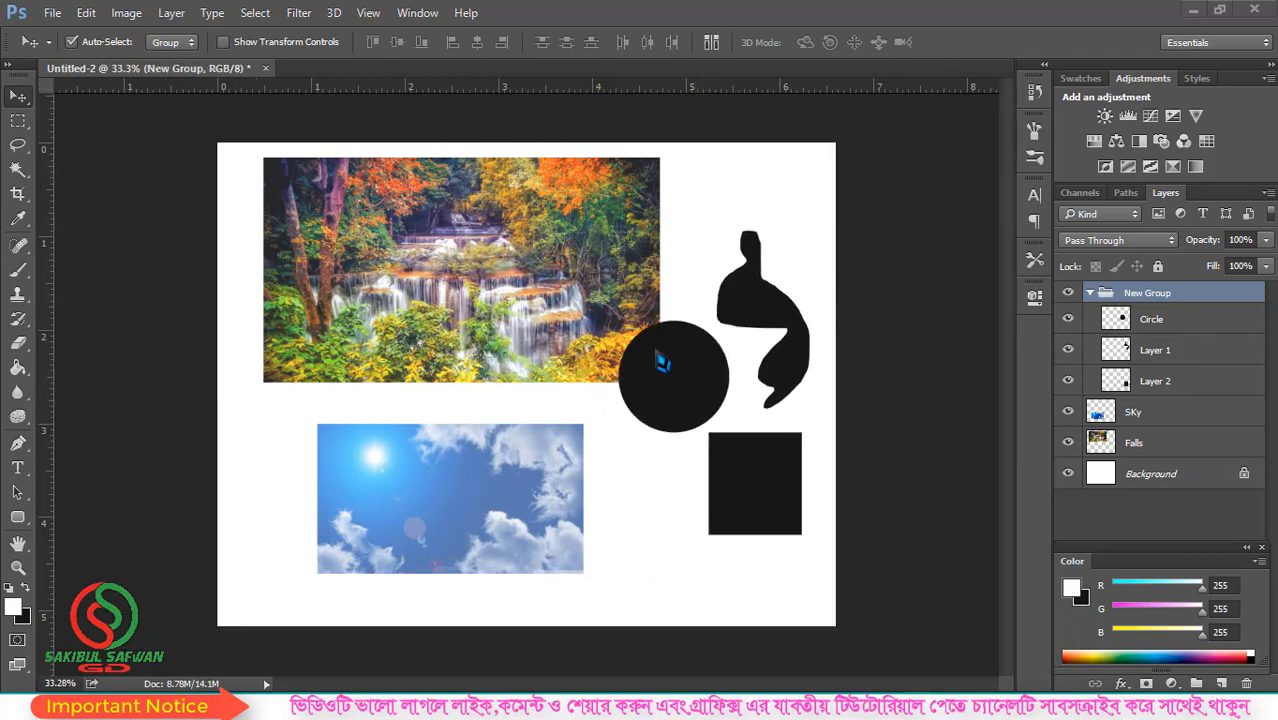